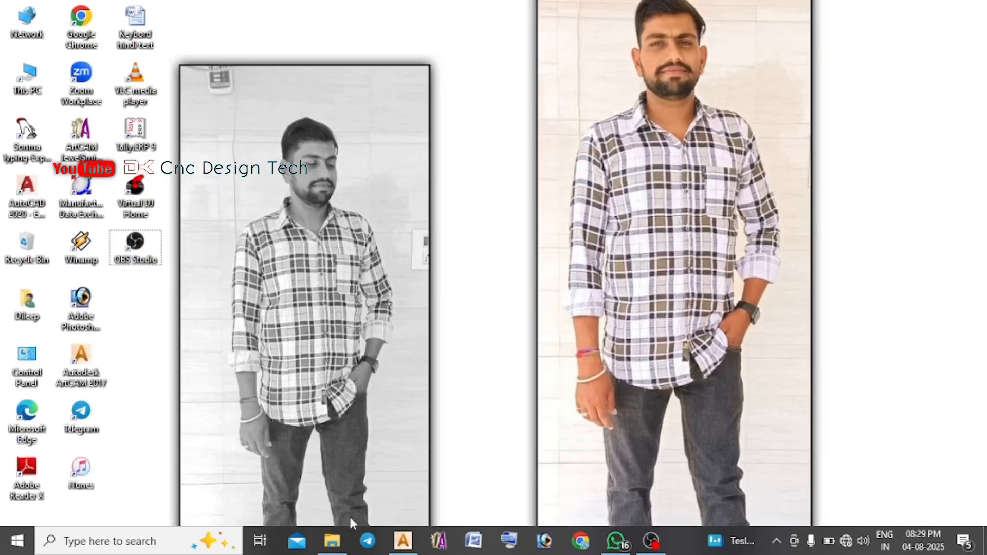
{"action": "left_click", "coordinate": [332, 541]}
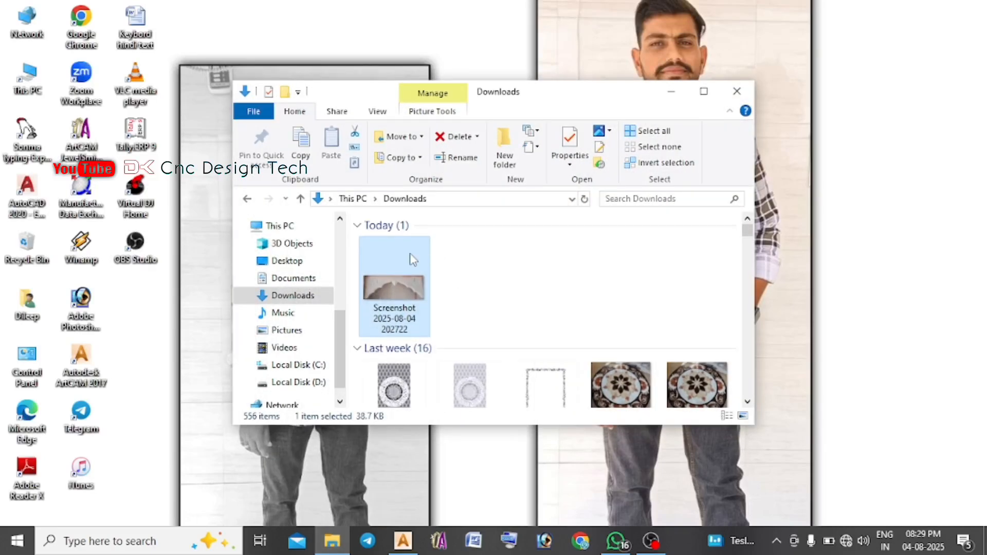
{"action": "double_click", "coordinate": [395, 281]}
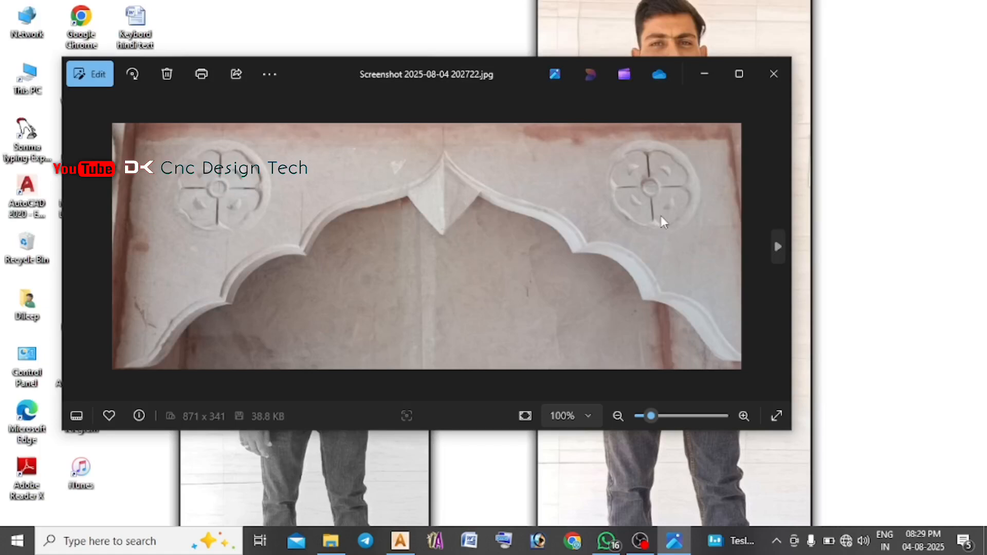
{"action": "left_click", "coordinate": [705, 74]}
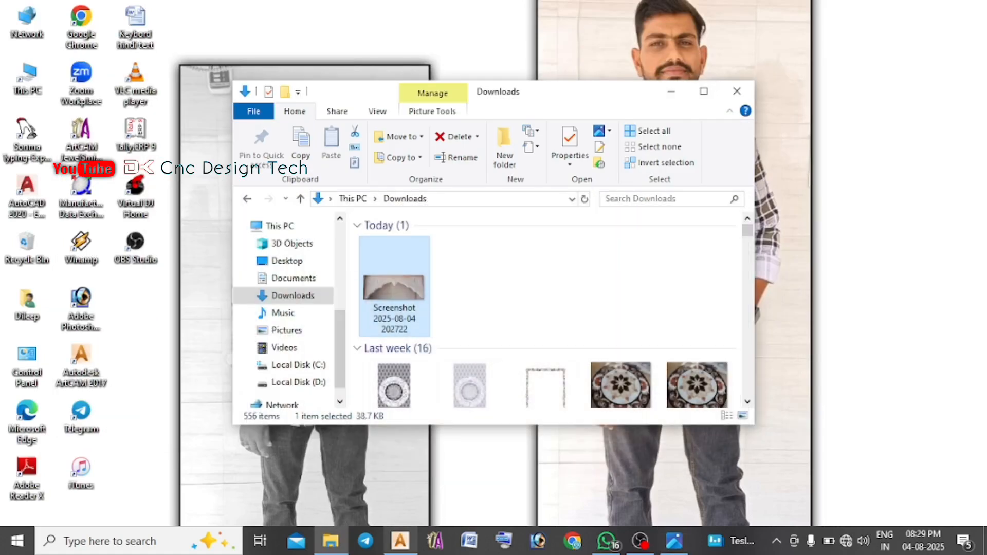
{"action": "left_click", "coordinate": [672, 96]}
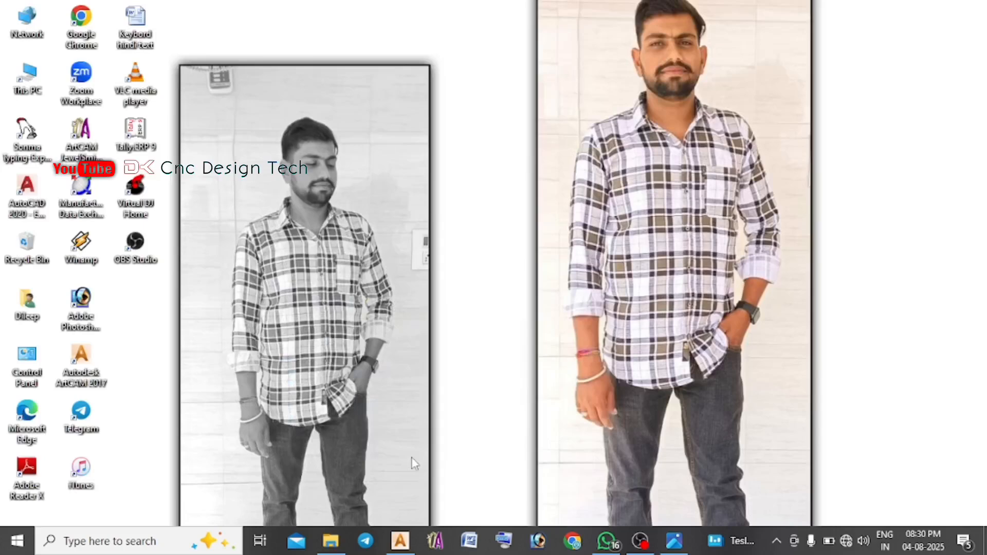
{"action": "left_click", "coordinate": [402, 548]}
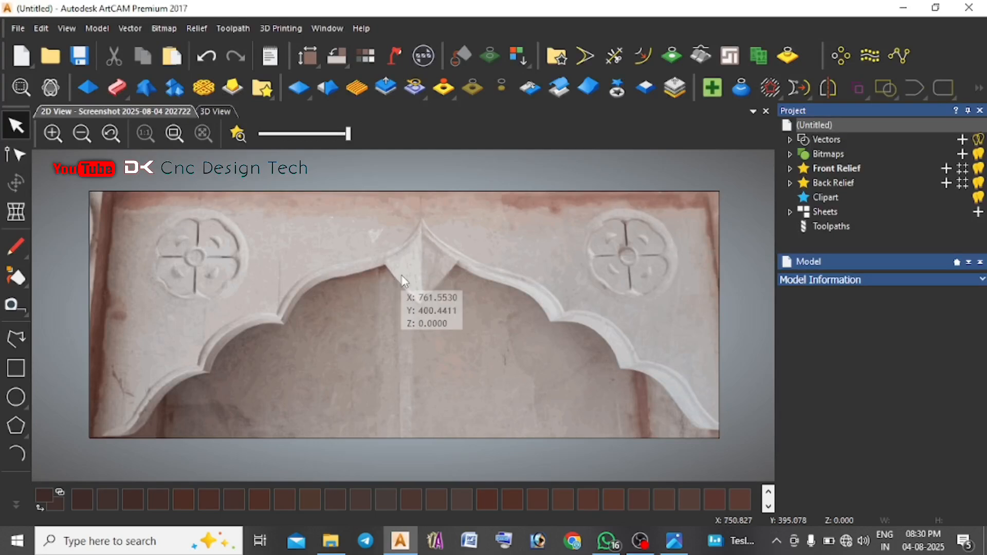
- Draw a vertical polyline about 973 mm long through the arch, centred on the model, and keep the reference bitmap displayed
{"action": "left_click", "coordinate": [15, 339]}
{"action": "scroll", "coordinate": [411, 299], "scroll_direction": "down", "scroll_amount": 2}
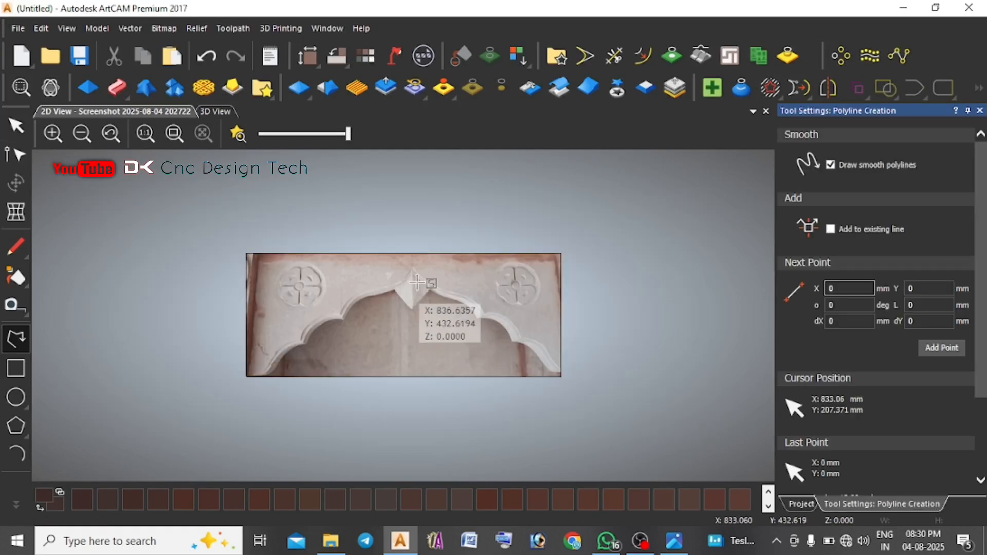
{"action": "left_click", "coordinate": [413, 221]}
{"action": "right_click", "coordinate": [408, 415]}
{"action": "key", "text": "F9"}
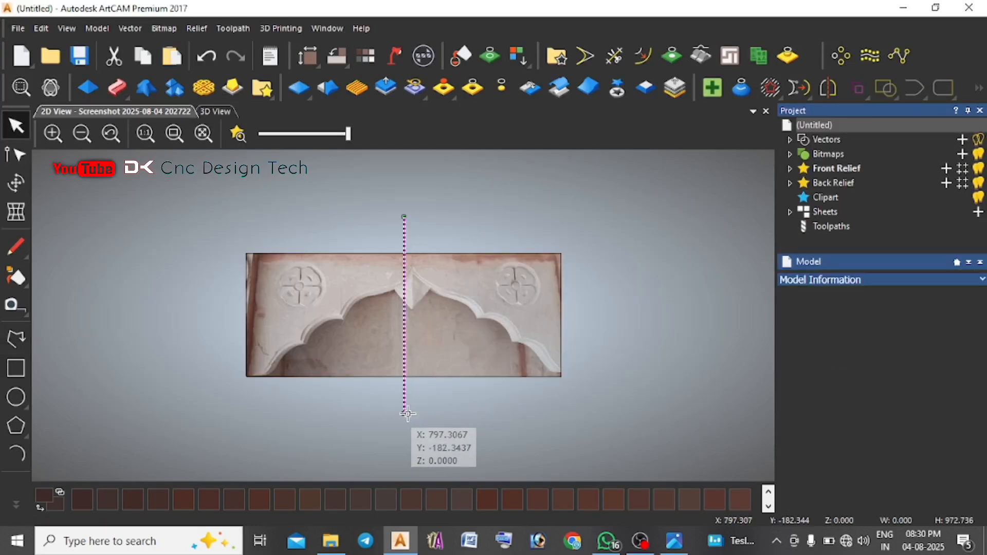
{"action": "key", "text": "F10"}
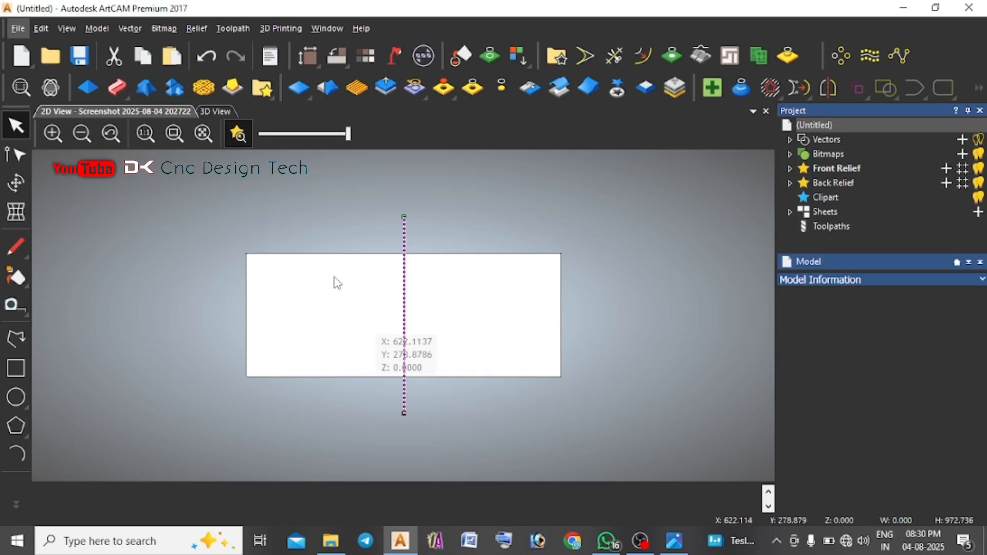
{"action": "left_click", "coordinate": [238, 134]}
{"action": "scroll", "coordinate": [419, 297], "scroll_direction": "up", "scroll_amount": 2}
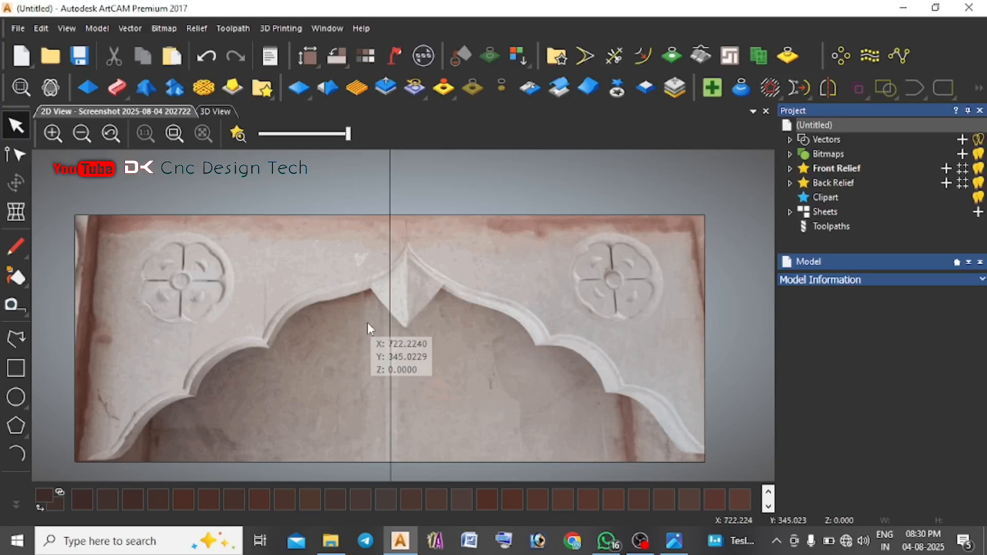
- Change the model's units to inches
{"action": "scroll", "coordinate": [401, 317], "scroll_direction": "down", "scroll_amount": 2}
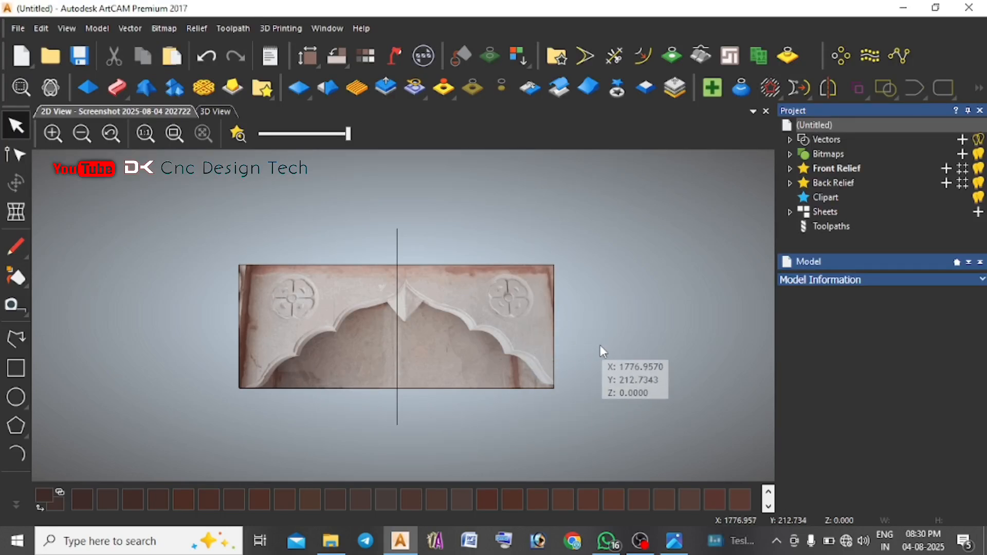
{"action": "right_click", "coordinate": [325, 207]}
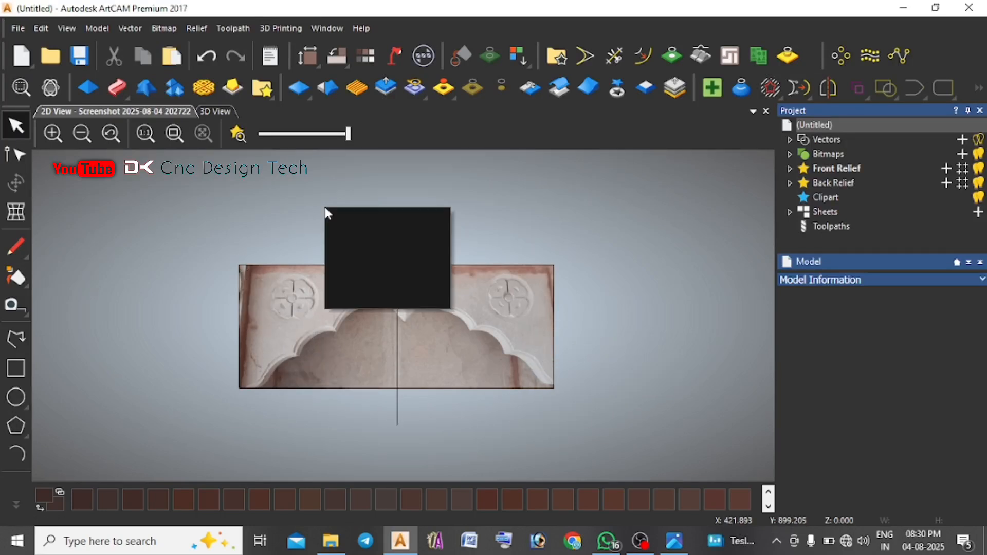
{"action": "left_click", "coordinate": [264, 279]}
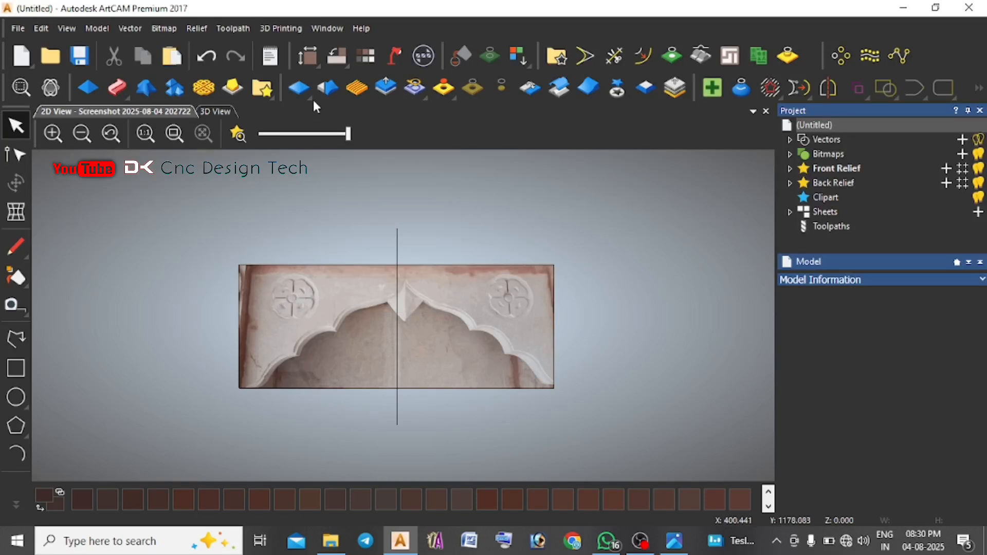
{"action": "left_click", "coordinate": [307, 57]}
{"action": "left_click", "coordinate": [553, 343]}
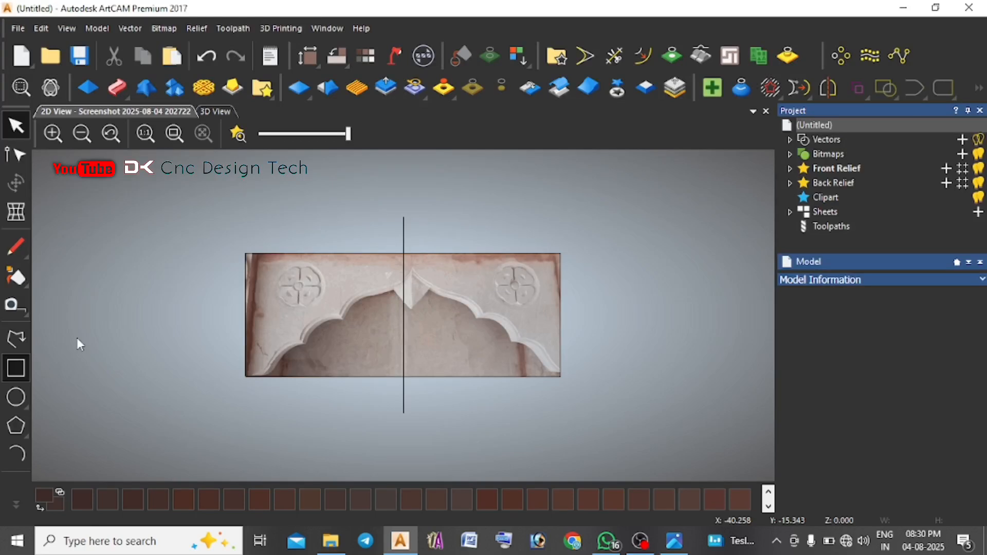
- Draw a 61.302 by 24 inch rectangle along the model boundary and remove its bottom span to leave it open
{"action": "left_click_drag", "start_coordinate": [246, 255], "coordinate": [561, 376]}
{"action": "key", "text": "Return"}
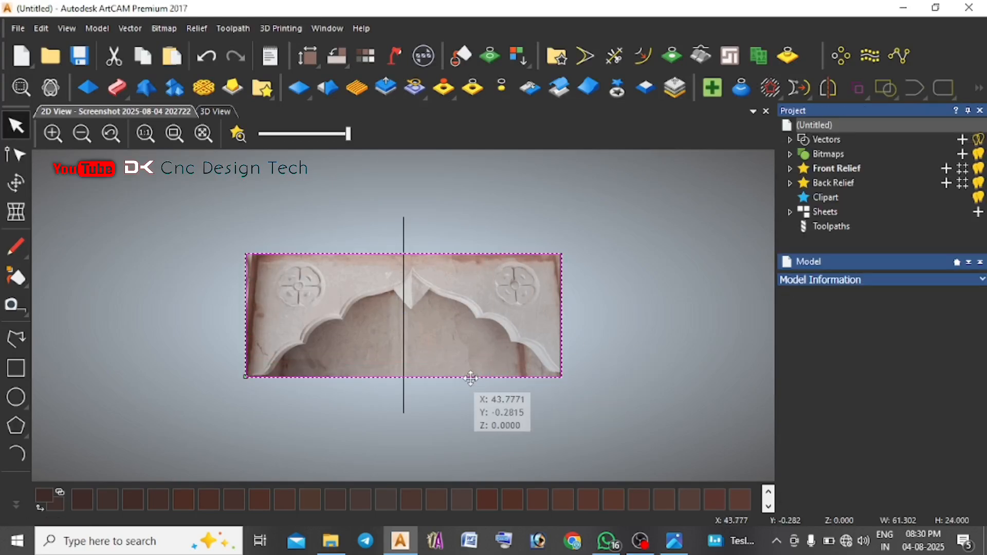
{"action": "key", "text": "n"}
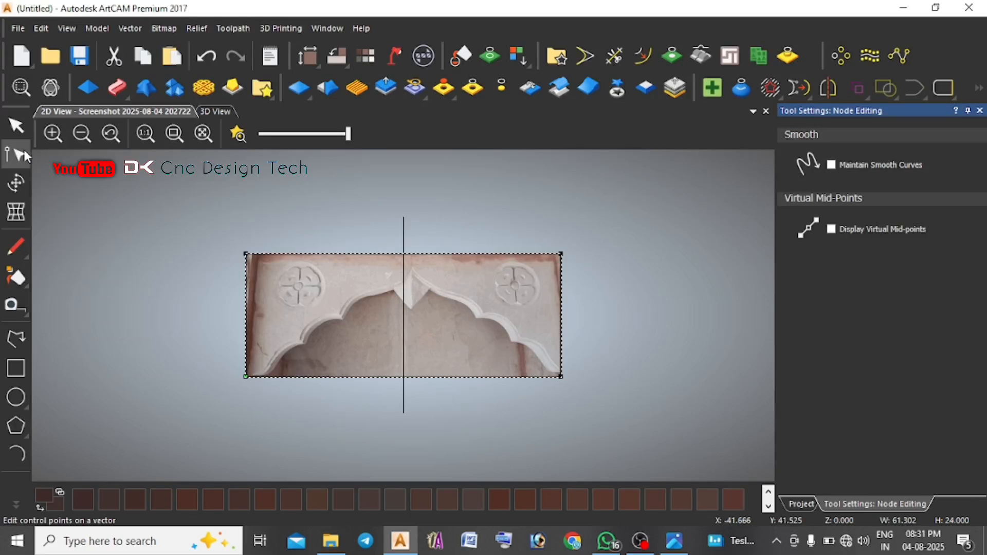
{"action": "left_click", "coordinate": [16, 125]}
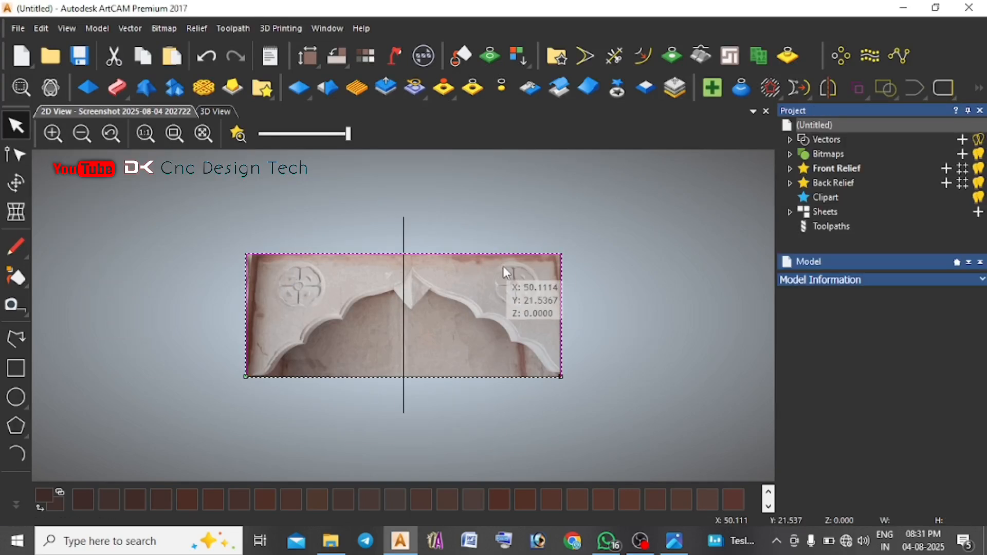
- Offset the open boundary frame by 2 inches with the Outwards/right direction and sharp corners, keeping the original vector
{"action": "left_click", "coordinate": [643, 55]}
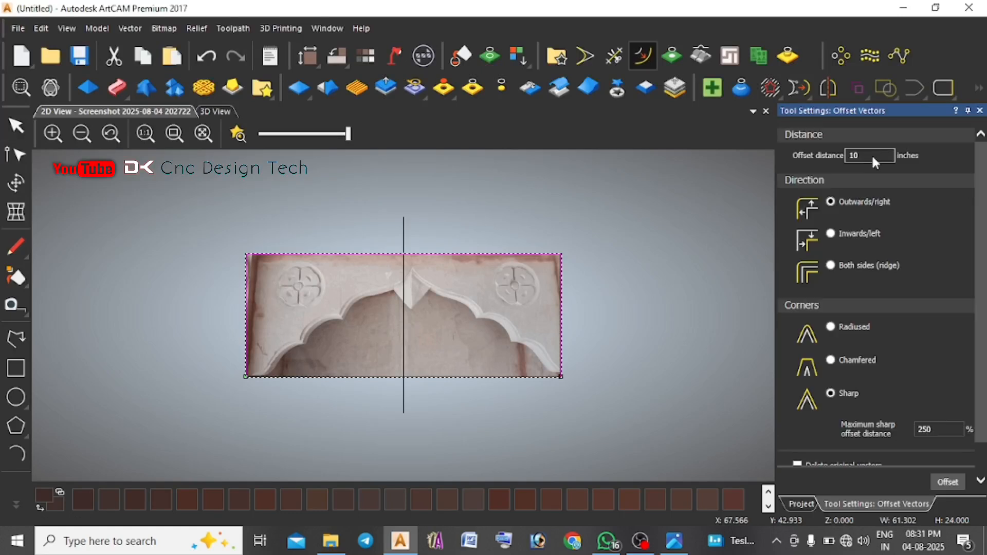
{"action": "type", "text": "2"}
{"action": "scroll", "coordinate": [933, 491], "scroll_direction": "down", "scroll_amount": 1}
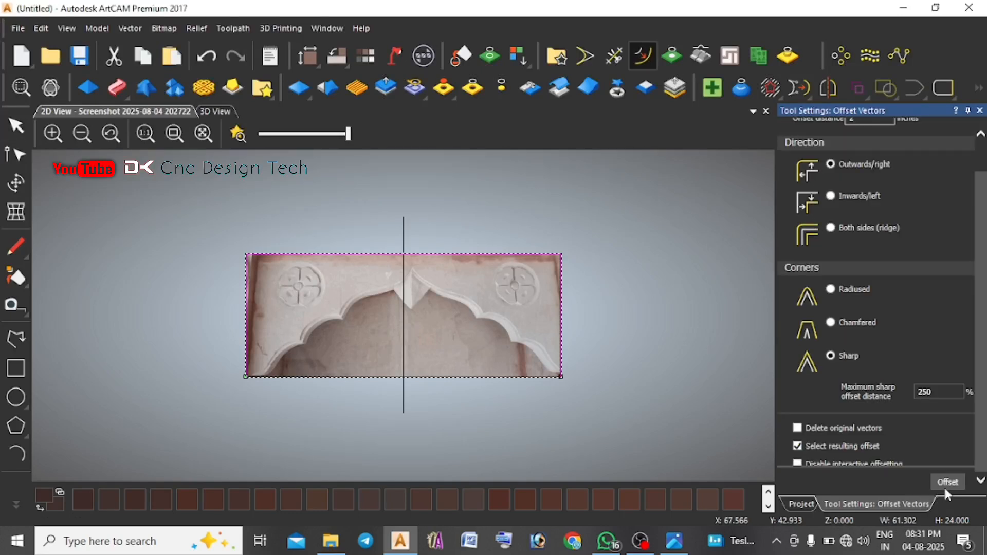
{"action": "left_click", "coordinate": [946, 483]}
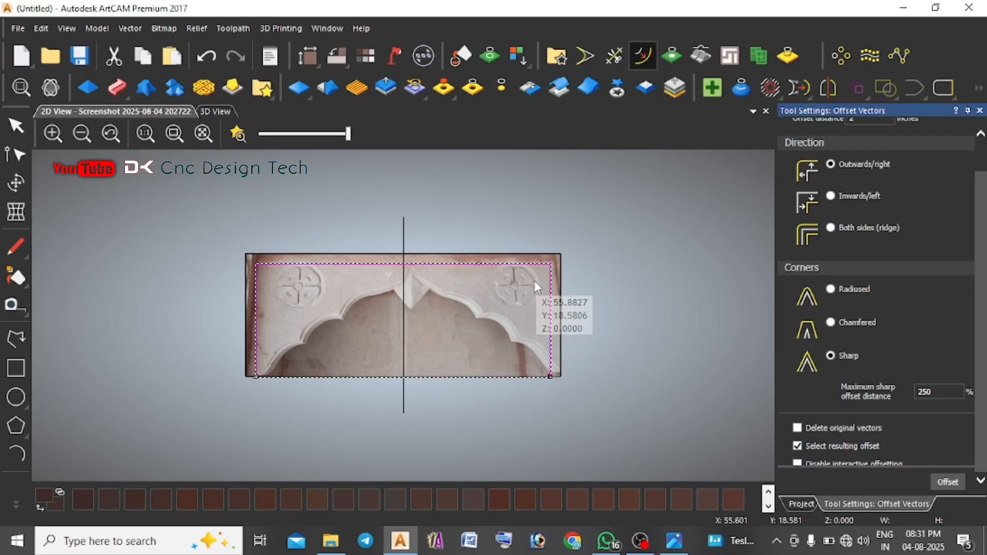
- Offset the resulting inner frame by a further 1 inch, Outwards/right with sharp corners
{"action": "scroll", "coordinate": [542, 283], "scroll_direction": "up", "scroll_amount": 2}
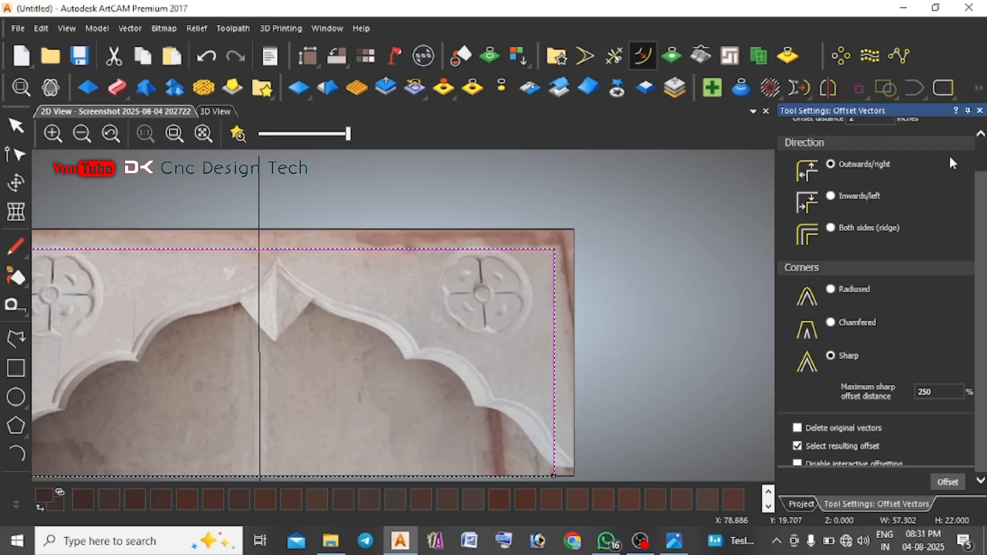
{"action": "scroll", "coordinate": [952, 162], "scroll_direction": "up", "scroll_amount": 1}
{"action": "type", "text": "1"}
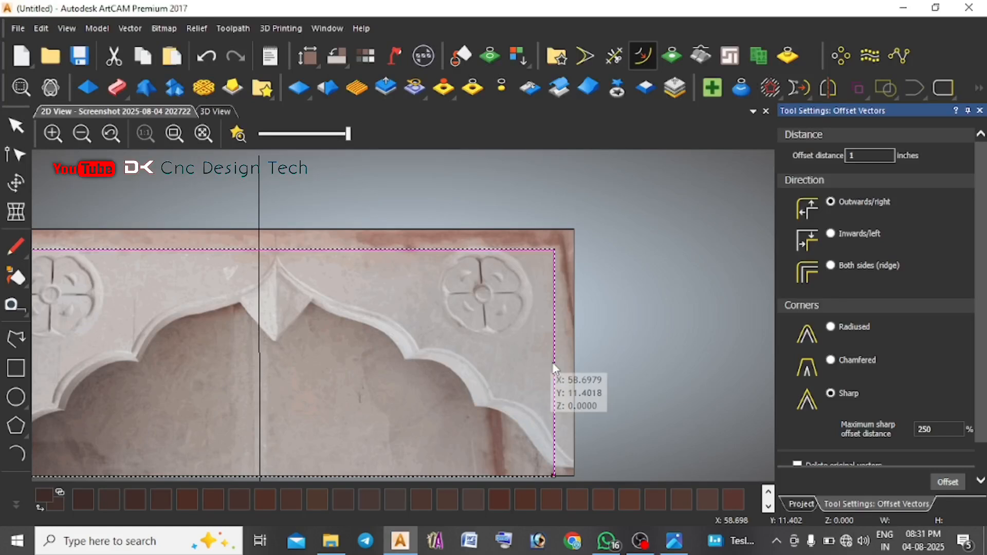
{"action": "left_click", "coordinate": [944, 483]}
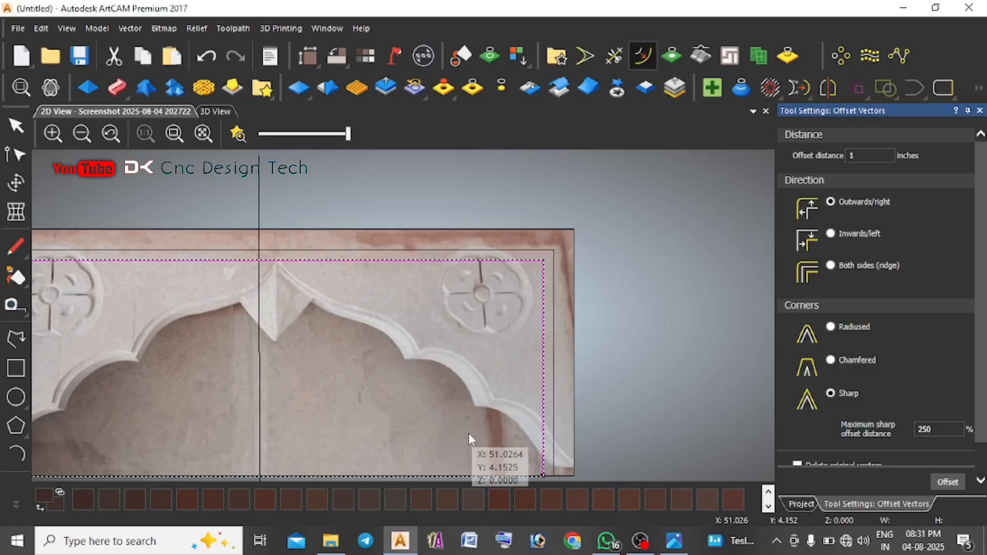
- Move the innermost frame's upper-right corner node straight up onto the top line of the 2-inch offset frame
{"action": "left_click", "coordinate": [16, 154]}
{"action": "scroll", "coordinate": [540, 256], "scroll_direction": "up", "scroll_amount": 5}
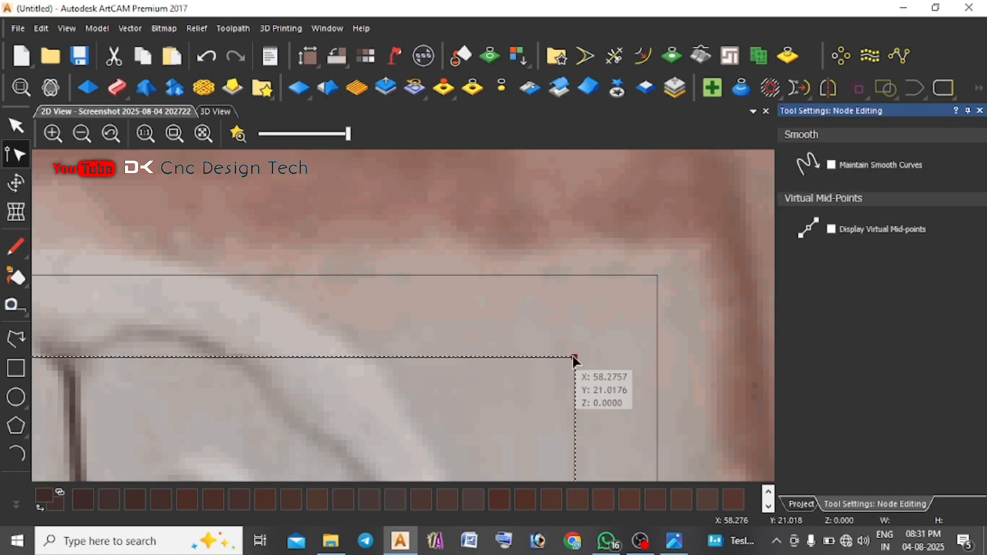
{"action": "left_click_drag", "start_coordinate": [574, 357], "coordinate": [573, 275]}
{"action": "scroll", "coordinate": [573, 277], "scroll_direction": "down", "scroll_amount": 6}
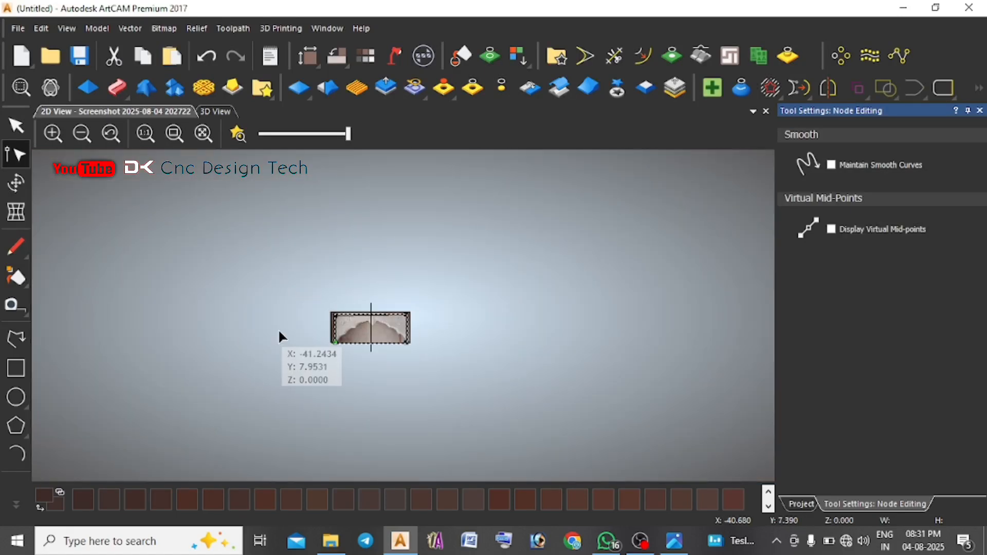
- Fade the reference image and move the innermost frame's upper-left corner node up to the 2-inch offset frame's top line
{"action": "scroll", "coordinate": [336, 329], "scroll_direction": "up", "scroll_amount": 5}
{"action": "left_click_drag", "start_coordinate": [348, 134], "coordinate": [315, 133]}
{"action": "scroll", "coordinate": [333, 311], "scroll_direction": "up", "scroll_amount": 3}
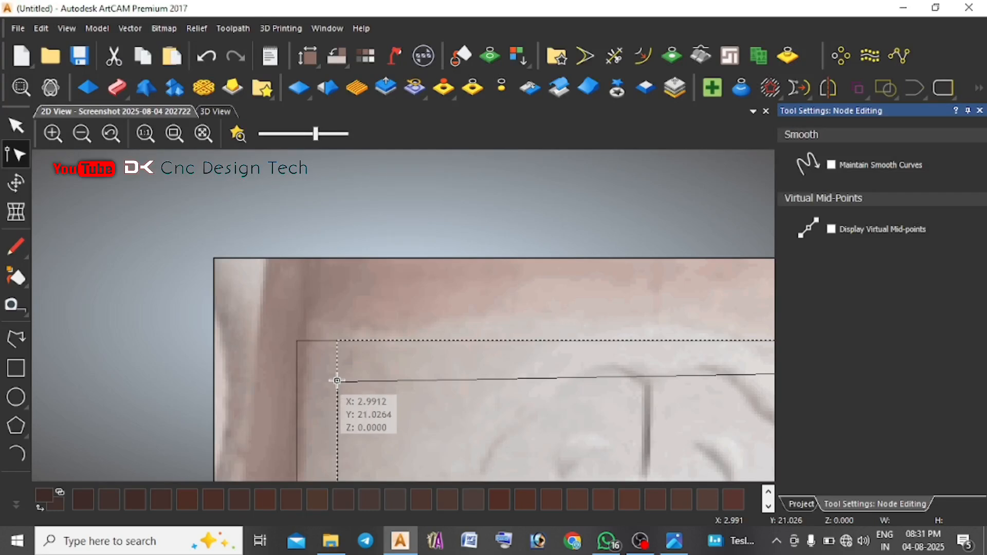
{"action": "scroll", "coordinate": [566, 362], "scroll_direction": "down", "scroll_amount": 3}
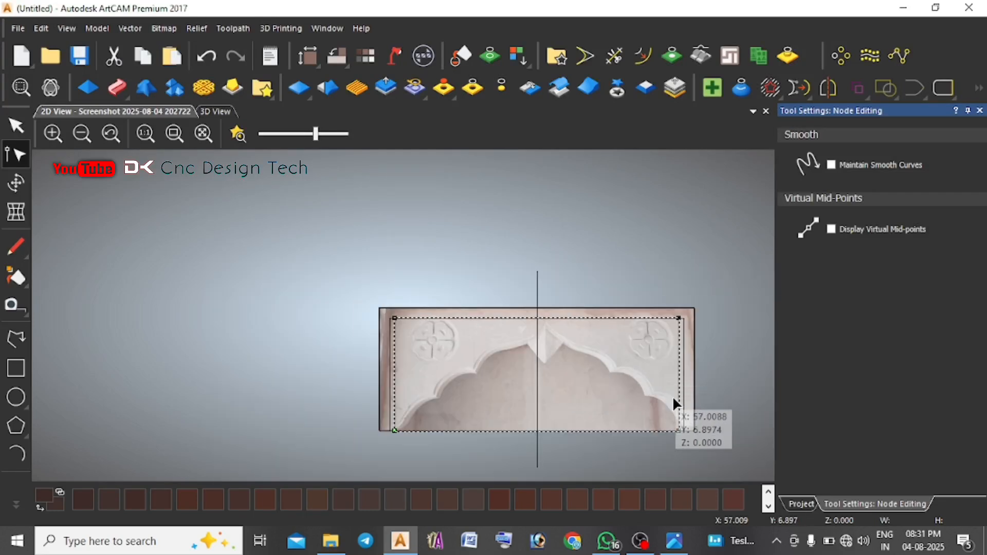
{"action": "scroll", "coordinate": [687, 419], "scroll_direction": "up", "scroll_amount": 1}
- Remove the 2-inch offset frame, keeping the boundary rectangle and the innermost frame
{"action": "left_click", "coordinate": [16, 126]}
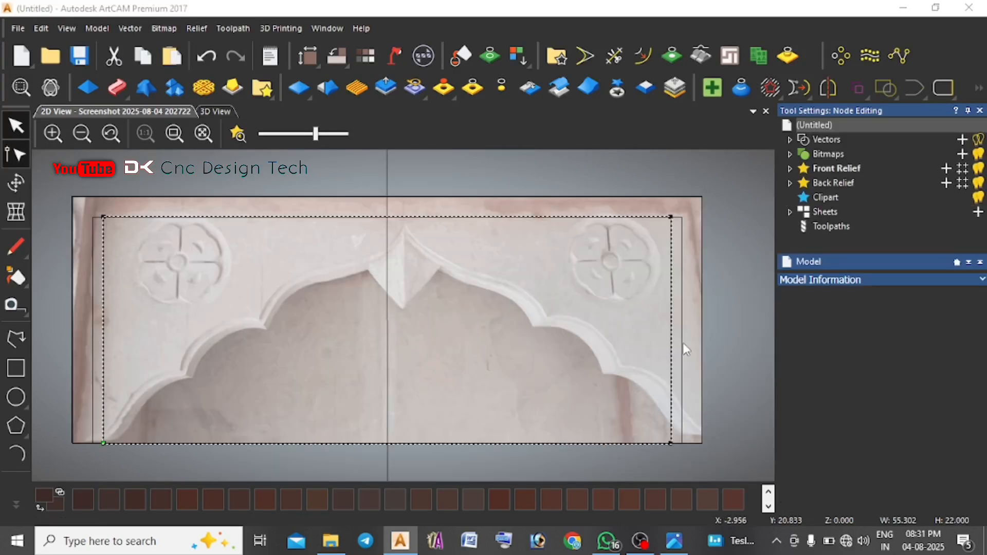
{"action": "left_click", "coordinate": [678, 368]}
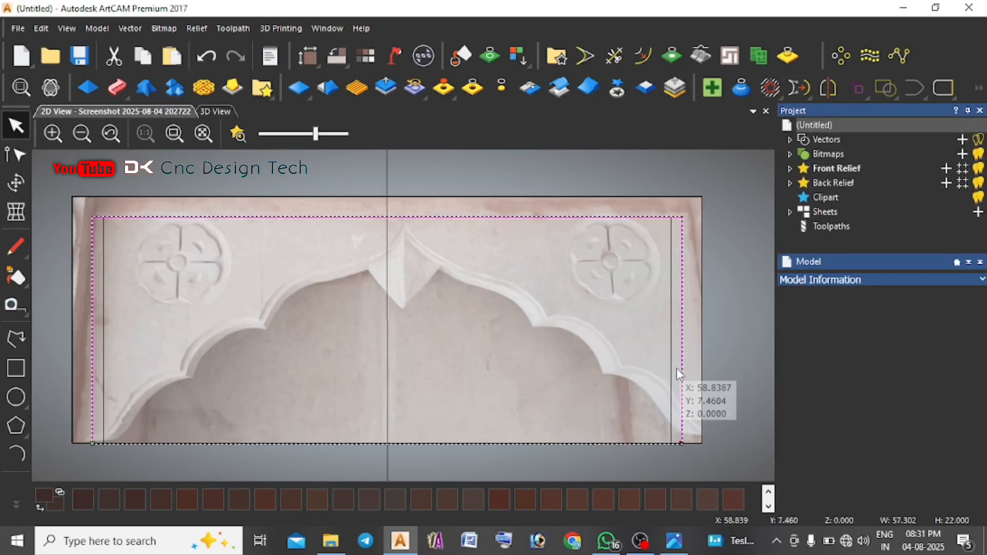
{"action": "left_click", "coordinate": [113, 58]}
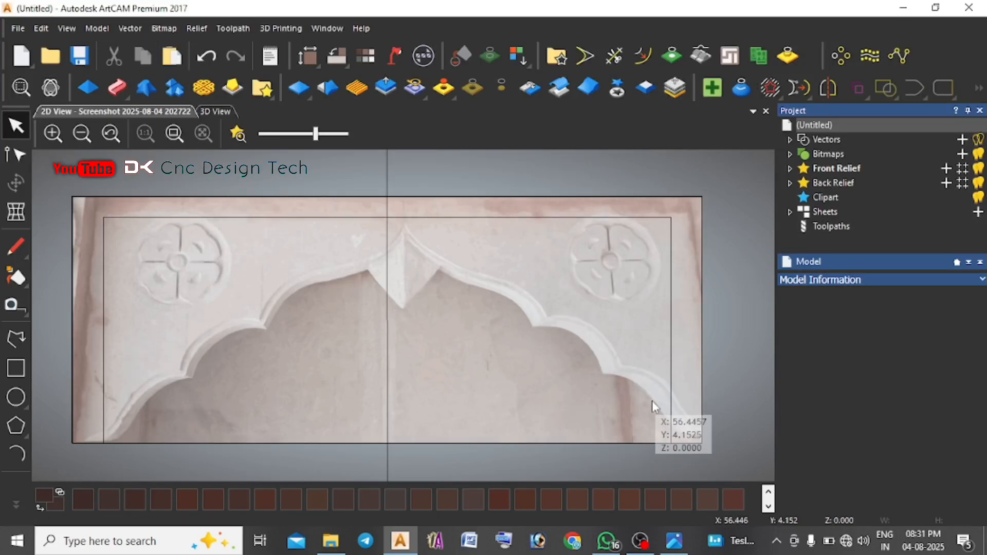
{"action": "scroll", "coordinate": [643, 404], "scroll_direction": "down", "scroll_amount": 1}
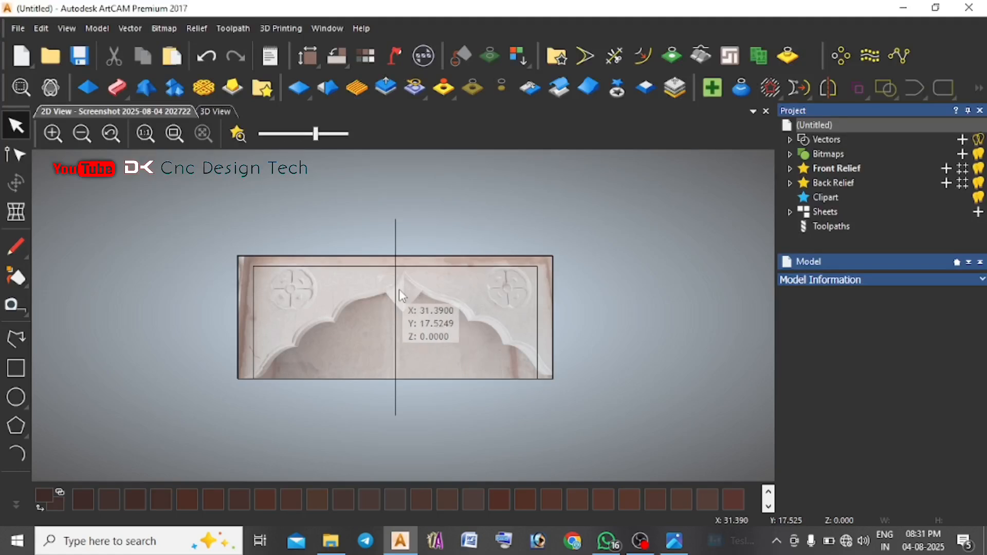
{"action": "scroll", "coordinate": [399, 289], "scroll_direction": "up", "scroll_amount": 1}
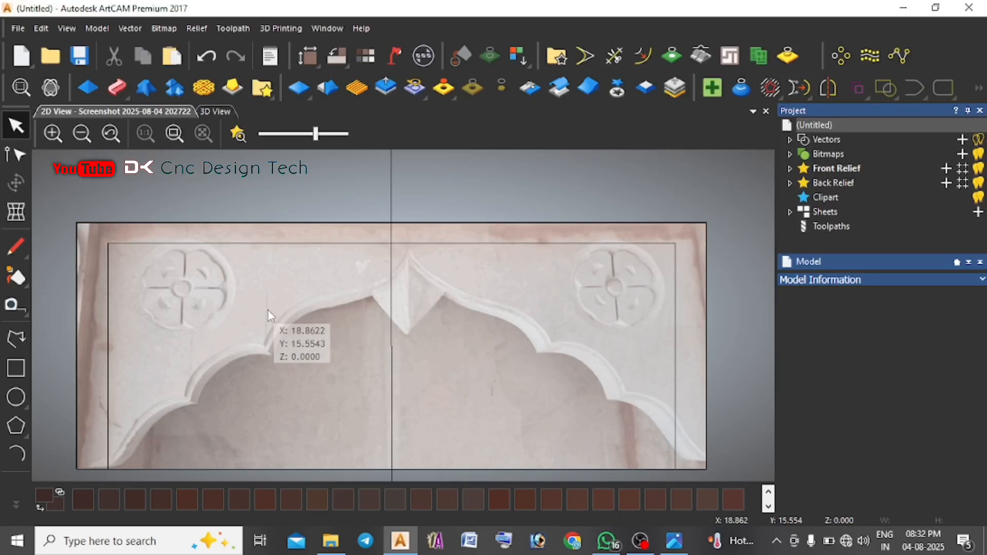
{"action": "left_click", "coordinate": [16, 456]}
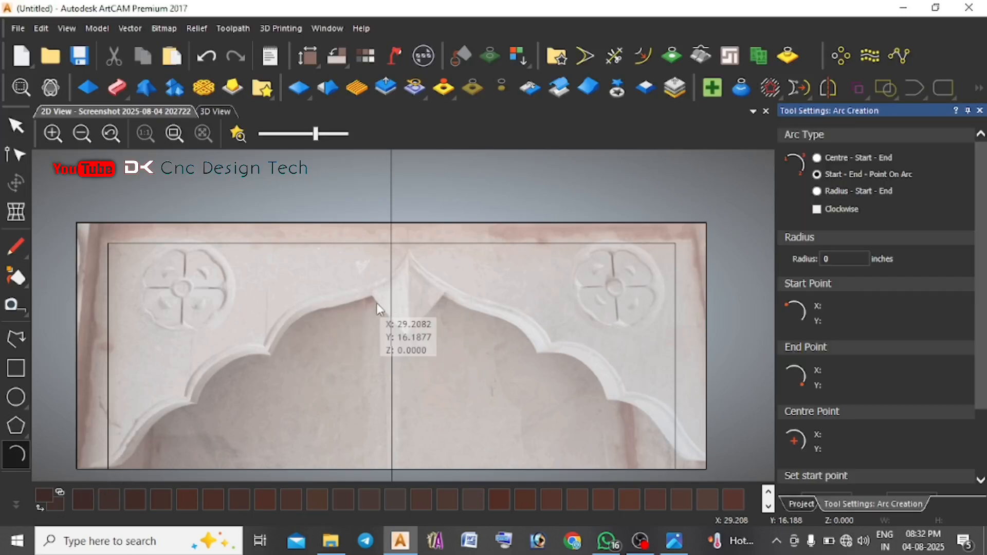
{"action": "scroll", "coordinate": [391, 306], "scroll_direction": "down", "scroll_amount": 2}
{"action": "scroll", "coordinate": [398, 308], "scroll_direction": "up", "scroll_amount": 3}
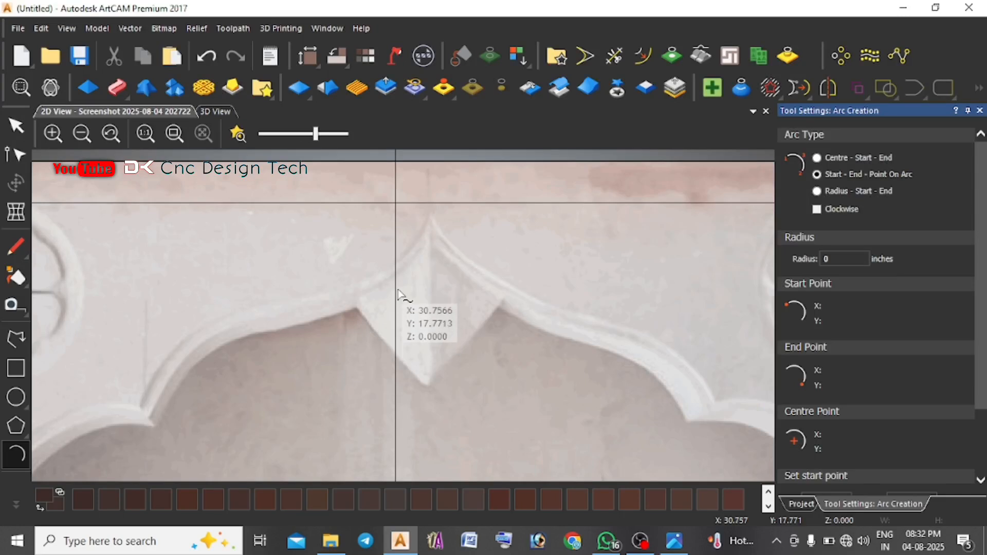
{"action": "scroll", "coordinate": [413, 323], "scroll_direction": "down", "scroll_amount": 2}
{"action": "key", "text": "Escape"}
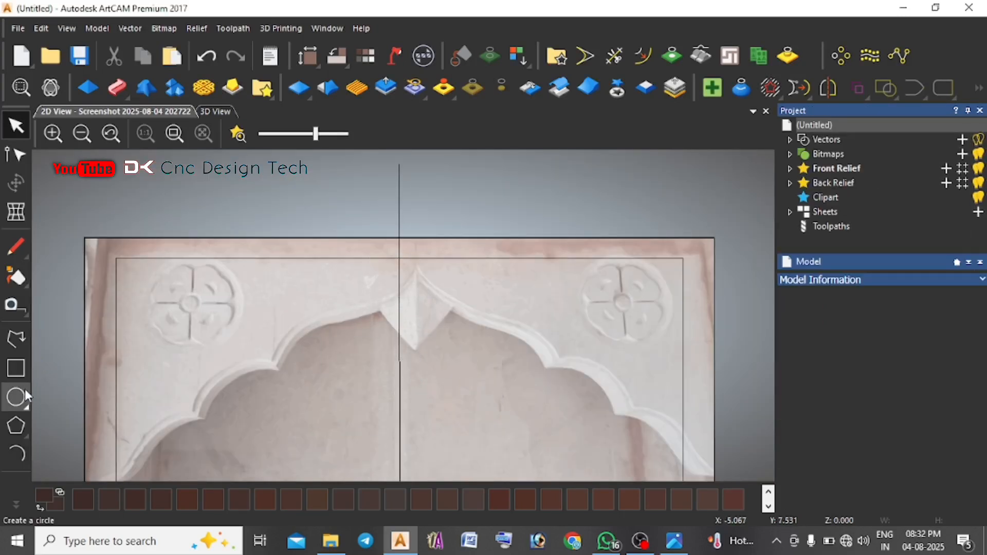
- Draw a guide rectangle about 3.38 inches wide across the vertical centre line near the arch tip, with a height of 6 inches
{"action": "left_click", "coordinate": [16, 369]}
{"action": "left_click_drag", "start_coordinate": [383, 238], "coordinate": [417, 326]}
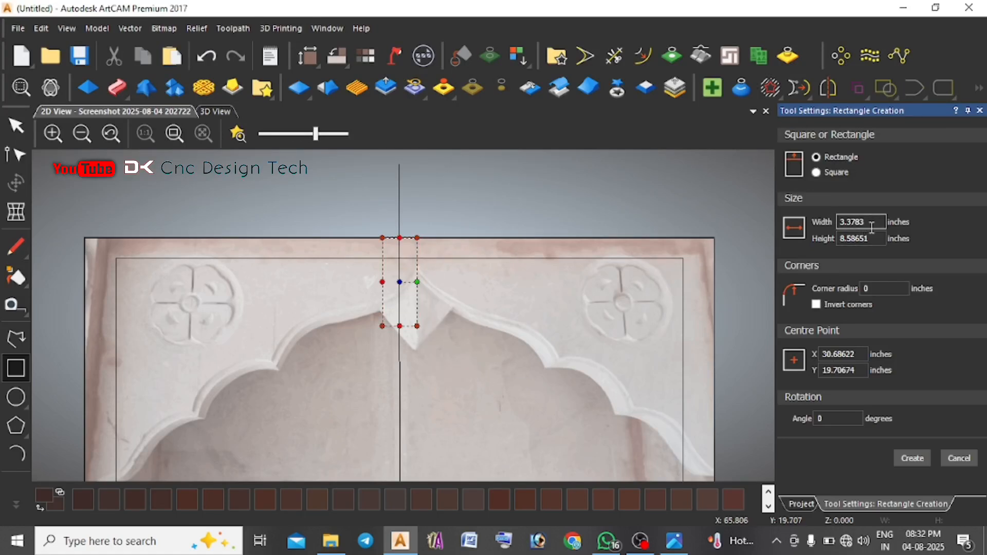
{"action": "type", "text": "6"}
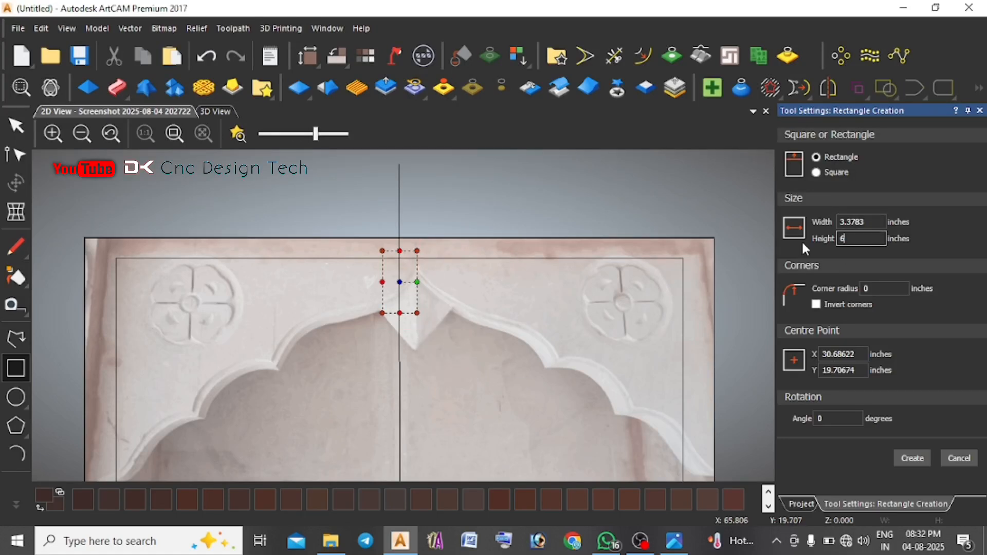
{"action": "left_click", "coordinate": [906, 459]}
{"action": "key", "text": "Escape"}
- Move the guide rectangle up so its top edge lies on the boundary rectangle's top line, astride the centre line
{"action": "scroll", "coordinate": [409, 247], "scroll_direction": "up", "scroll_amount": 5}
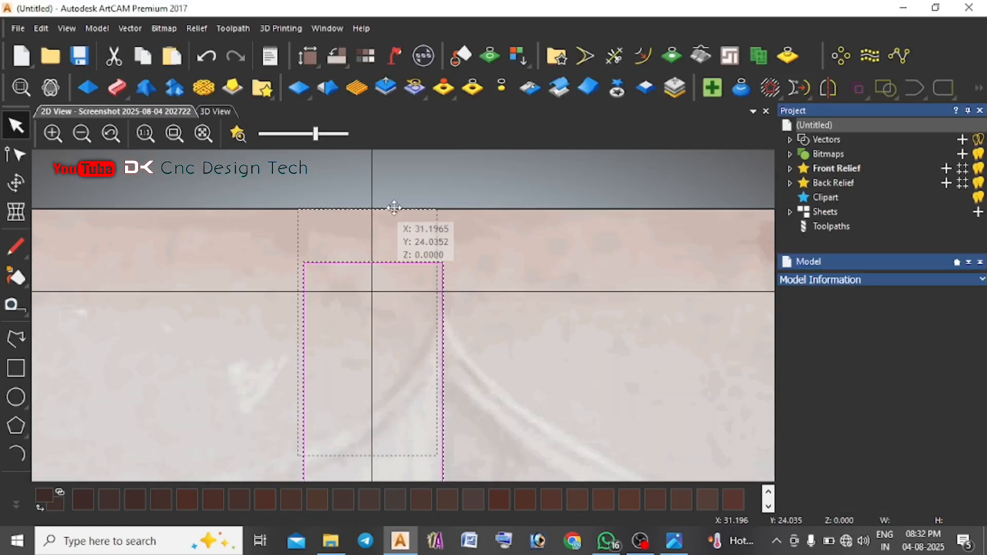
{"action": "scroll", "coordinate": [401, 288], "scroll_direction": "down", "scroll_amount": 5}
{"action": "scroll", "coordinate": [390, 353], "scroll_direction": "up", "scroll_amount": 3}
{"action": "key", "text": "Escape"}
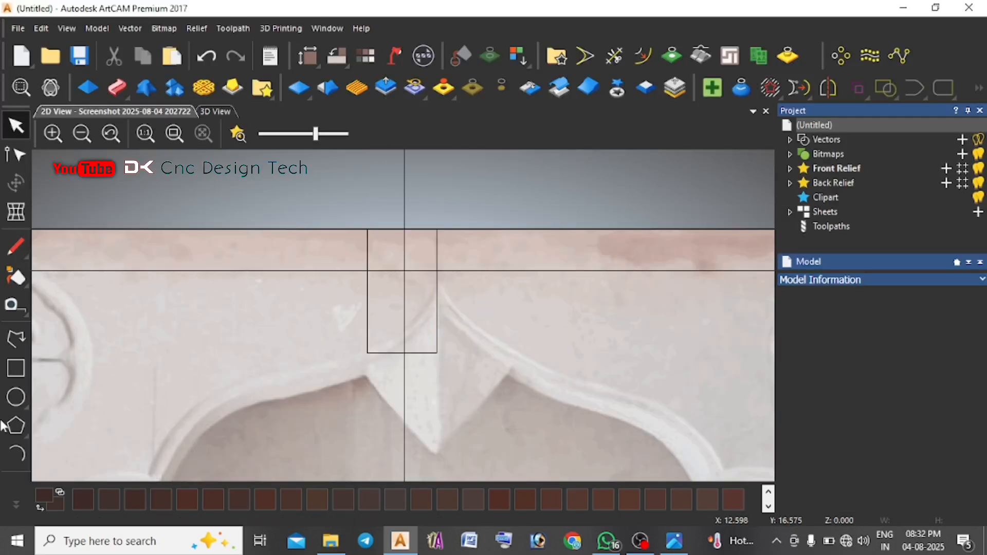
{"action": "scroll", "coordinate": [415, 403], "scroll_direction": "up", "scroll_amount": 5}
{"action": "scroll", "coordinate": [414, 403], "scroll_direction": "down", "scroll_amount": 10}
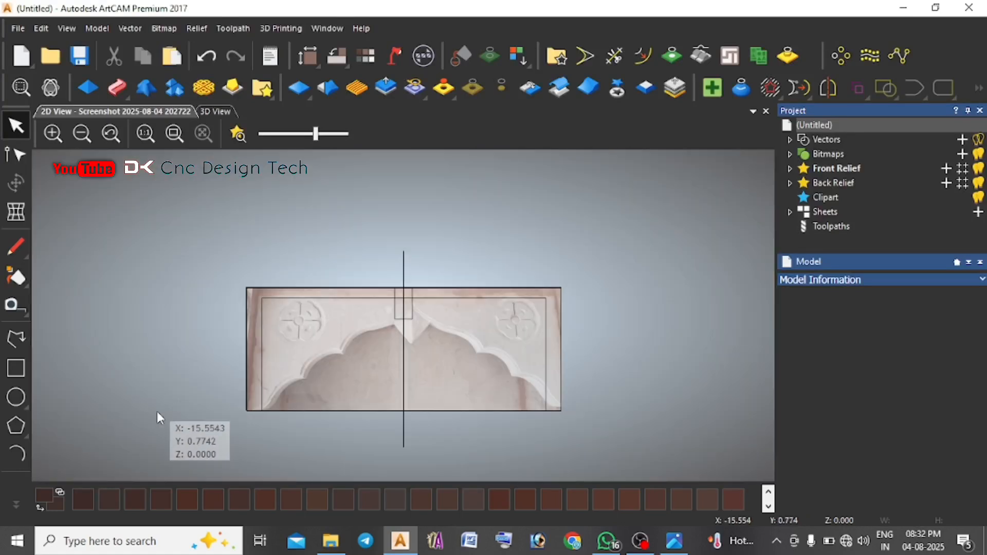
{"action": "left_click", "coordinate": [16, 453]}
{"action": "scroll", "coordinate": [375, 301], "scroll_direction": "up", "scroll_amount": 4}
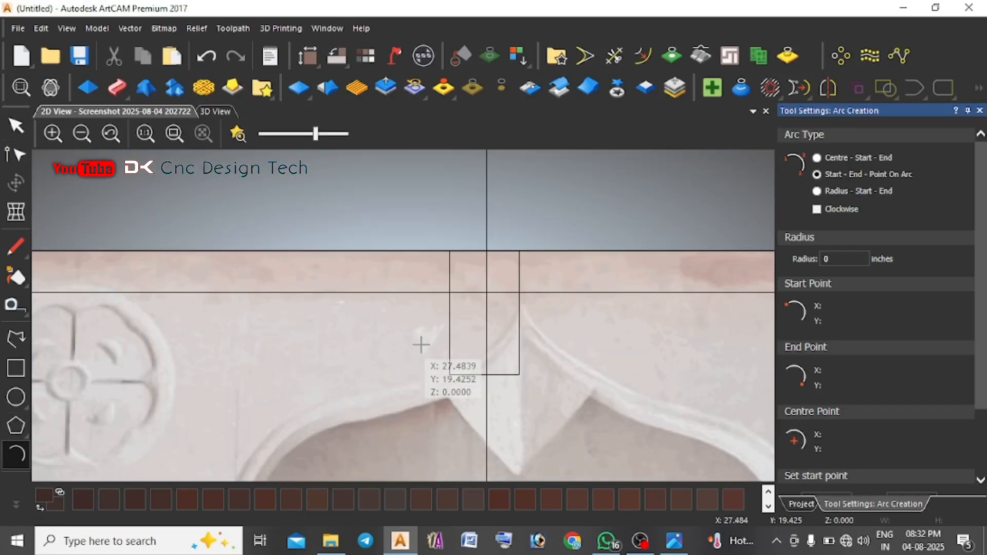
{"action": "scroll", "coordinate": [490, 383], "scroll_direction": "up", "scroll_amount": 2}
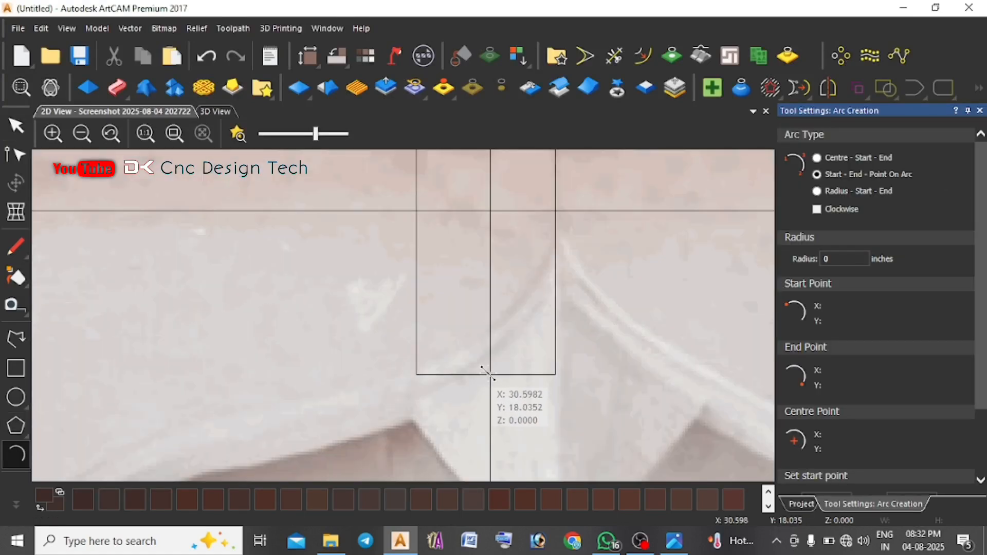
{"action": "left_click", "coordinate": [486, 372]}
{"action": "scroll", "coordinate": [408, 417], "scroll_direction": "down", "scroll_amount": 2}
{"action": "key", "text": "Escape"}
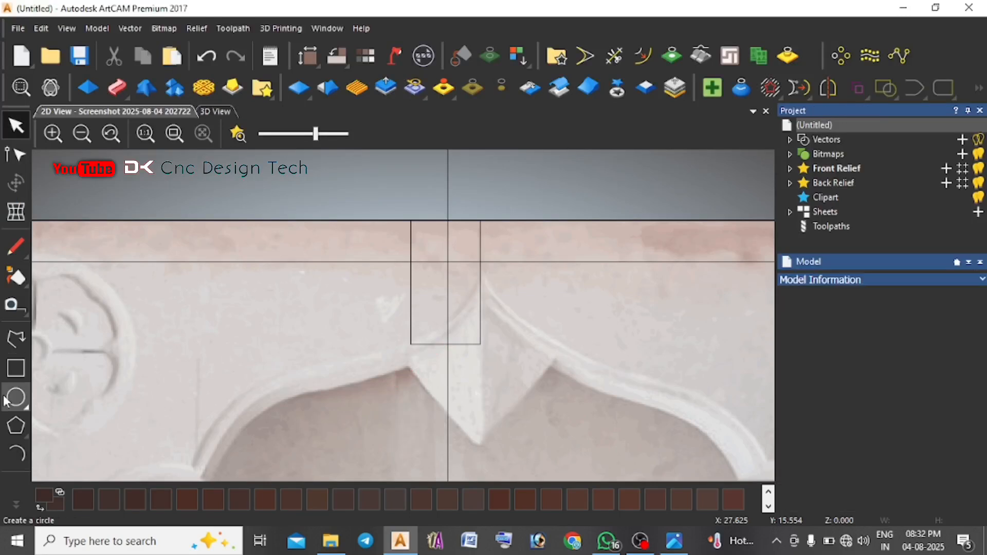
- Draw a Start - End - Point On Arc arc of about 6.47 inches radius, sagging down-left from the guide rectangle's bottom edge near the centre line
{"action": "left_click", "coordinate": [17, 453]}
{"action": "scroll", "coordinate": [425, 356], "scroll_direction": "up", "scroll_amount": 2}
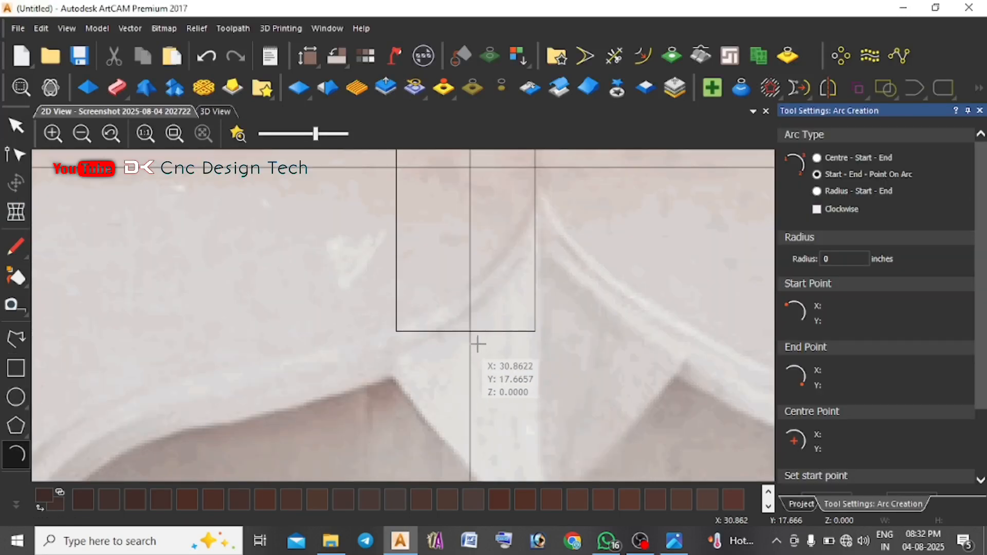
{"action": "left_click", "coordinate": [468, 331]}
{"action": "scroll", "coordinate": [360, 401], "scroll_direction": "down", "scroll_amount": 2}
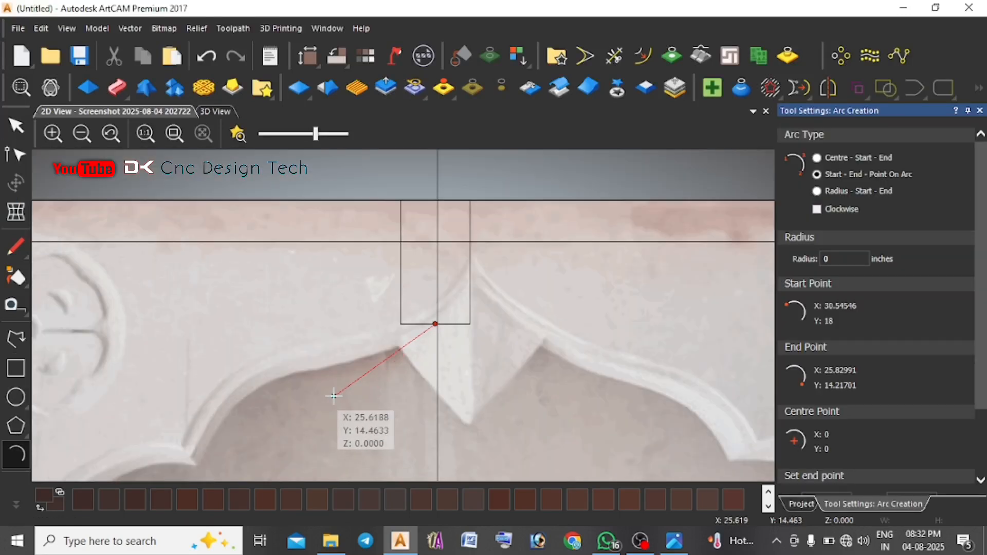
{"action": "left_click", "coordinate": [359, 375]}
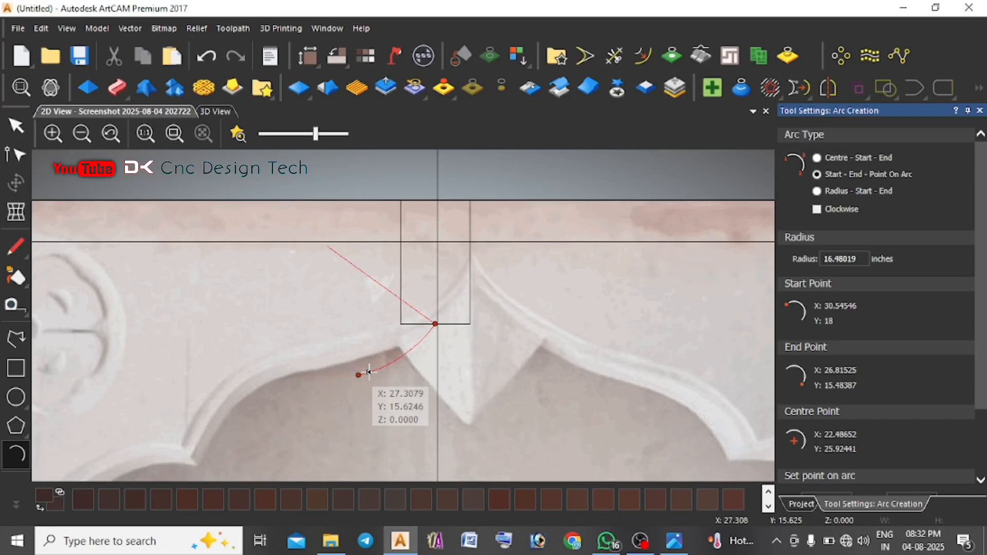
{"action": "left_click", "coordinate": [361, 378]}
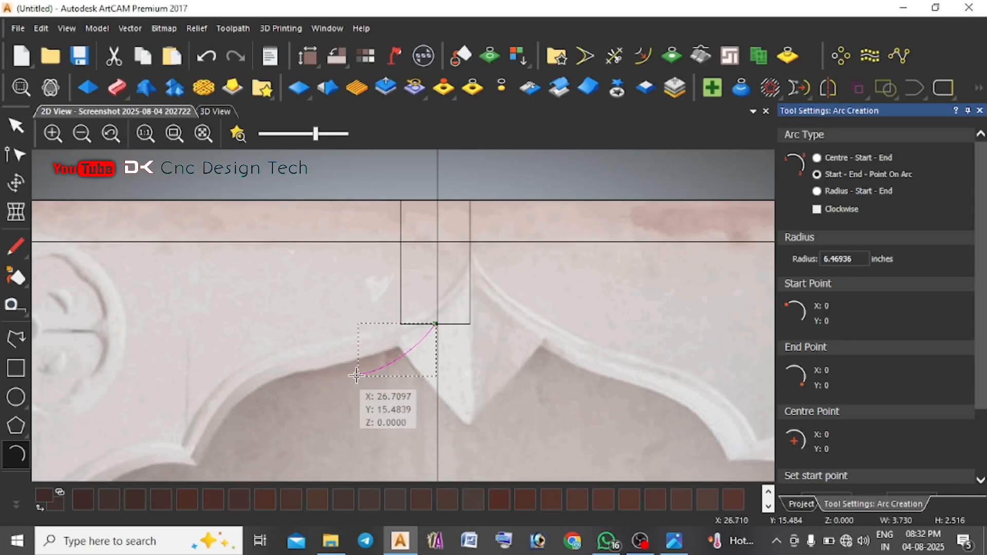
- Continue the left half of the arch with an upward-bulging arc of about 6.24 inches radius from the first arc's lower end
{"action": "left_click", "coordinate": [357, 376]}
{"action": "left_click", "coordinate": [250, 465]}
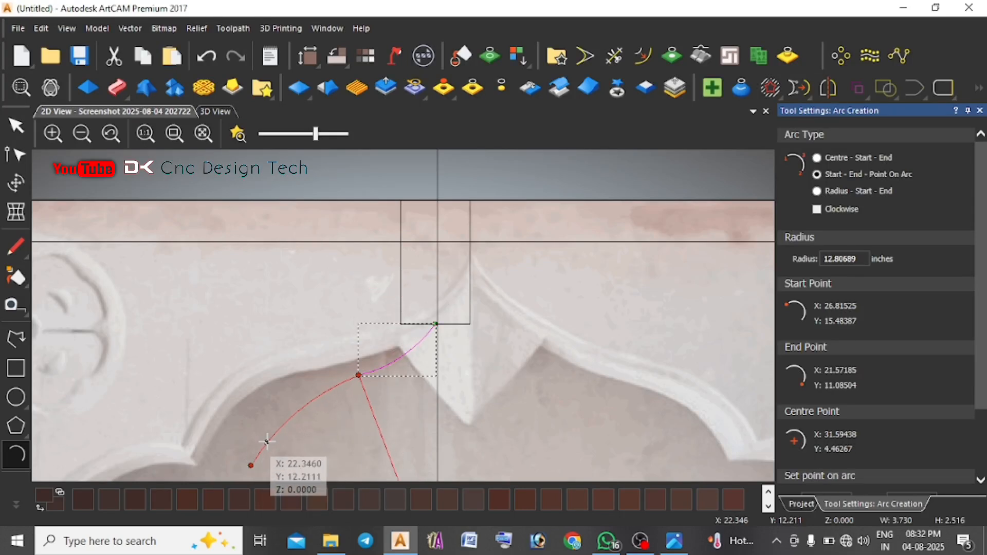
{"action": "left_click", "coordinate": [268, 426]}
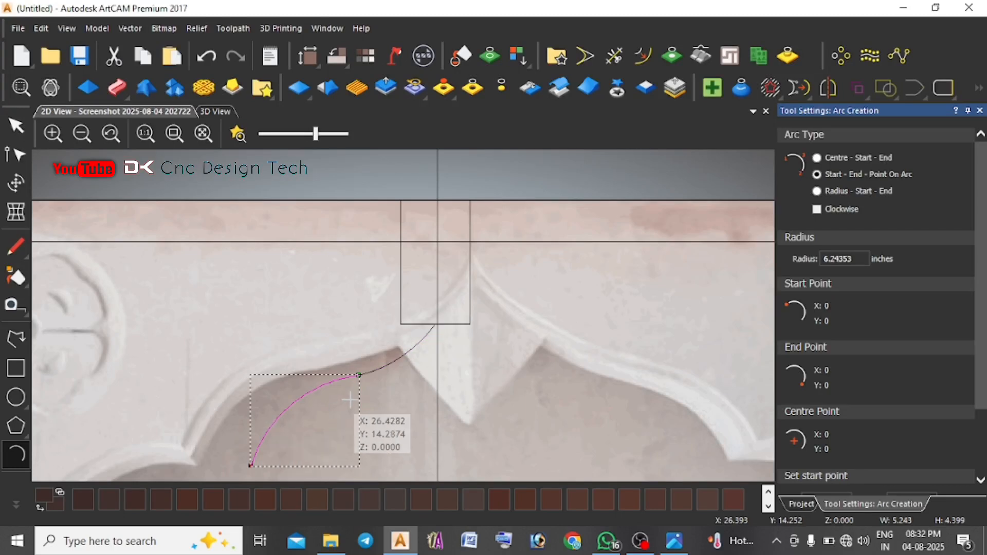
{"action": "scroll", "coordinate": [323, 437], "scroll_direction": "down", "scroll_amount": 2}
{"action": "scroll", "coordinate": [314, 437], "scroll_direction": "up", "scroll_amount": 3}
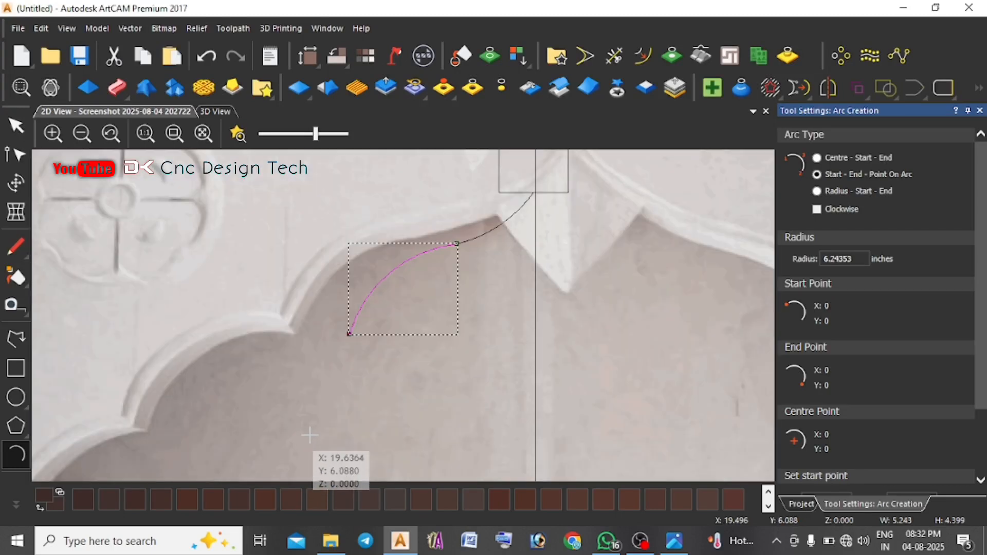
- Add the next scallop as an upward-bulging arc of about 5.62 inches radius, running down-left to about X 14.78, Y 5.70
{"action": "left_click", "coordinate": [349, 334]}
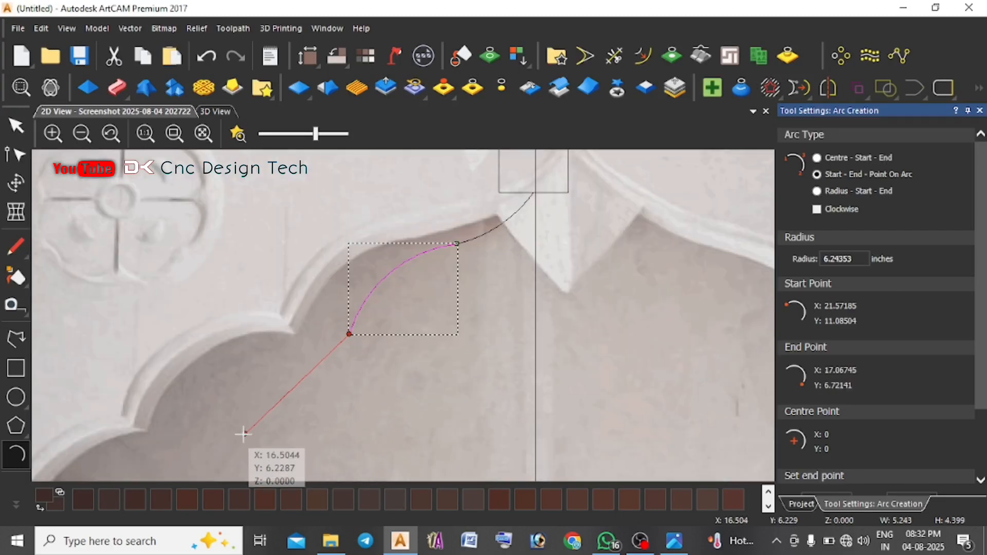
{"action": "left_click", "coordinate": [209, 444]}
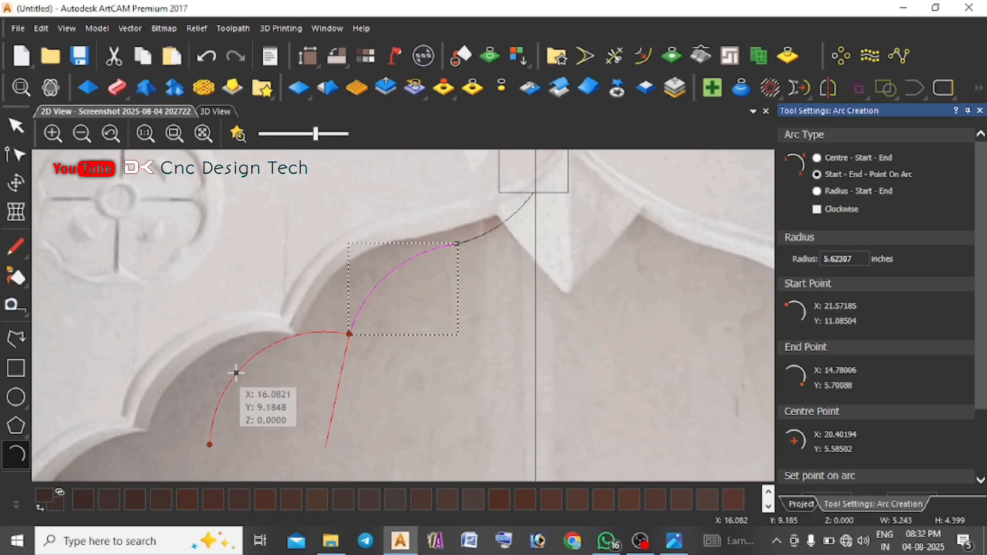
{"action": "left_click", "coordinate": [237, 373]}
{"action": "scroll", "coordinate": [277, 401], "scroll_direction": "down", "scroll_amount": 2}
{"action": "scroll", "coordinate": [235, 411], "scroll_direction": "up", "scroll_amount": 3}
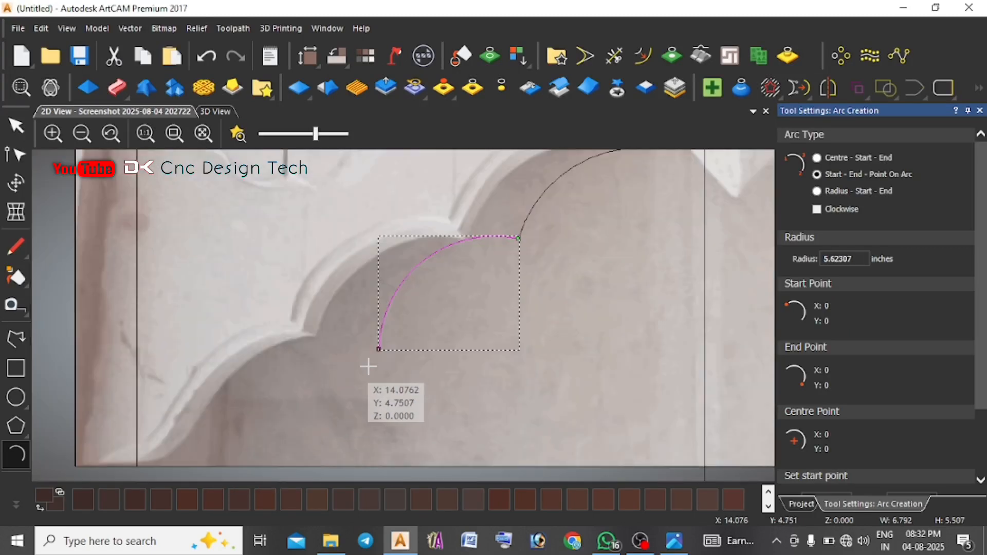
- Add another upward-bulging scallop arc of about 5.45 inches radius, ending at about X 9.50, Y 2.08
{"action": "left_click", "coordinate": [368, 352]}
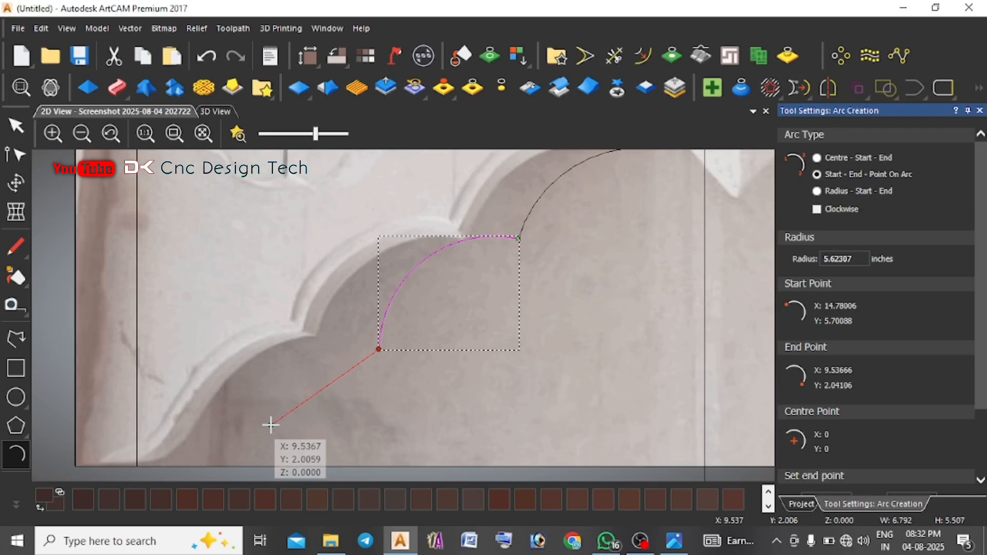
{"action": "left_click", "coordinate": [270, 424]}
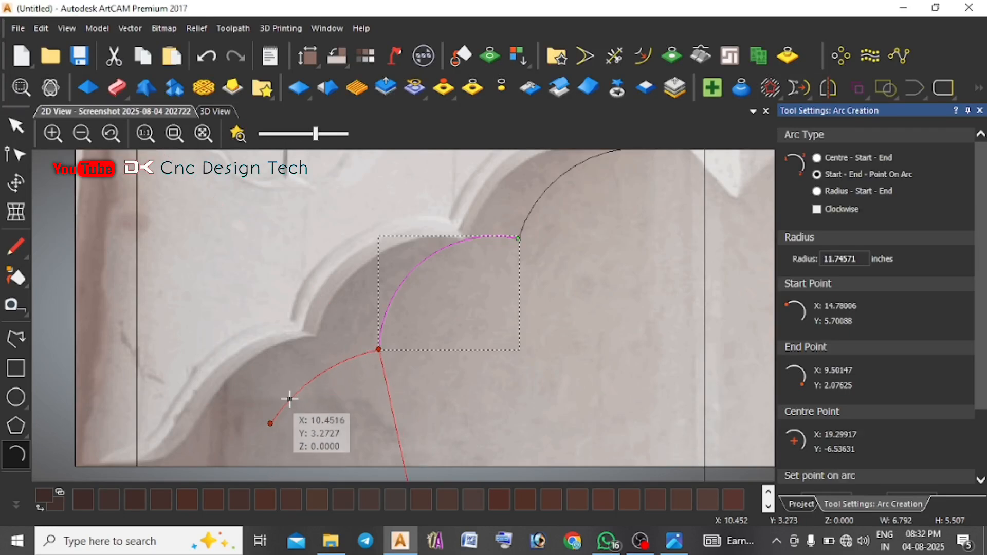
{"action": "left_click", "coordinate": [292, 387]}
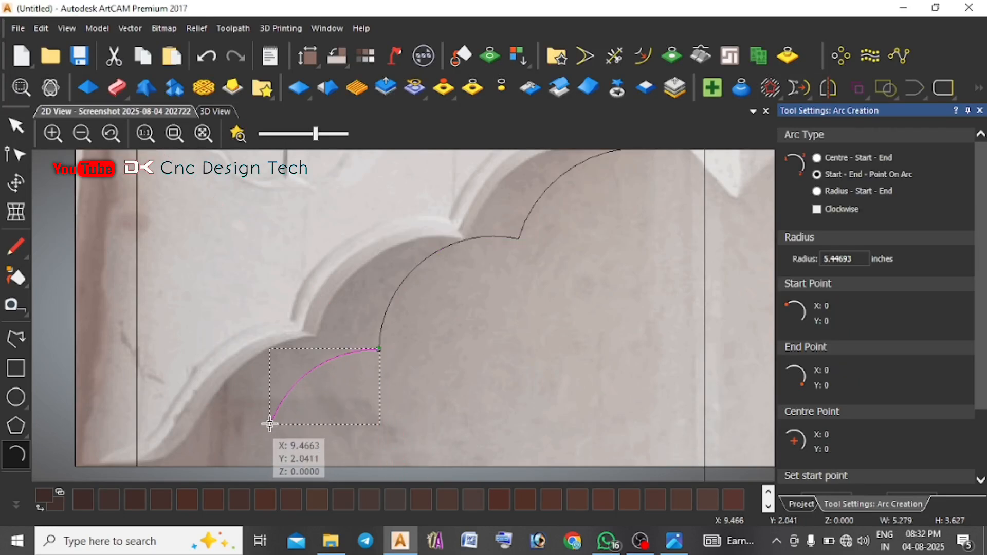
- Close the left arch half with a downward-sagging arc from the last scallop's end to the inner frame's lower-left corner at X 3, Y 0
{"action": "left_click", "coordinate": [270, 424]}
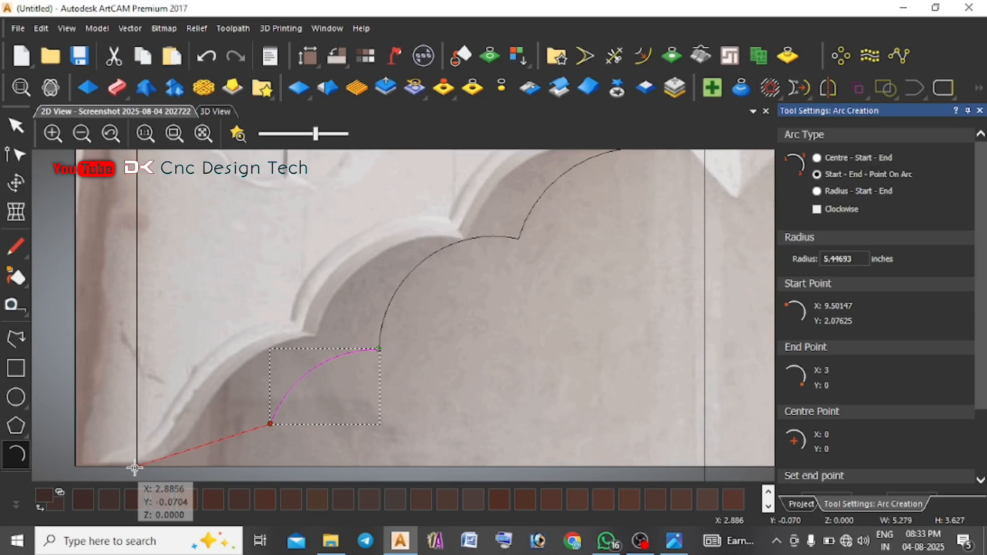
{"action": "left_click", "coordinate": [135, 467]}
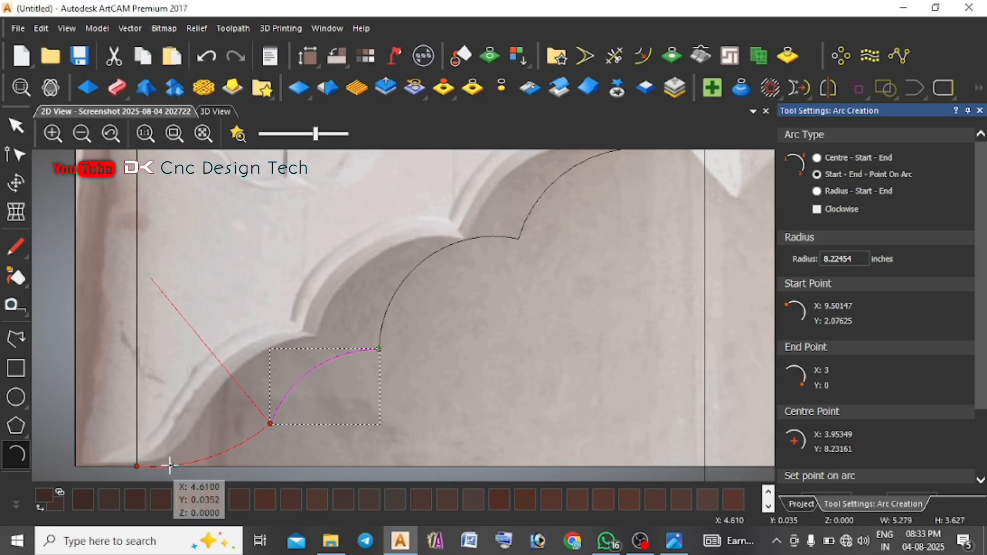
{"action": "left_click", "coordinate": [160, 465]}
{"action": "key", "text": "Escape"}
{"action": "scroll", "coordinate": [438, 365], "scroll_direction": "down", "scroll_amount": 2}
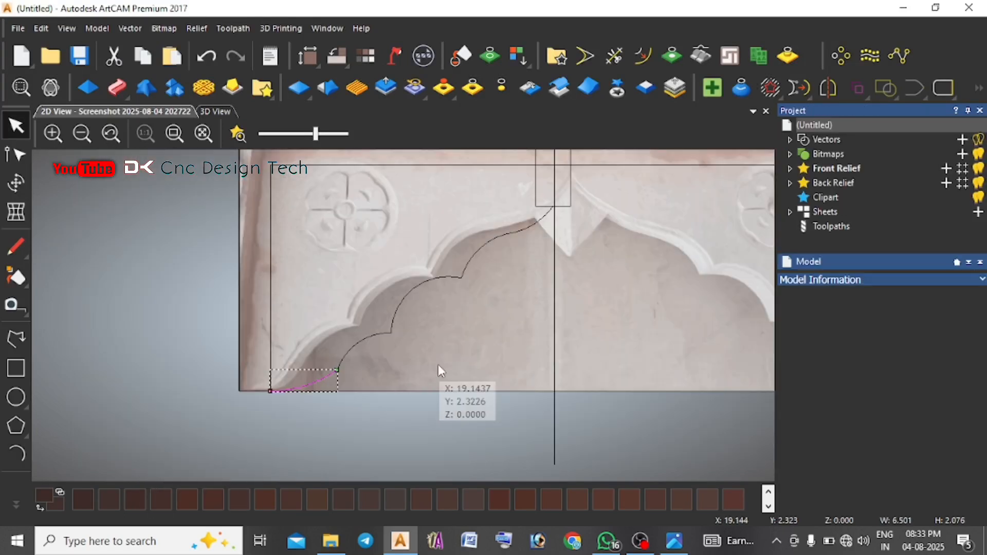
- Delete the guide rectangle at the centre line, keeping the arch arcs and frames
{"action": "scroll", "coordinate": [516, 235], "scroll_direction": "down", "scroll_amount": 2}
{"action": "scroll", "coordinate": [516, 235], "scroll_direction": "up", "scroll_amount": 3}
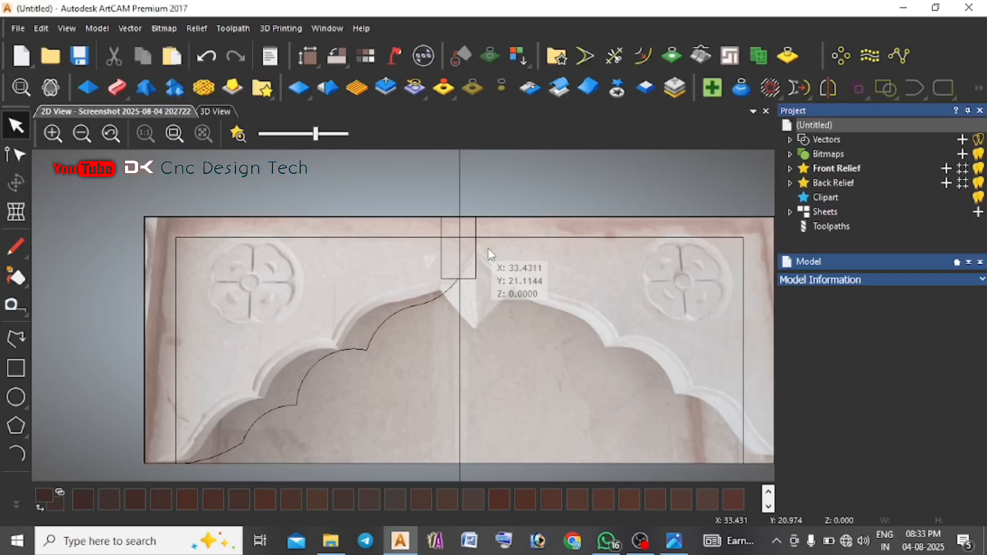
{"action": "left_click", "coordinate": [470, 279]}
{"action": "left_click", "coordinate": [113, 57]}
- Extend the arch's upper end with a slightly curved arc about 1.64 inches wide and high, rising up-right across the centre line
{"action": "left_click", "coordinate": [16, 454]}
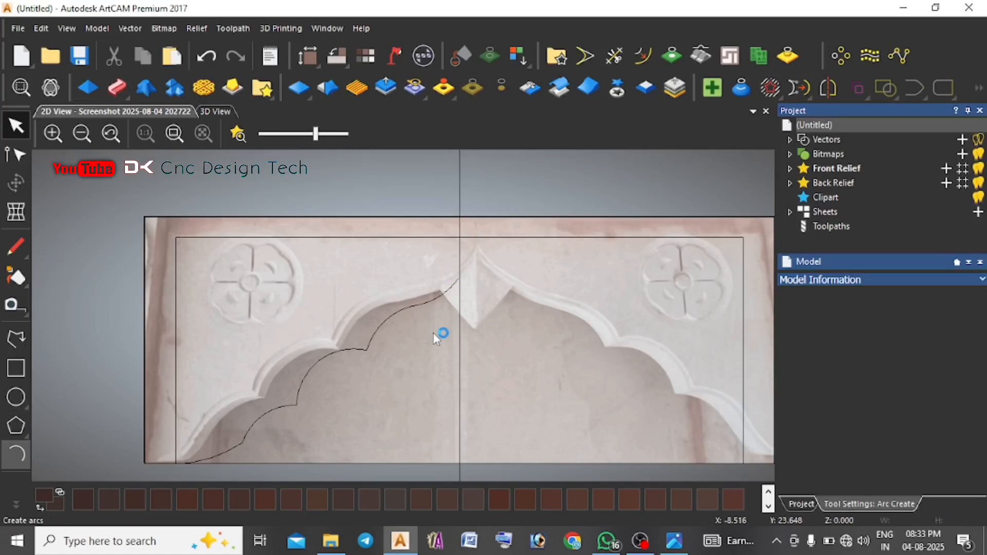
{"action": "scroll", "coordinate": [441, 329], "scroll_direction": "up", "scroll_amount": 3}
{"action": "scroll", "coordinate": [418, 305], "scroll_direction": "up", "scroll_amount": 4}
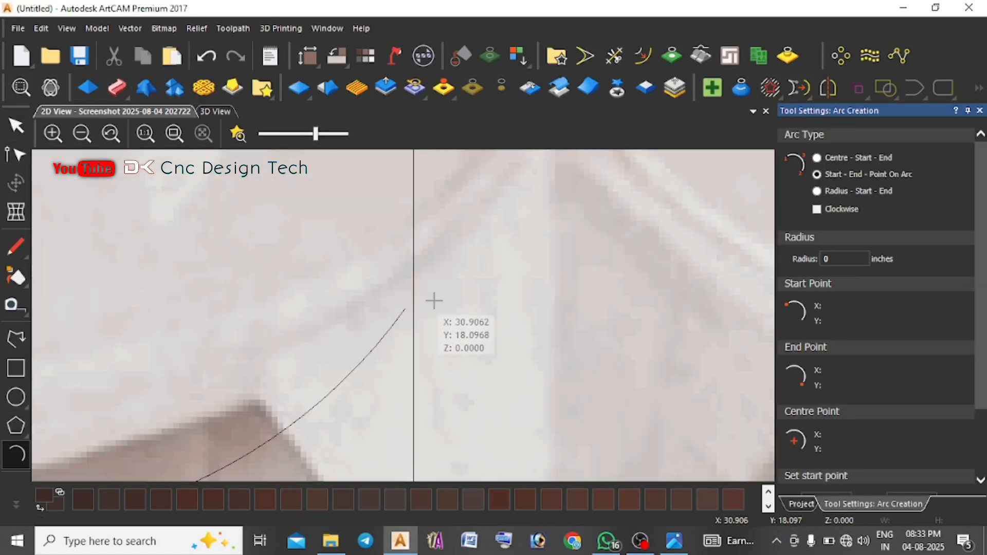
{"action": "left_click", "coordinate": [381, 322]}
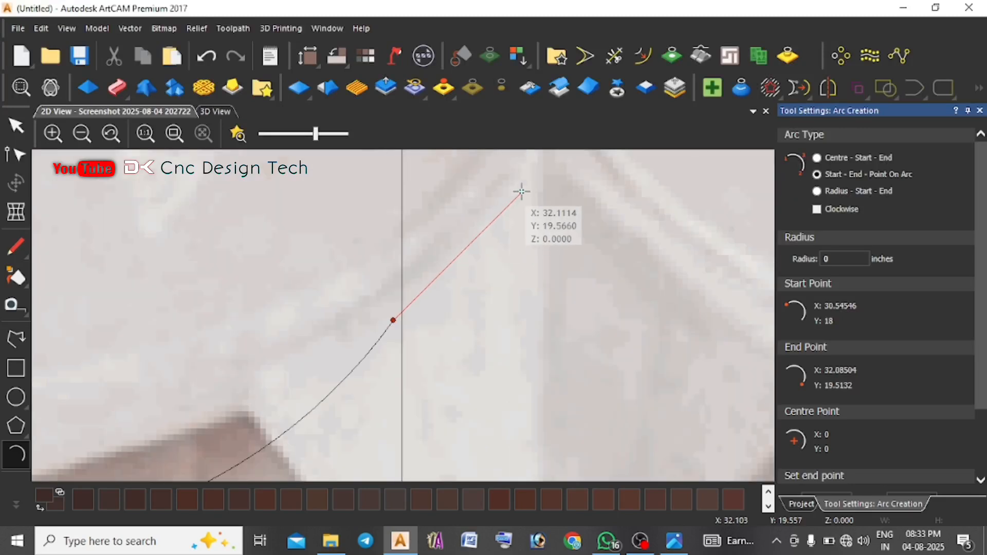
{"action": "left_click", "coordinate": [526, 188]}
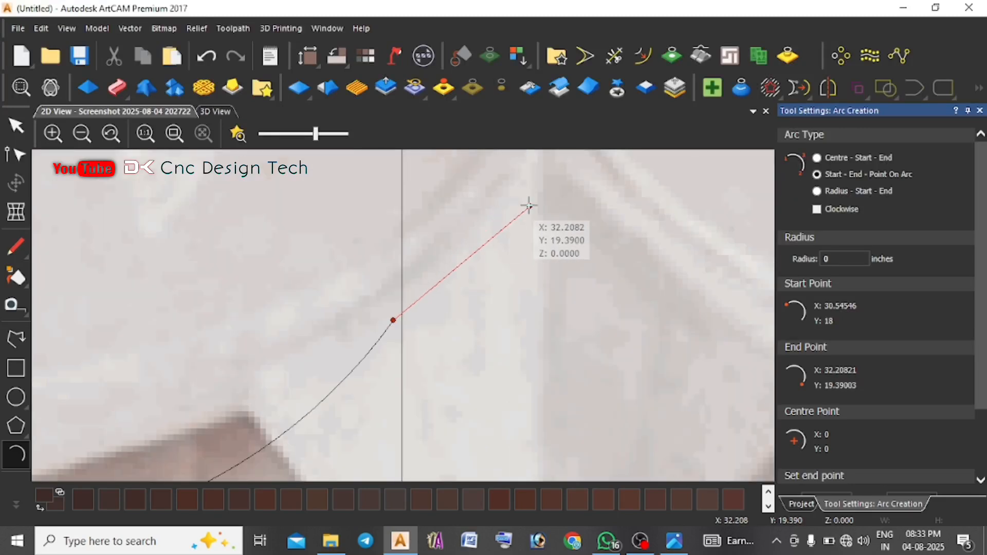
{"action": "left_click", "coordinate": [497, 215]}
{"action": "key", "text": "Escape"}
{"action": "scroll", "coordinate": [467, 375], "scroll_direction": "down", "scroll_amount": 4}
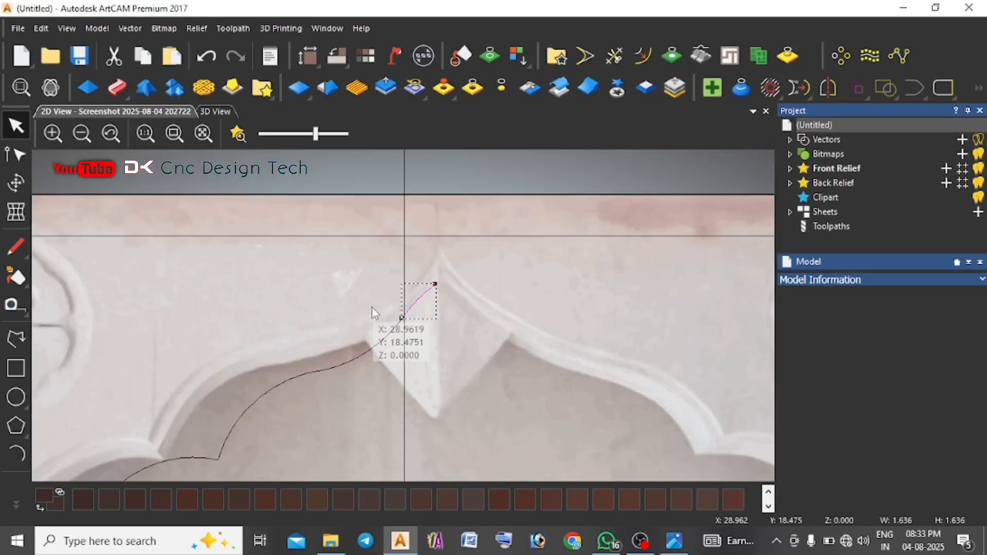
- Select all six arch arcs and join them at coincident ends into a single vector with a 0.025-inch tolerance
{"action": "left_click_drag", "start_coordinate": [374, 307], "coordinate": [277, 404]}
{"action": "scroll", "coordinate": [249, 417], "scroll_direction": "down", "scroll_amount": 3}
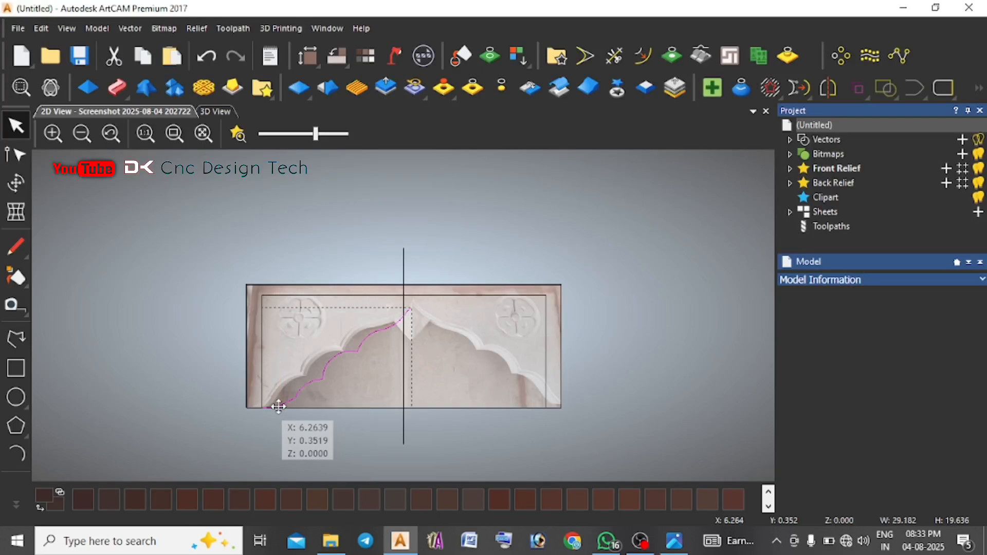
{"action": "key", "text": "j"}
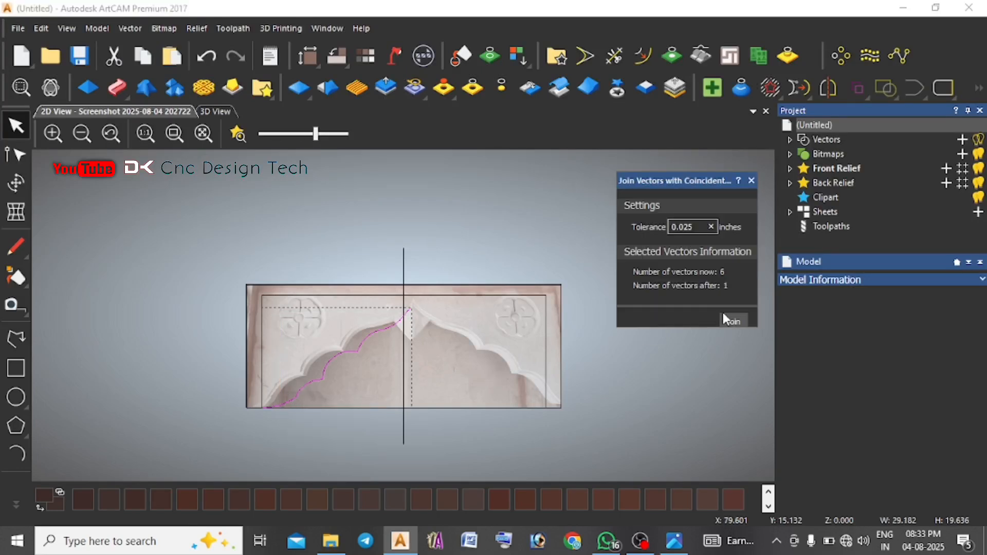
{"action": "left_click", "coordinate": [752, 180]}
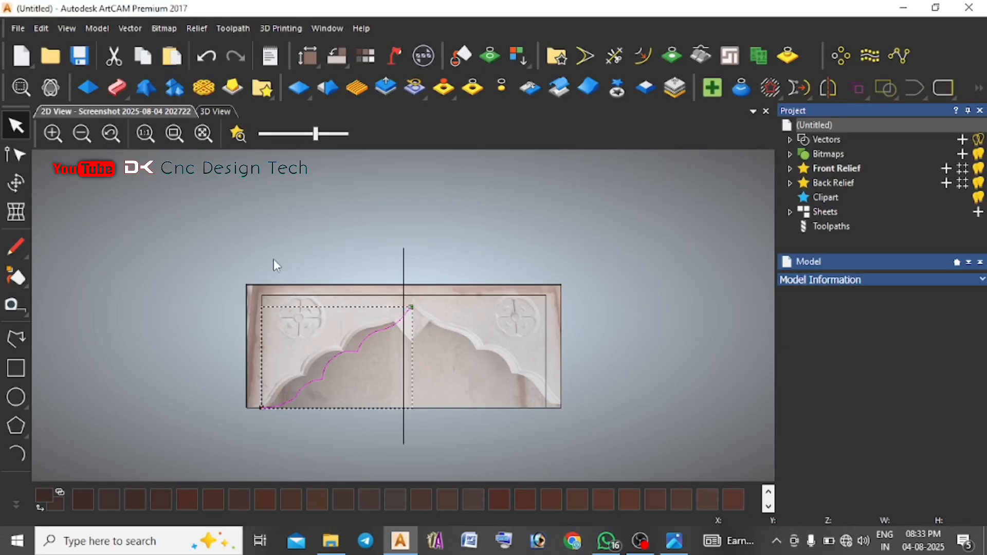
- Display the model in 3D and smooth the half-arch node where the bottom arc meets the first scallop
{"action": "left_click", "coordinate": [218, 117]}
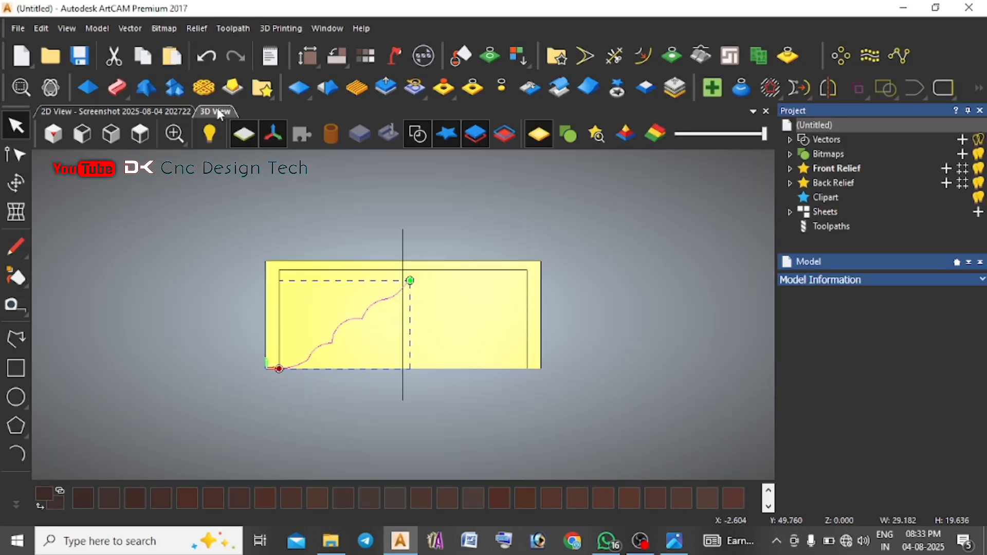
{"action": "double_click", "coordinate": [323, 345]}
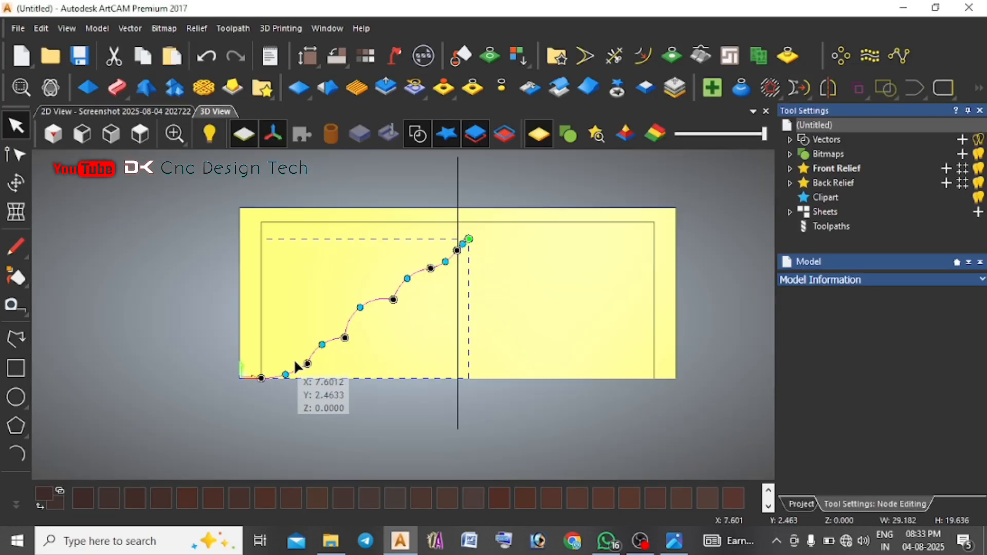
{"action": "scroll", "coordinate": [298, 362], "scroll_direction": "up", "scroll_amount": 3}
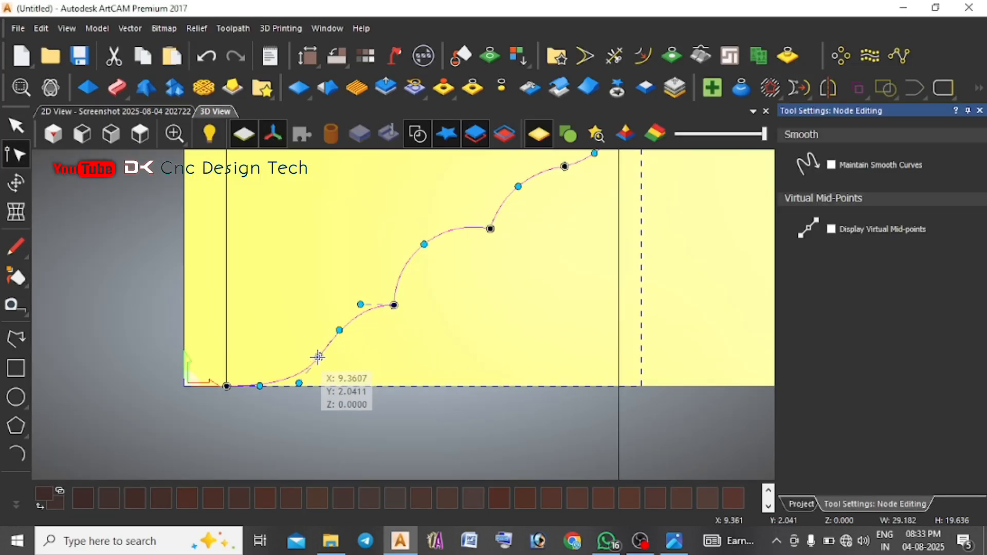
{"action": "key", "text": "i"}
- Smooth the half-arch nodes at the third scallop's upper end and at the centre line, and finish node editing
{"action": "scroll", "coordinate": [487, 239], "scroll_direction": "down", "scroll_amount": 2}
{"action": "scroll", "coordinate": [523, 228], "scroll_direction": "up", "scroll_amount": 2}
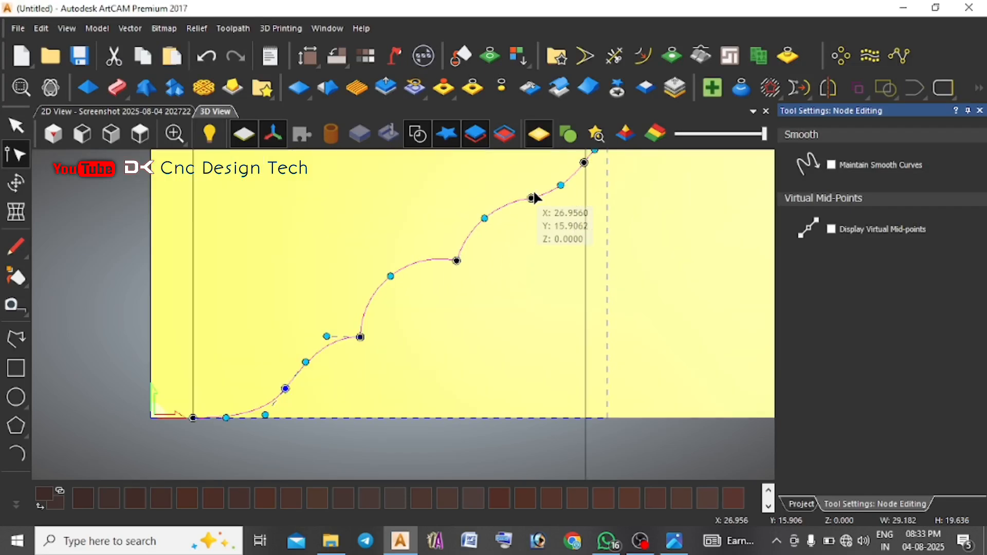
{"action": "key", "text": "i"}
{"action": "scroll", "coordinate": [566, 225], "scroll_direction": "down", "scroll_amount": 1}
{"action": "scroll", "coordinate": [510, 260], "scroll_direction": "up", "scroll_amount": 2}
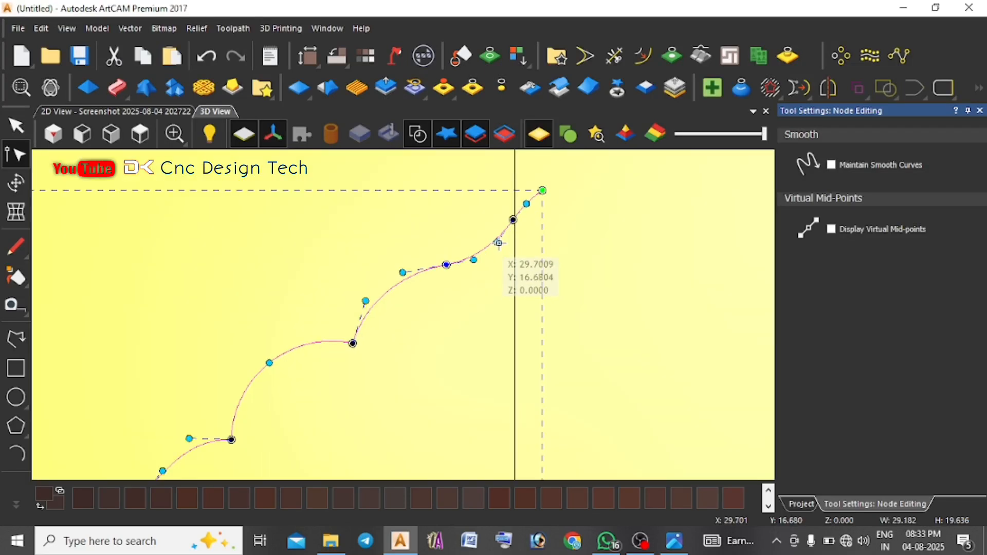
{"action": "key", "text": "i"}
{"action": "scroll", "coordinate": [509, 248], "scroll_direction": "up", "scroll_amount": 2}
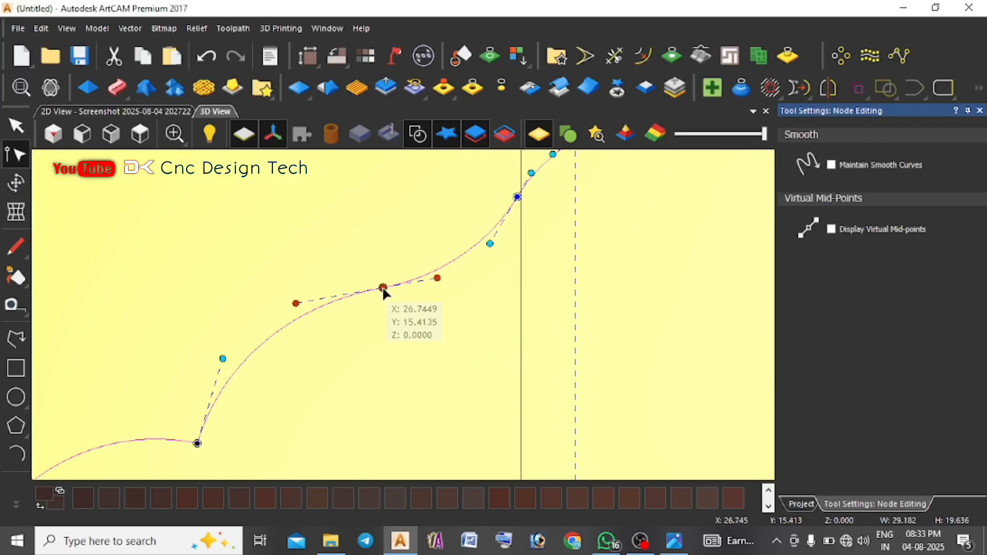
{"action": "left_click_drag", "start_coordinate": [384, 290], "coordinate": [432, 278]}
{"action": "scroll", "coordinate": [435, 323], "scroll_direction": "down", "scroll_amount": 4}
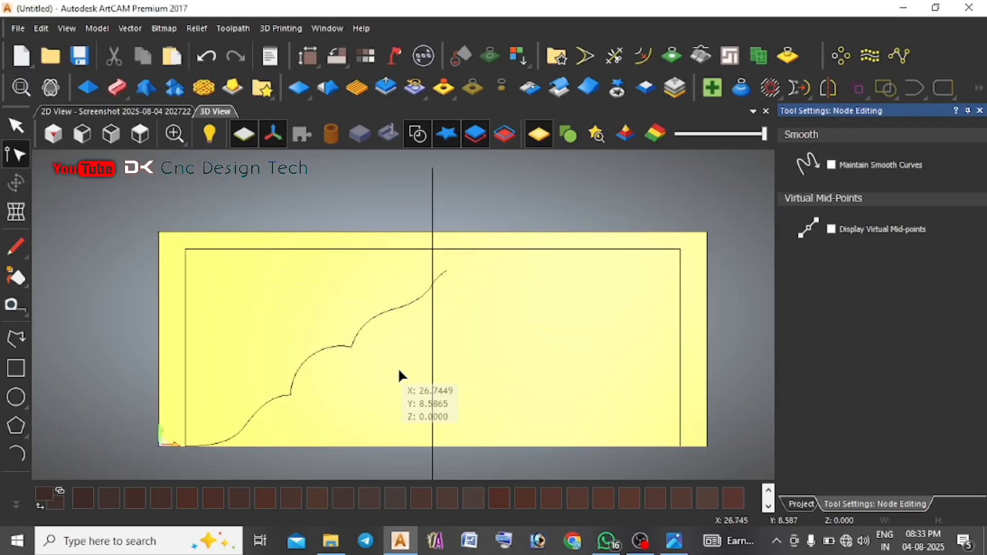
{"action": "left_click", "coordinate": [17, 127]}
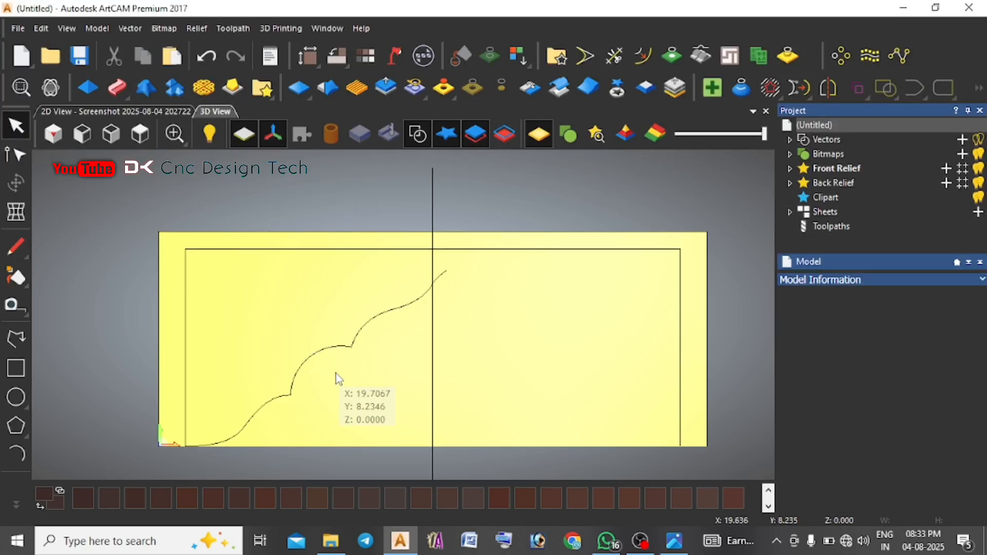
- Offset the half-arch outwards/right by 1 inch with sharp corners, and trim both curves where they pass the centre line
{"action": "left_click", "coordinate": [311, 373]}
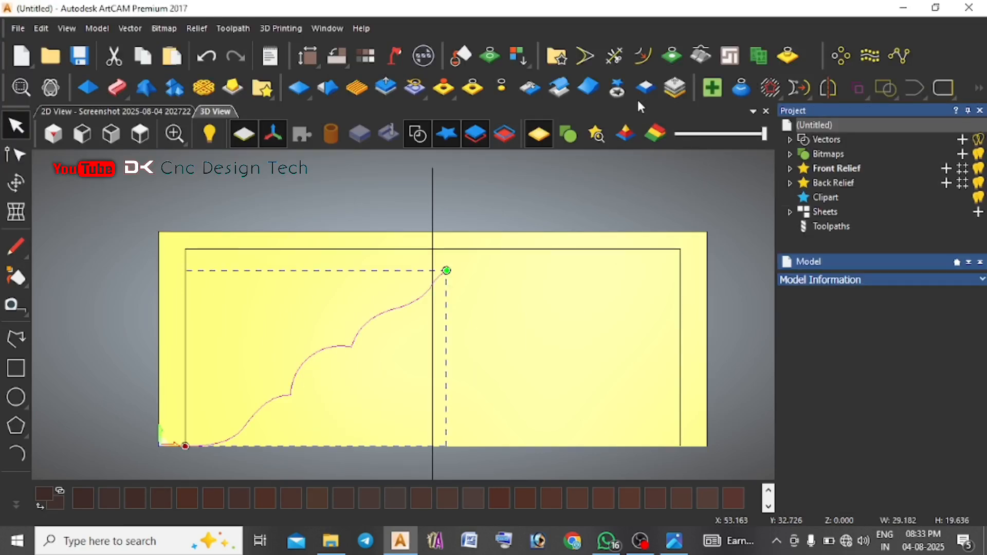
{"action": "left_click", "coordinate": [644, 57]}
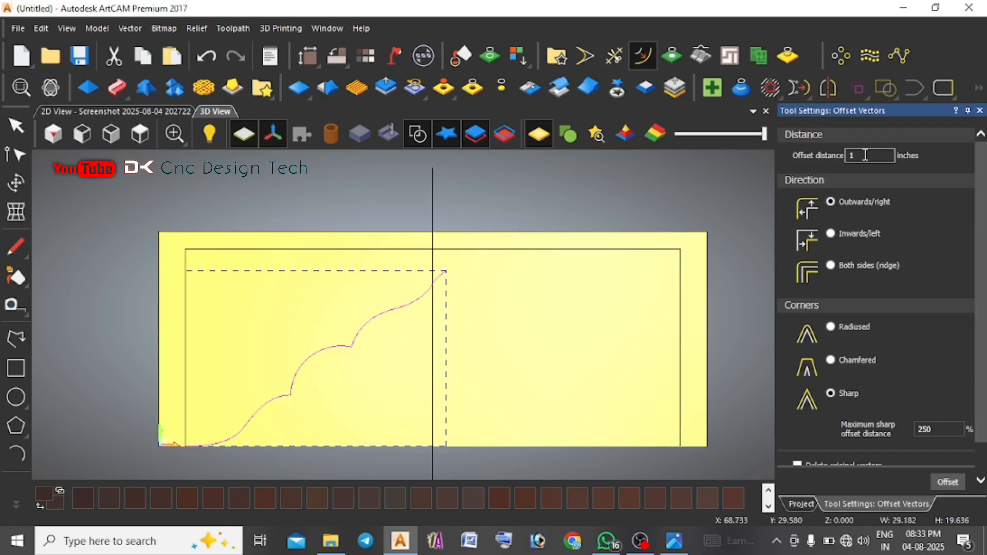
{"action": "left_click", "coordinate": [953, 483]}
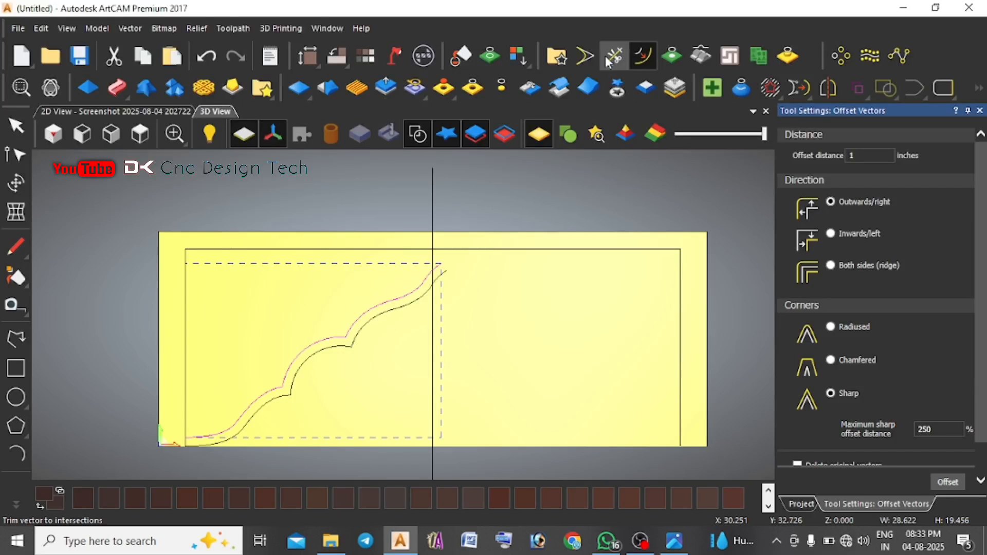
{"action": "scroll", "coordinate": [476, 257], "scroll_direction": "up", "scroll_amount": 3}
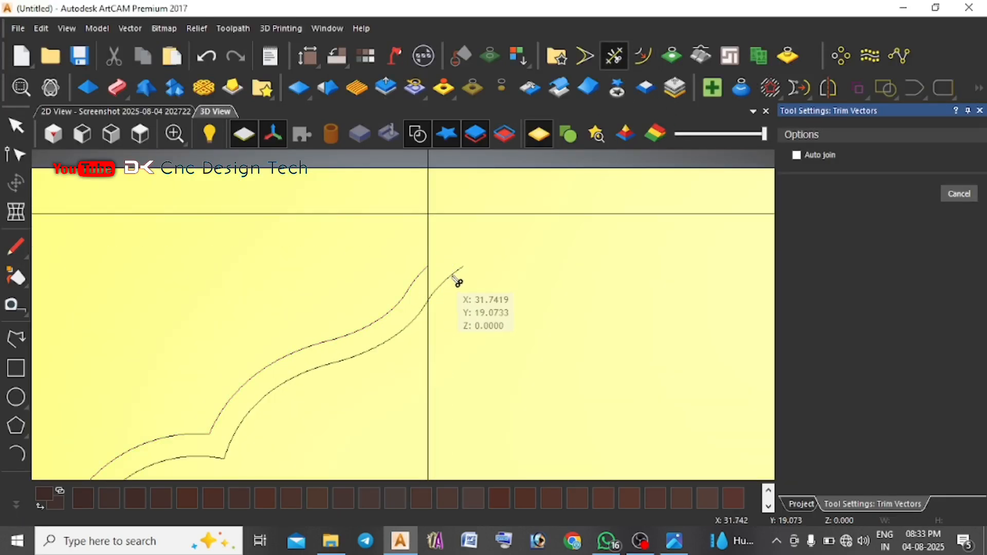
{"action": "scroll", "coordinate": [459, 277], "scroll_direction": "down", "scroll_amount": 3}
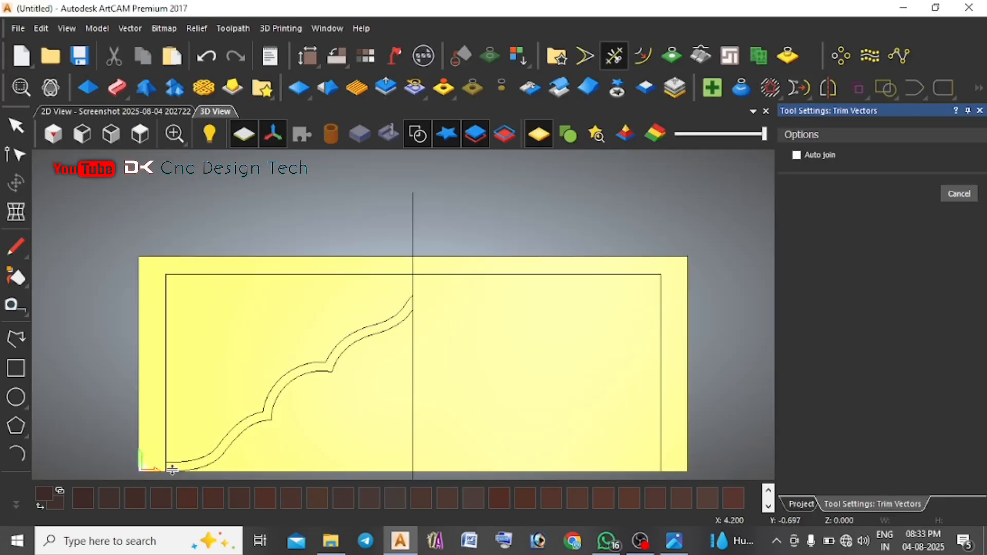
- Mirror both half-arch curves horizontally across the model, copying the originals and joining the mirrored vectors
{"action": "left_click", "coordinate": [20, 129]}
{"action": "left_click_drag", "start_coordinate": [342, 413], "coordinate": [273, 338]}
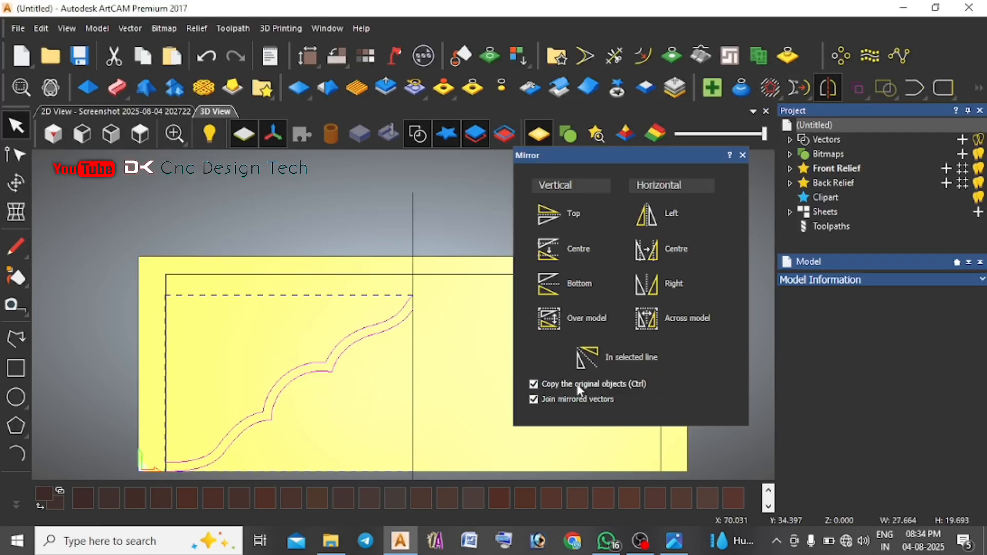
{"action": "left_click", "coordinate": [646, 319]}
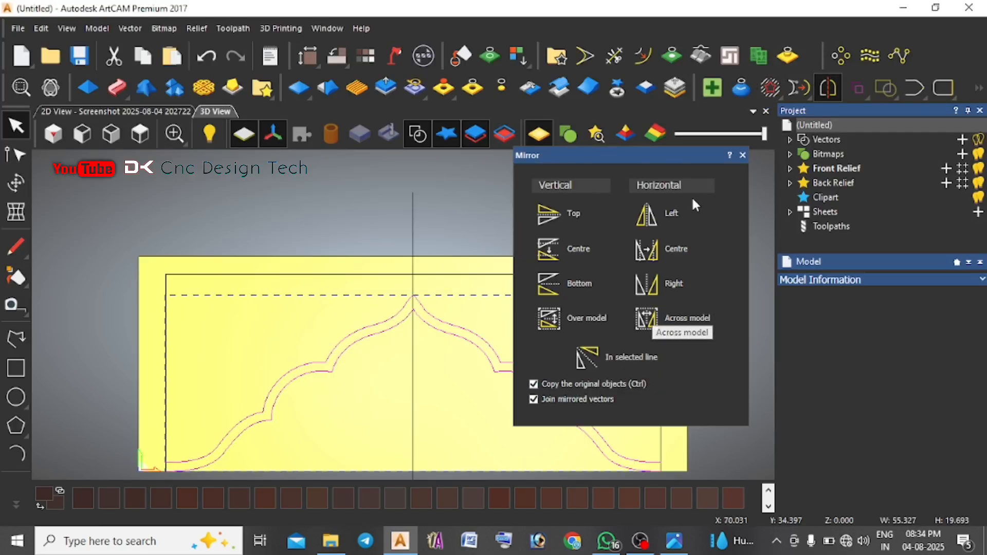
{"action": "left_click", "coordinate": [742, 156]}
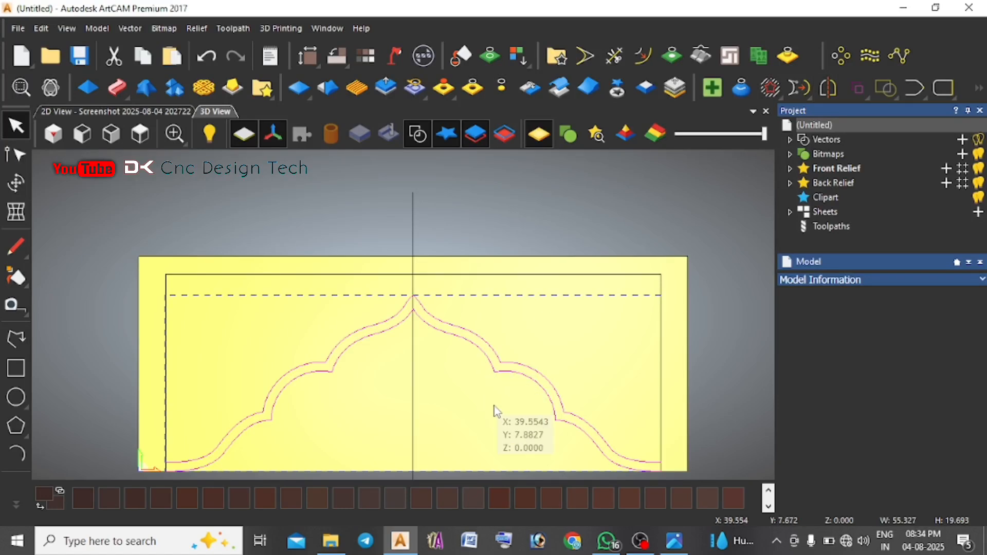
- Join the open ends of the two arch curves with straight lines to form one closed band
{"action": "scroll", "coordinate": [540, 431], "scroll_direction": "down", "scroll_amount": 2}
{"action": "scroll", "coordinate": [575, 410], "scroll_direction": "up", "scroll_amount": 4}
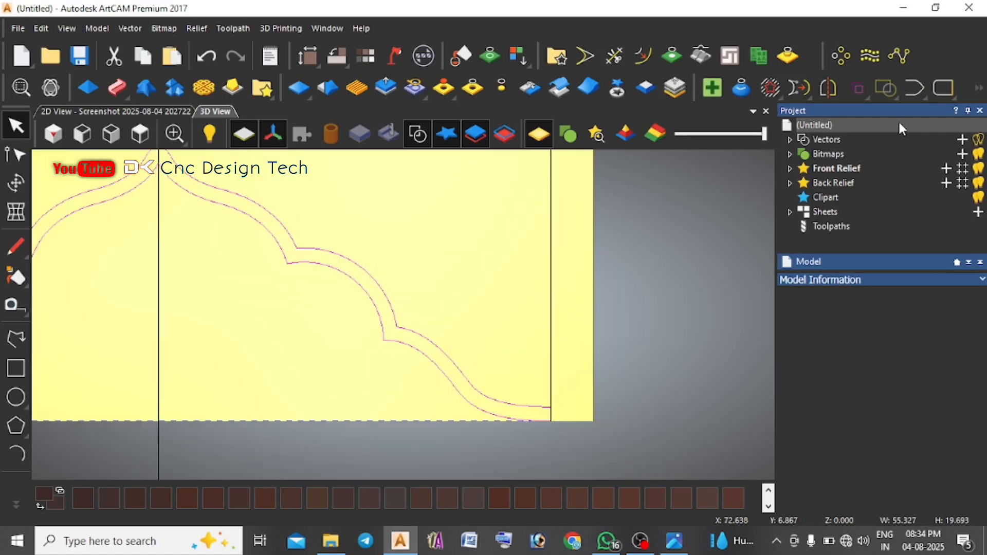
{"action": "scroll", "coordinate": [562, 414], "scroll_direction": "up", "scroll_amount": 2}
{"action": "left_click", "coordinate": [913, 91]}
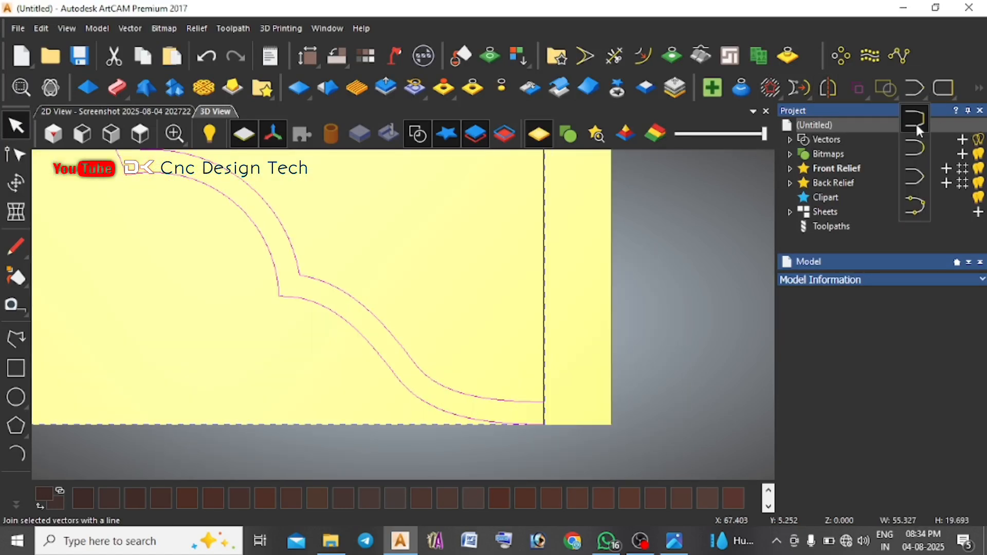
{"action": "left_click", "coordinate": [917, 147]}
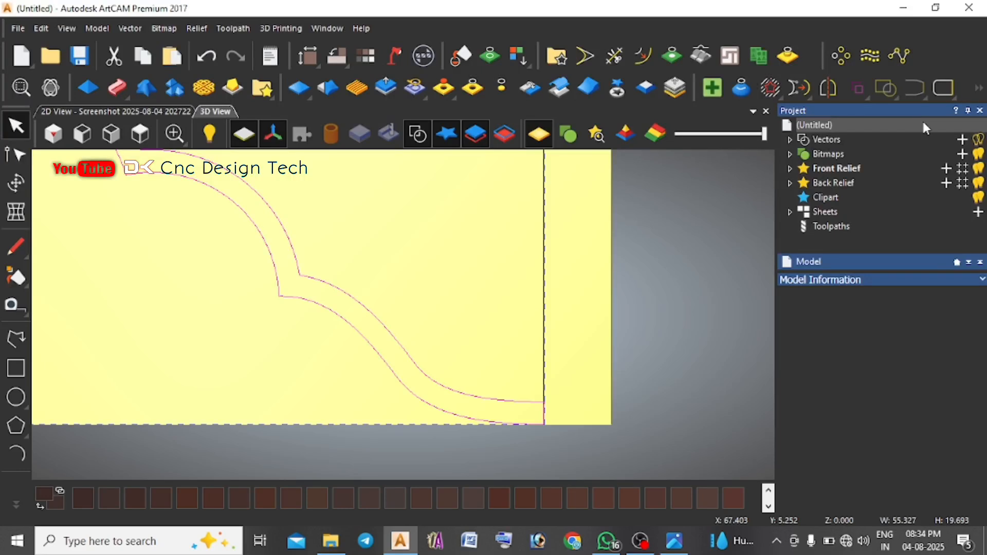
- Extend the arch band's right foot about 1.7 inches past the inner frame, adding a square lower corner at about X 59.96, Y 0
{"action": "left_click", "coordinate": [16, 154]}
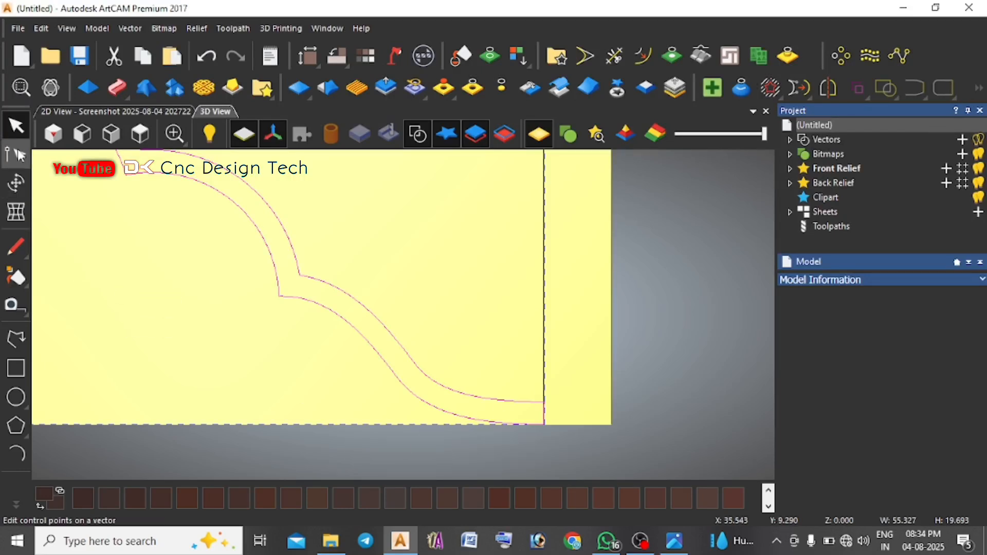
{"action": "scroll", "coordinate": [547, 403], "scroll_direction": "up", "scroll_amount": 2}
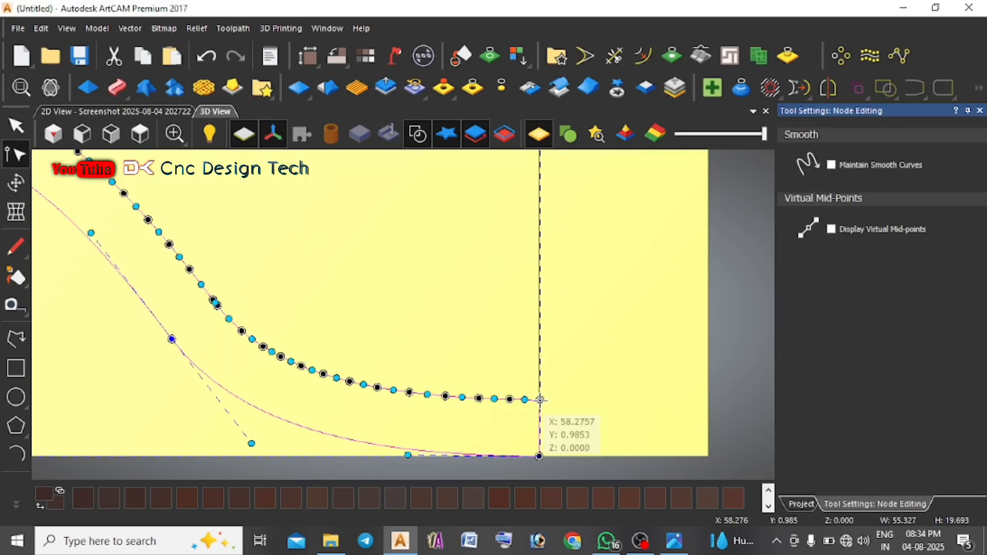
{"action": "left_click_drag", "start_coordinate": [541, 402], "coordinate": [637, 404]}
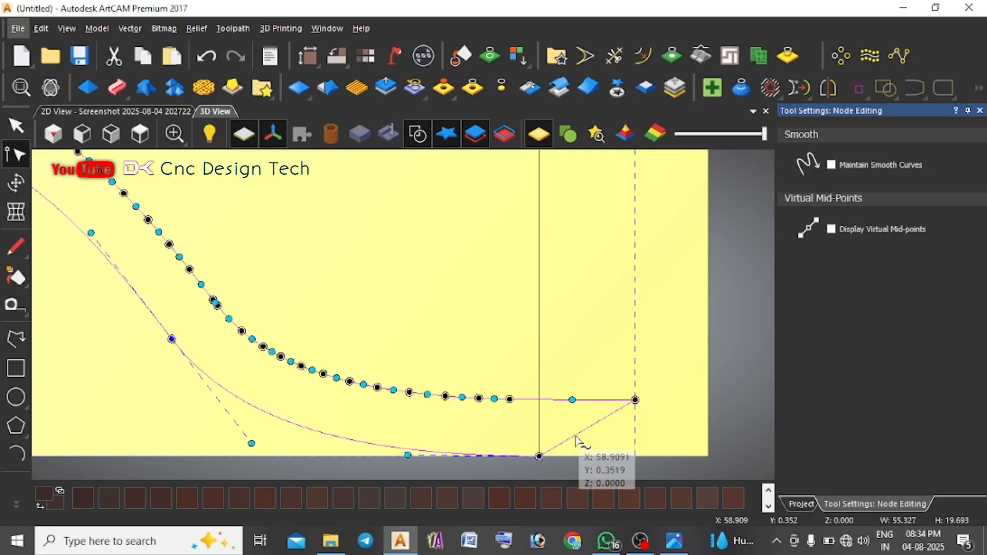
{"action": "key", "text": "m"}
{"action": "key", "text": "Escape"}
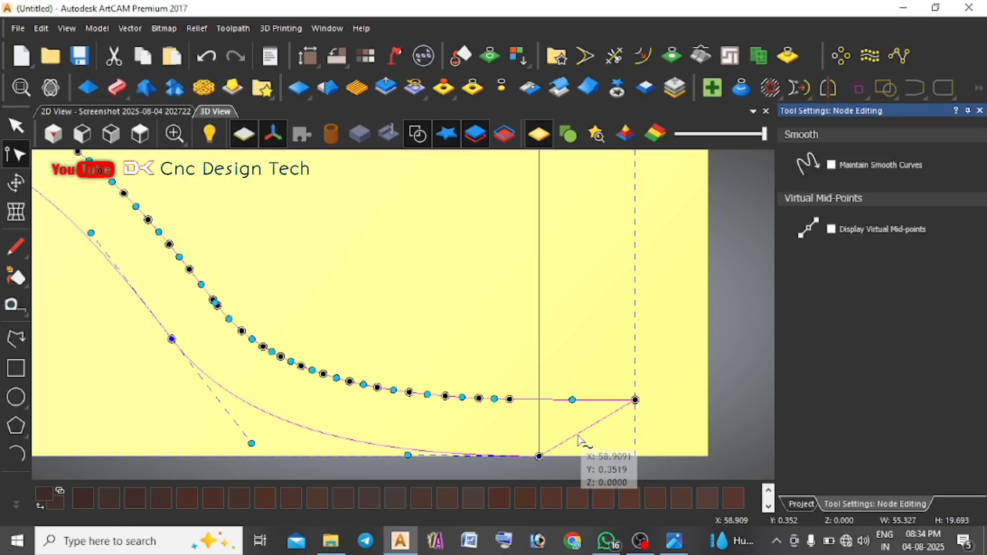
{"action": "left_click_drag", "start_coordinate": [587, 427], "coordinate": [637, 455]}
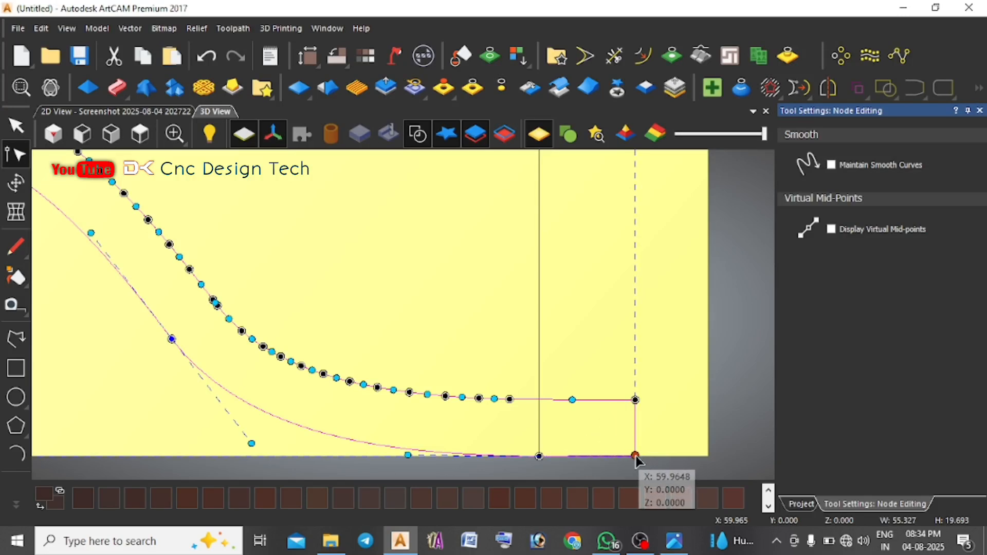
- Extend the arch band's left foot about 1.65 inches past the inner frame with two added corner nodes, the lower on the model's bottom edge
{"action": "scroll", "coordinate": [375, 410], "scroll_direction": "down", "scroll_amount": 4}
{"action": "scroll", "coordinate": [154, 342], "scroll_direction": "up", "scroll_amount": 5}
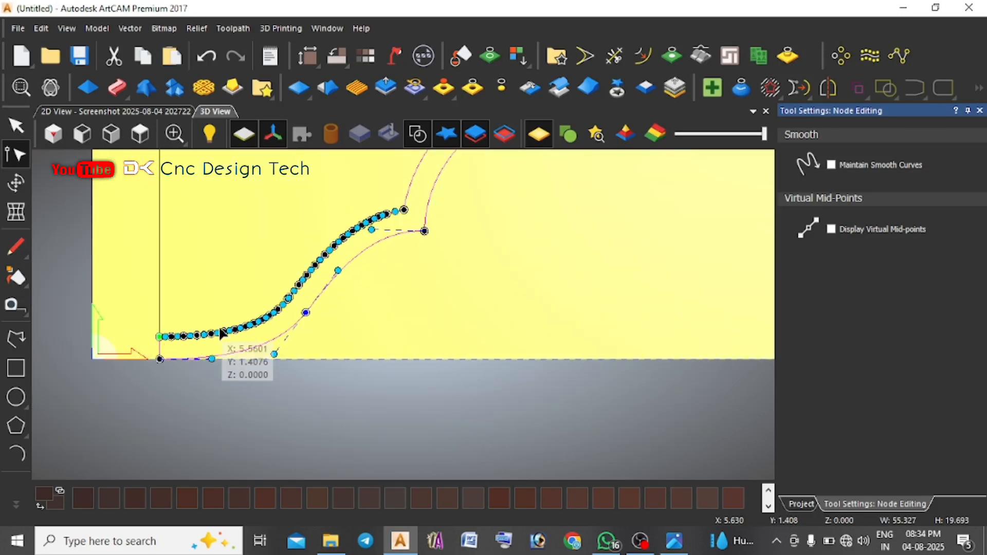
{"action": "scroll", "coordinate": [165, 342], "scroll_direction": "up", "scroll_amount": 2}
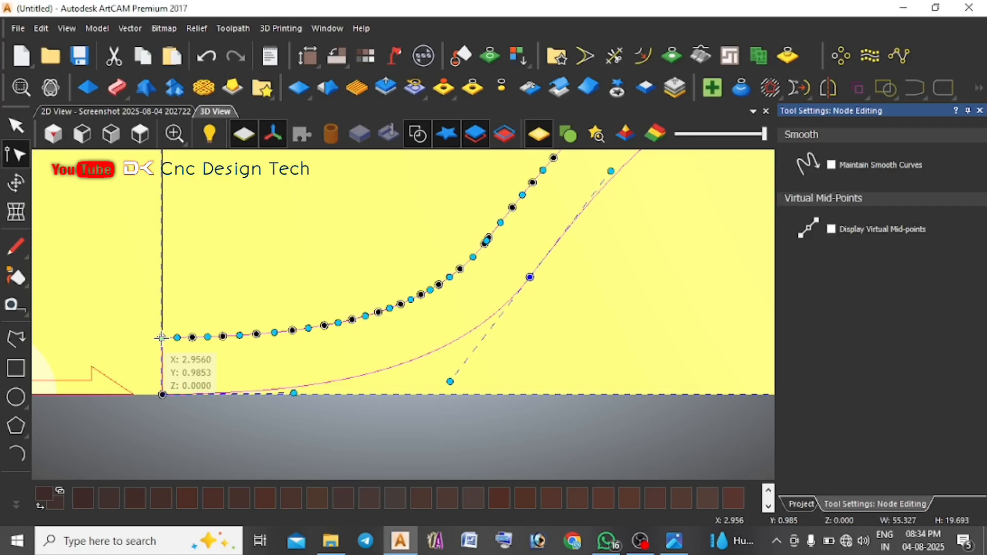
{"action": "left_click", "coordinate": [164, 366]}
{"action": "left_click", "coordinate": [191, 337]}
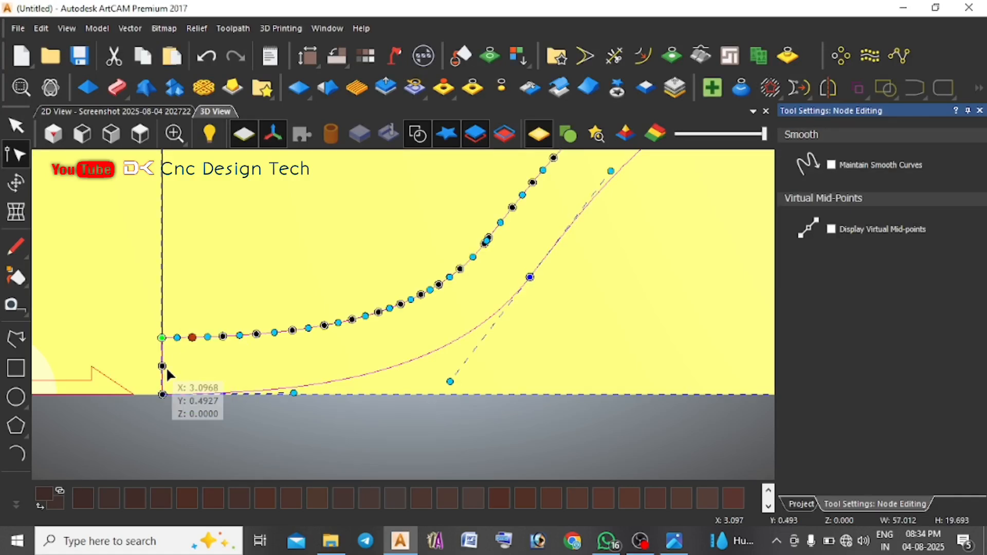
{"action": "left_click_drag", "start_coordinate": [162, 366], "coordinate": [69, 344]}
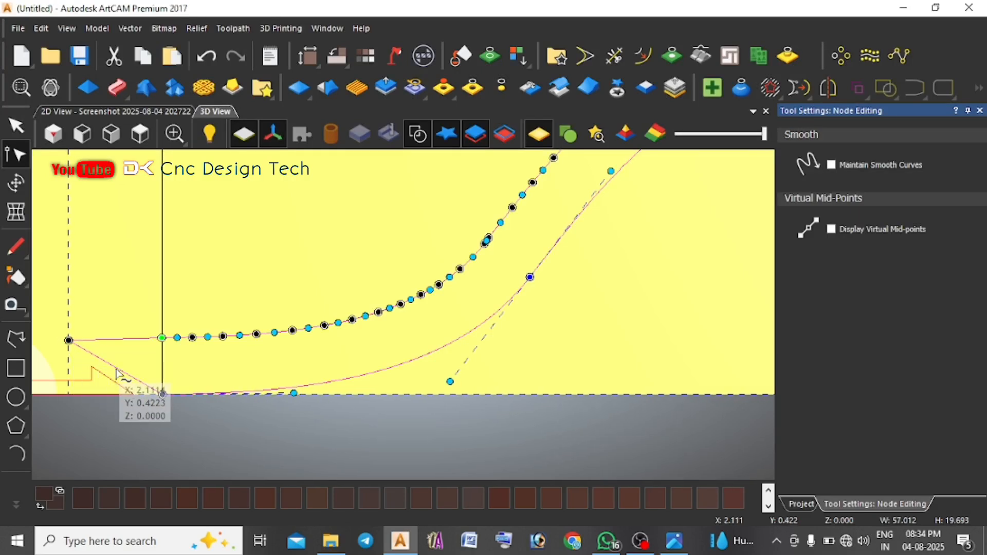
{"action": "left_click_drag", "start_coordinate": [115, 367], "coordinate": [69, 396]}
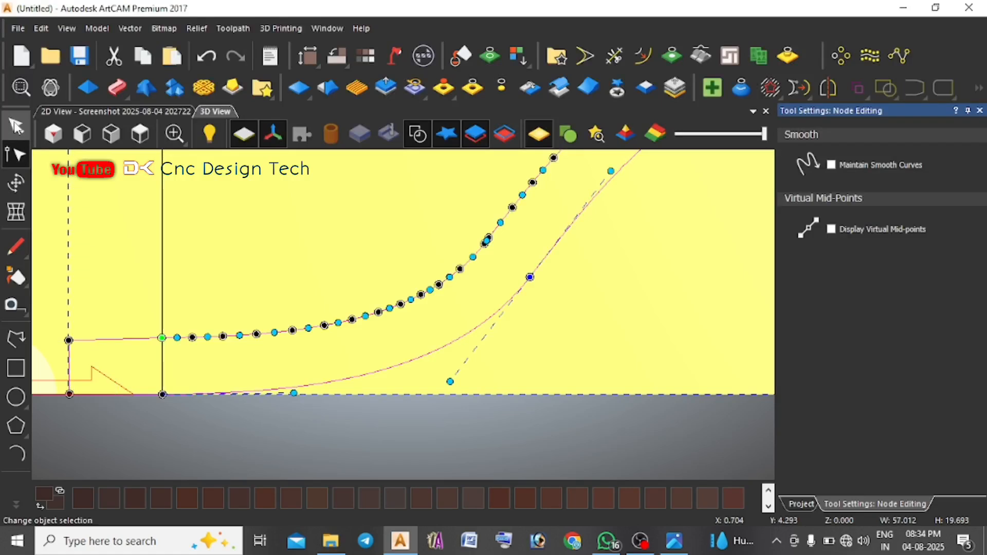
{"action": "left_click", "coordinate": [16, 126]}
- Cut the vertical centre line out of the drawing, keeping the arch band and frames
{"action": "scroll", "coordinate": [488, 319], "scroll_direction": "down", "scroll_amount": 5}
{"action": "scroll", "coordinate": [487, 320], "scroll_direction": "down", "scroll_amount": 3}
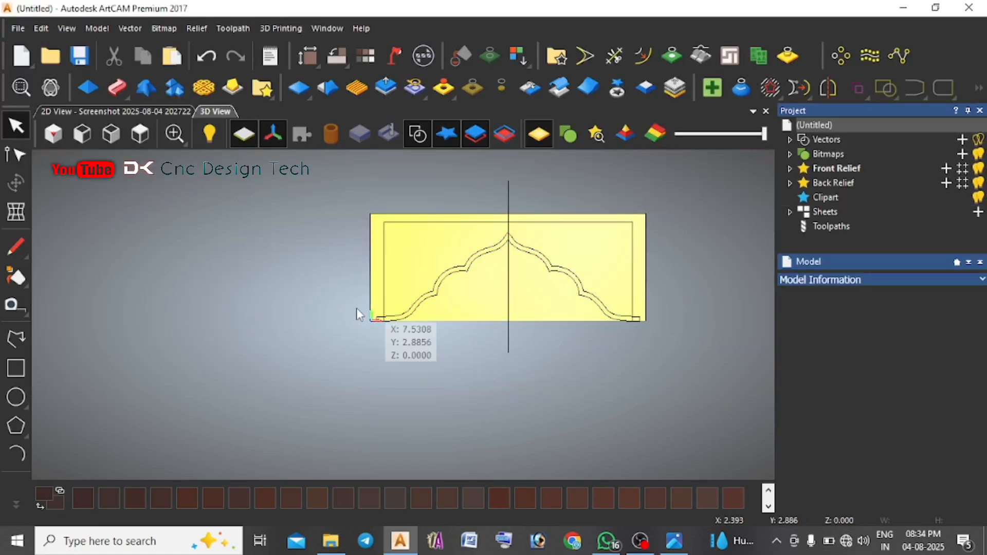
{"action": "scroll", "coordinate": [591, 246], "scroll_direction": "up", "scroll_amount": 2}
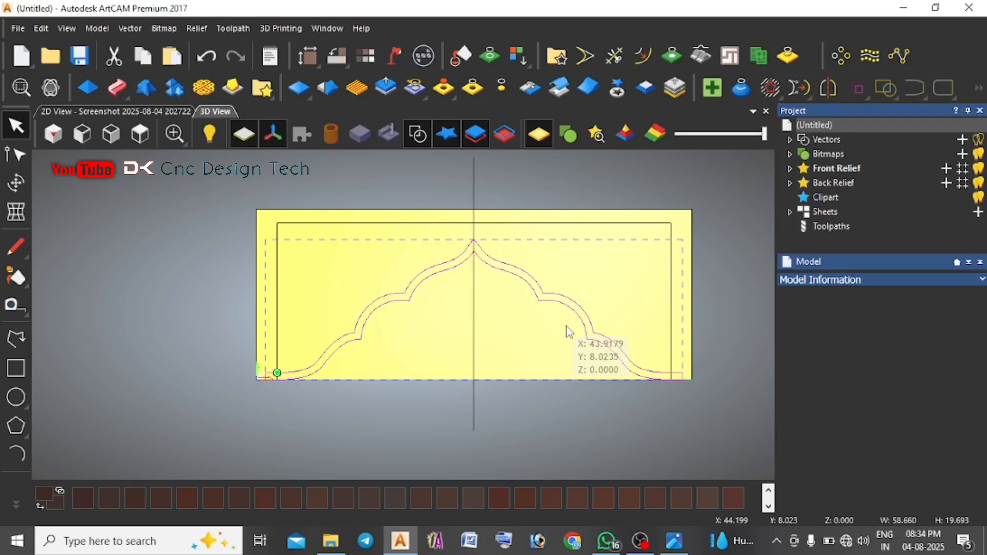
{"action": "left_click", "coordinate": [474, 360]}
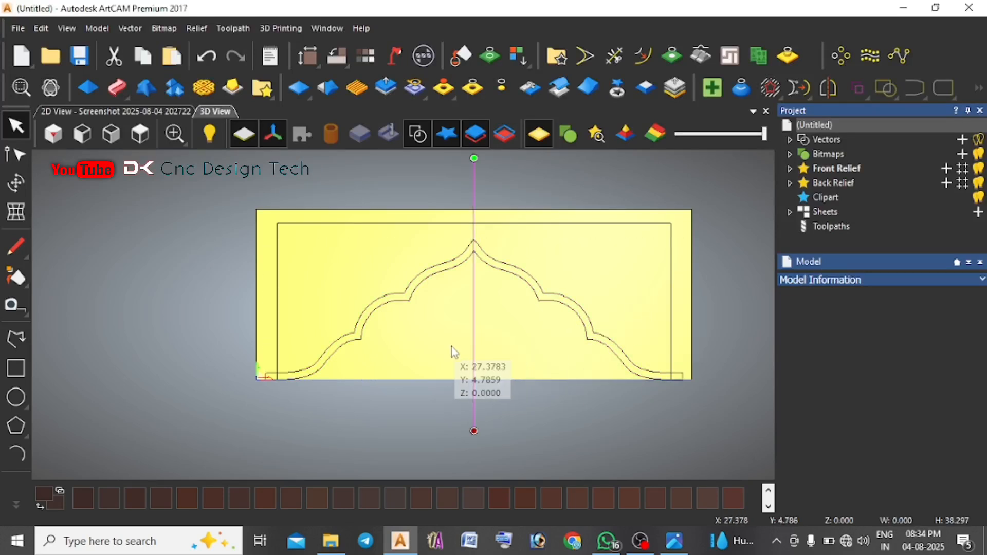
{"action": "left_click", "coordinate": [114, 55]}
- Select the closed arch band vector and make the front relief's existing layer active
{"action": "left_click", "coordinate": [564, 305]}
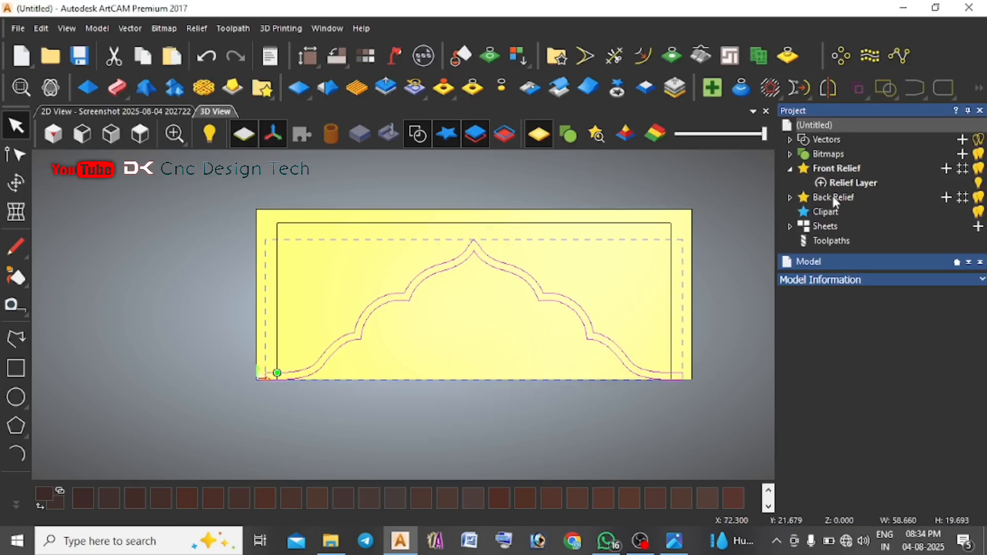
{"action": "left_click", "coordinate": [851, 185]}
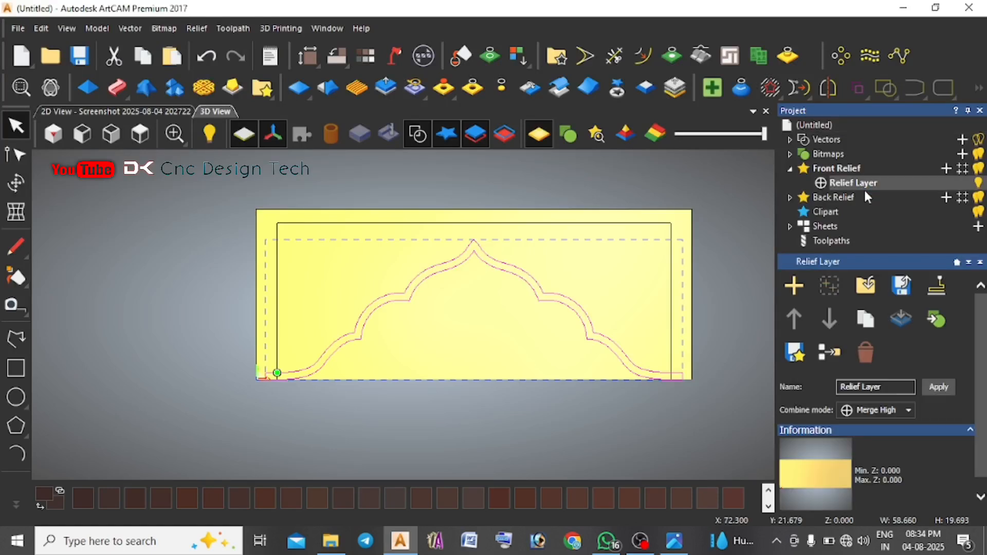
{"action": "left_click", "coordinate": [104, 90]}
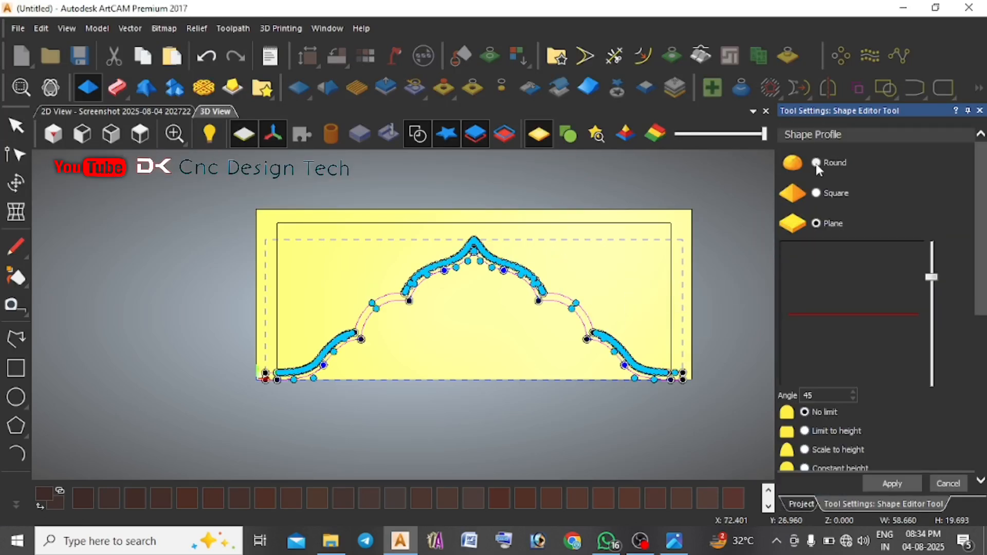
{"action": "scroll", "coordinate": [577, 307], "scroll_direction": "up", "scroll_amount": 5}
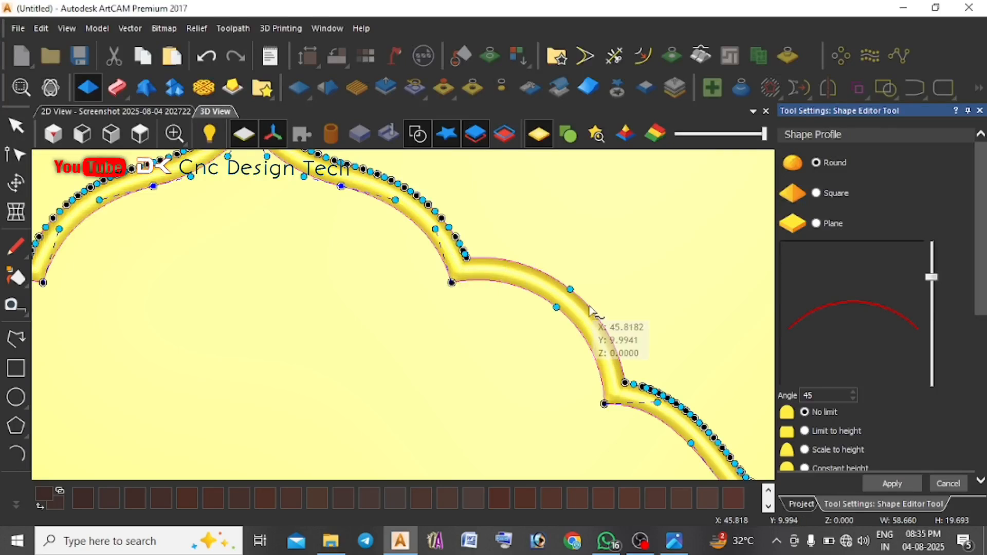
{"action": "scroll", "coordinate": [590, 309], "scroll_direction": "down", "scroll_amount": 2}
{"action": "scroll", "coordinate": [829, 381], "scroll_direction": "down", "scroll_amount": 5}
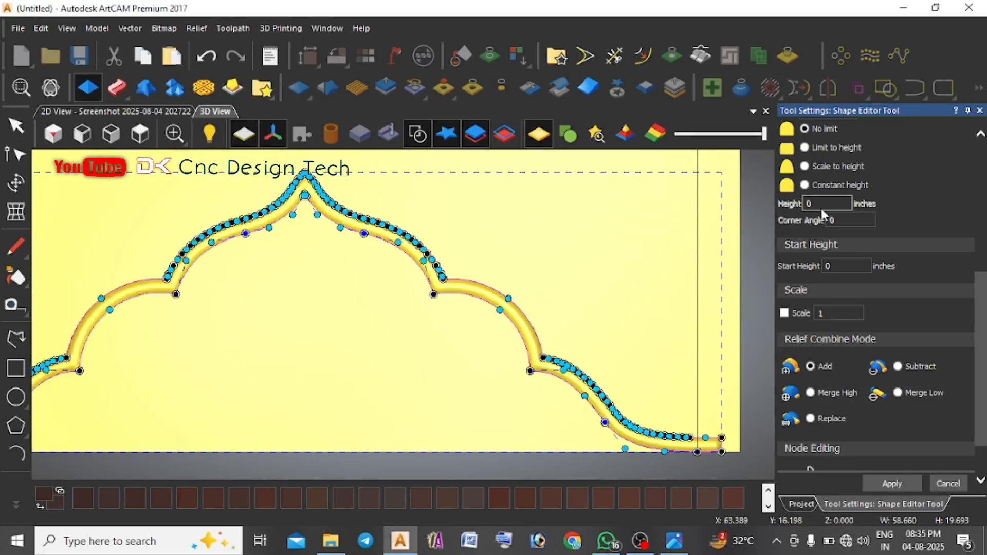
{"action": "key", "text": "Escape"}
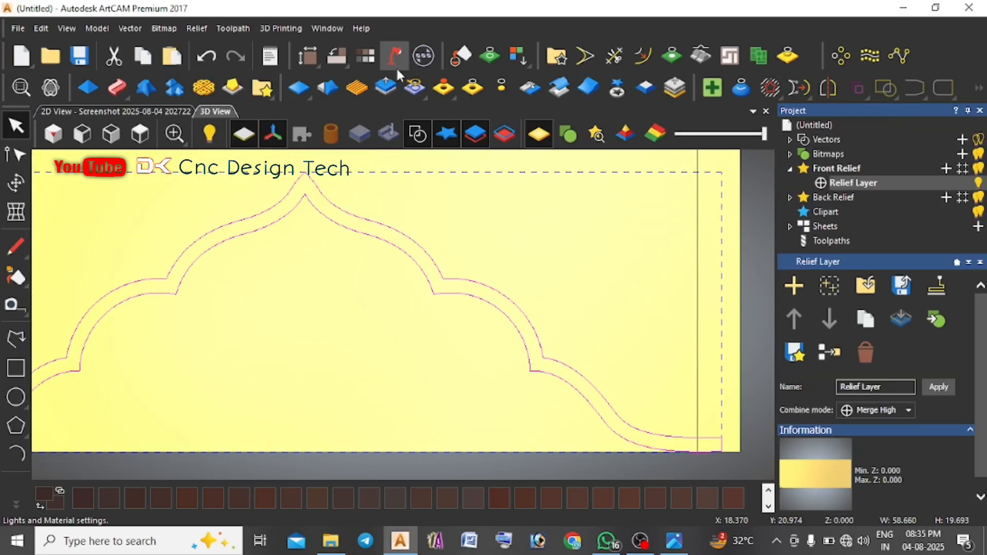
- Change the model size units from inches to mm, keeping the selected-vectors sizing method
{"action": "left_click", "coordinate": [307, 55]}
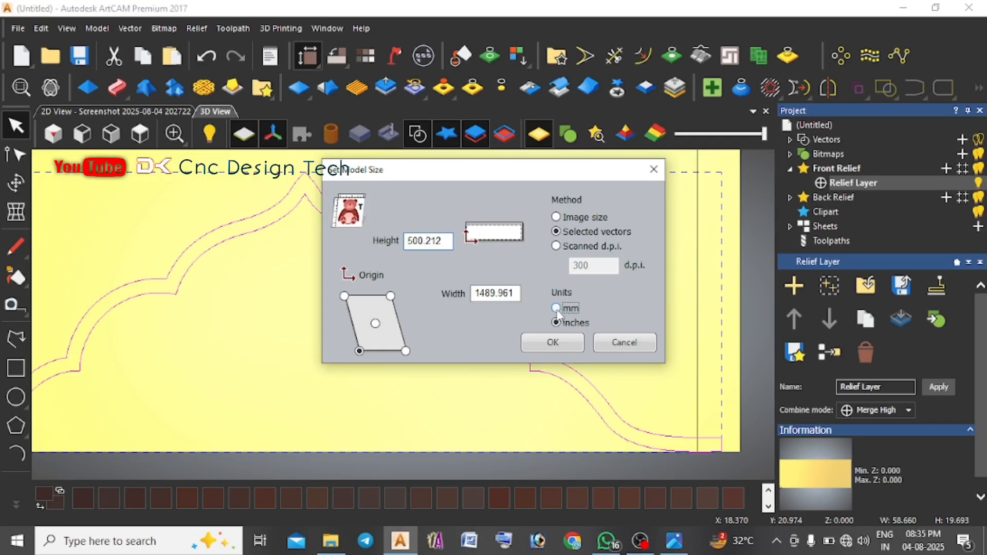
{"action": "left_click", "coordinate": [549, 347]}
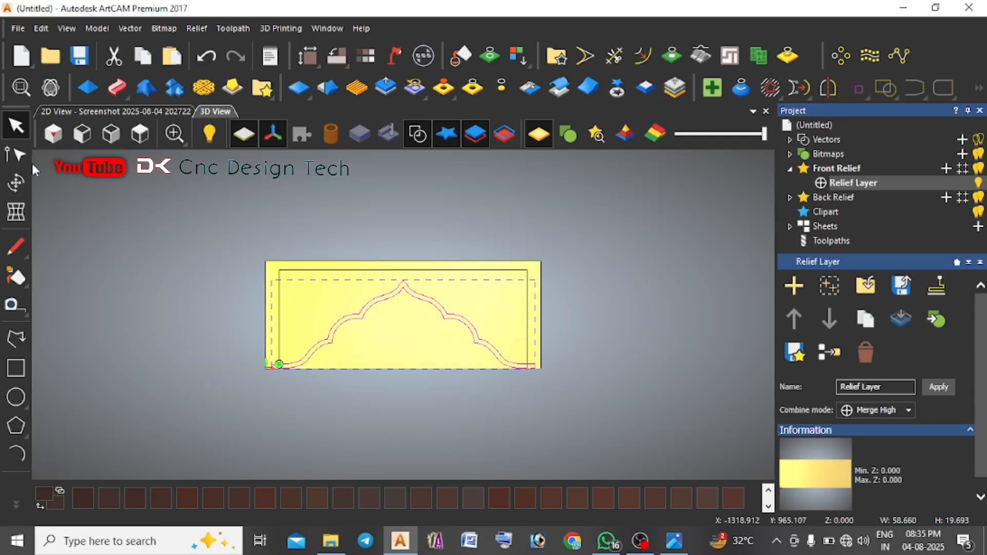
- Give the arch band a round shape profile with a constant height of 12 mm
{"action": "left_click", "coordinate": [94, 90]}
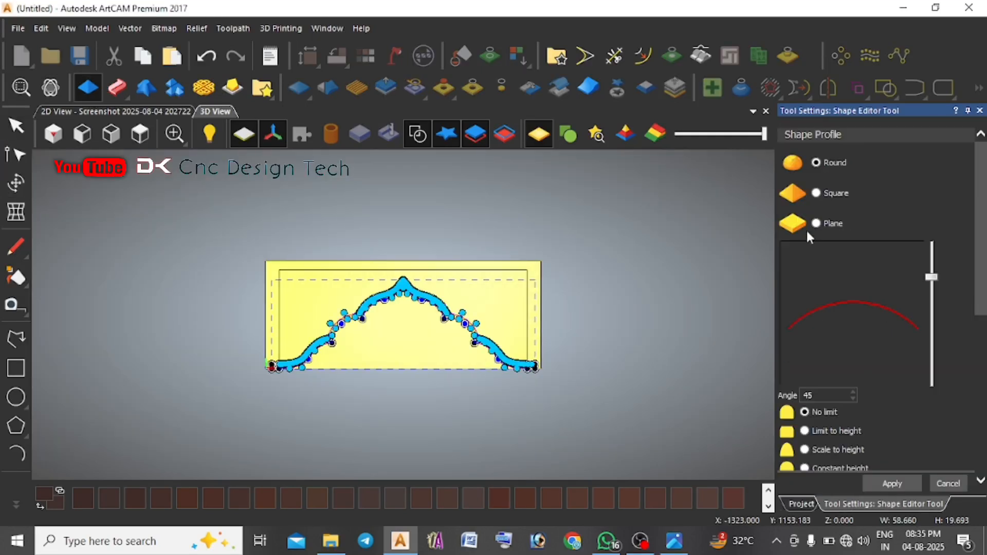
{"action": "left_click_drag", "start_coordinate": [981, 276], "coordinate": [984, 351]}
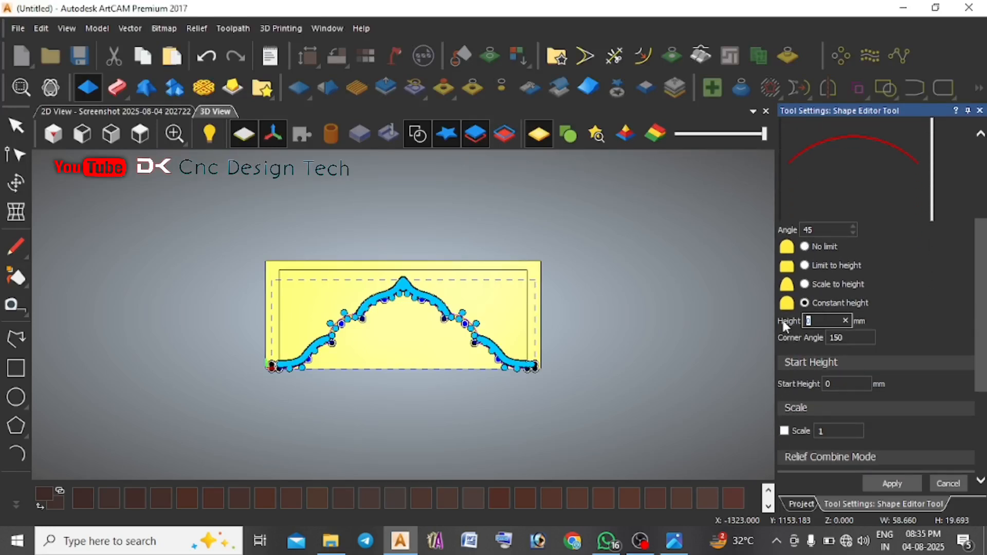
{"action": "type", "text": "12"}
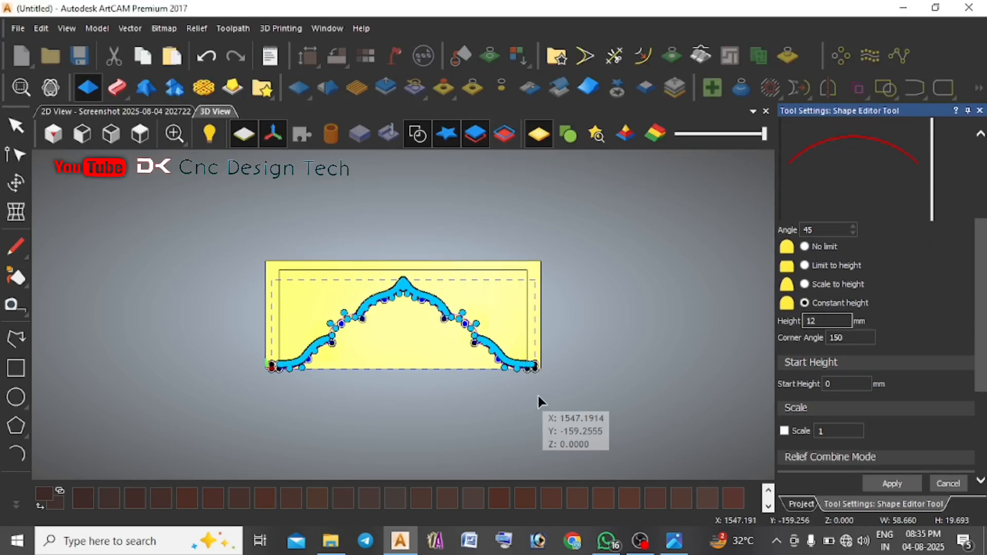
{"action": "scroll", "coordinate": [537, 392], "scroll_direction": "up", "scroll_amount": 3}
{"action": "scroll", "coordinate": [539, 335], "scroll_direction": "up", "scroll_amount": 3}
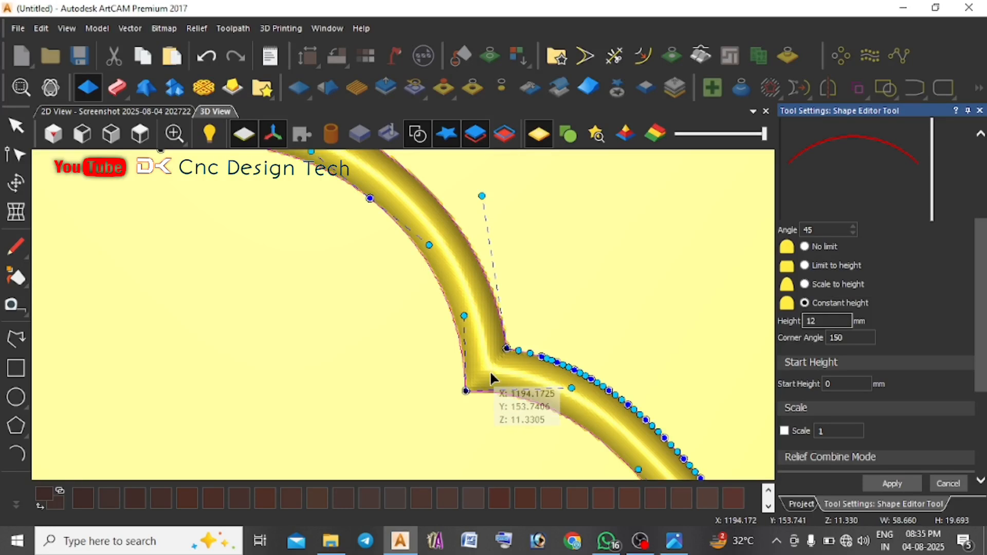
{"action": "scroll", "coordinate": [583, 381], "scroll_direction": "down", "scroll_amount": 2}
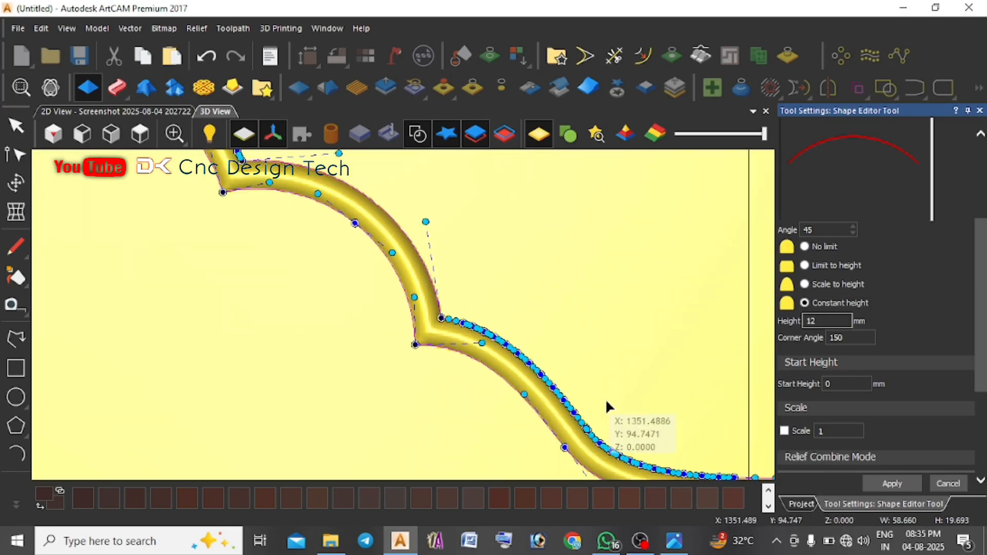
{"action": "scroll", "coordinate": [606, 403], "scroll_direction": "down", "scroll_amount": 2}
- Try the scale-to-height limit on the arch band's corner, then return the shape to constant height
{"action": "left_click", "coordinate": [804, 284]}
{"action": "scroll", "coordinate": [425, 342], "scroll_direction": "up", "scroll_amount": 3}
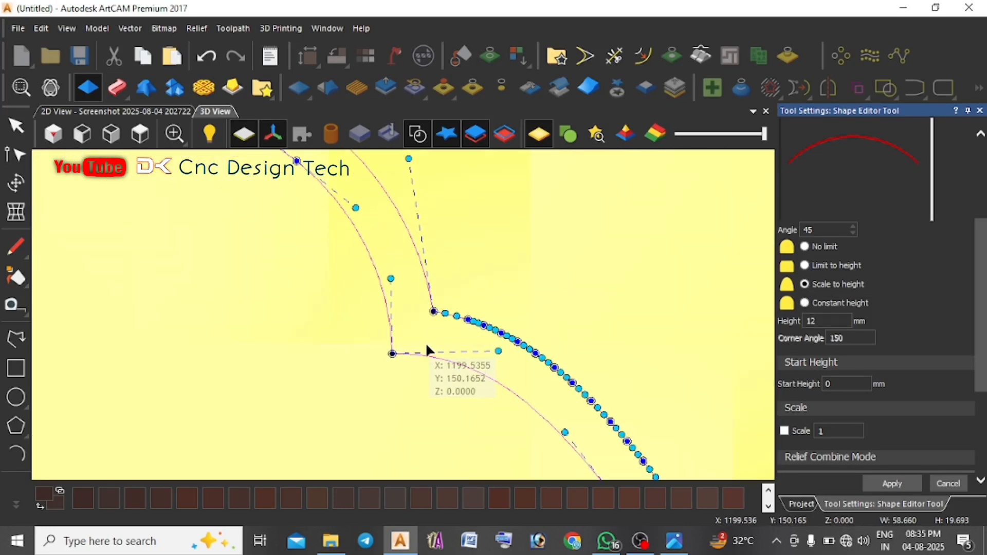
{"action": "scroll", "coordinate": [413, 338], "scroll_direction": "up", "scroll_amount": 3}
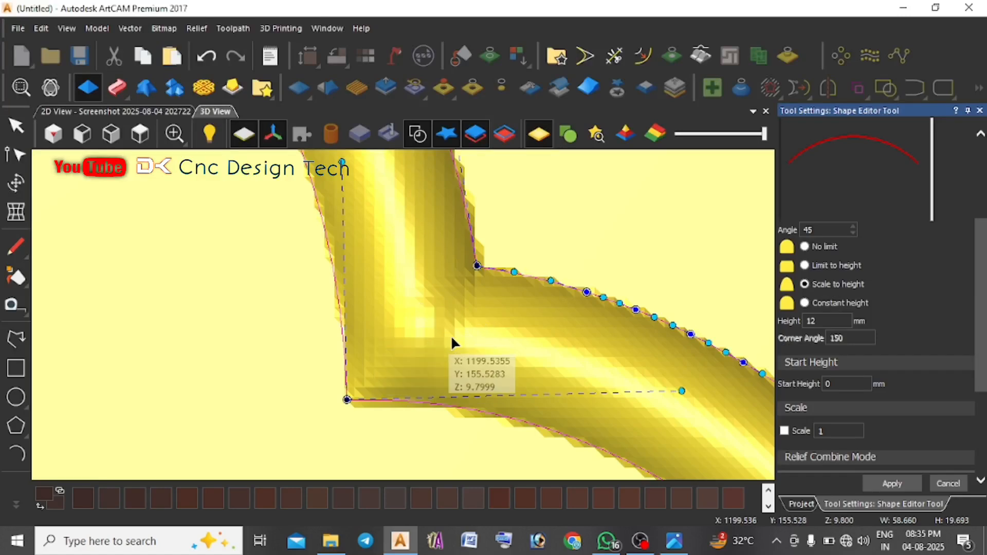
{"action": "left_click", "coordinate": [806, 304]}
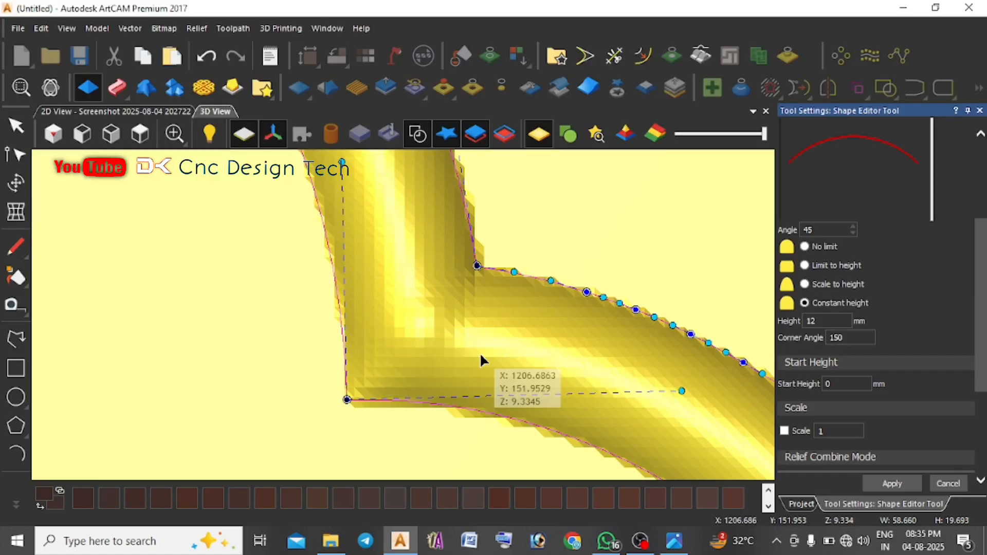
- Hide the vectors, check the arch profile at an angle, and apply it to the relief layer with Merge High
{"action": "scroll", "coordinate": [390, 249], "scroll_direction": "down", "scroll_amount": 5}
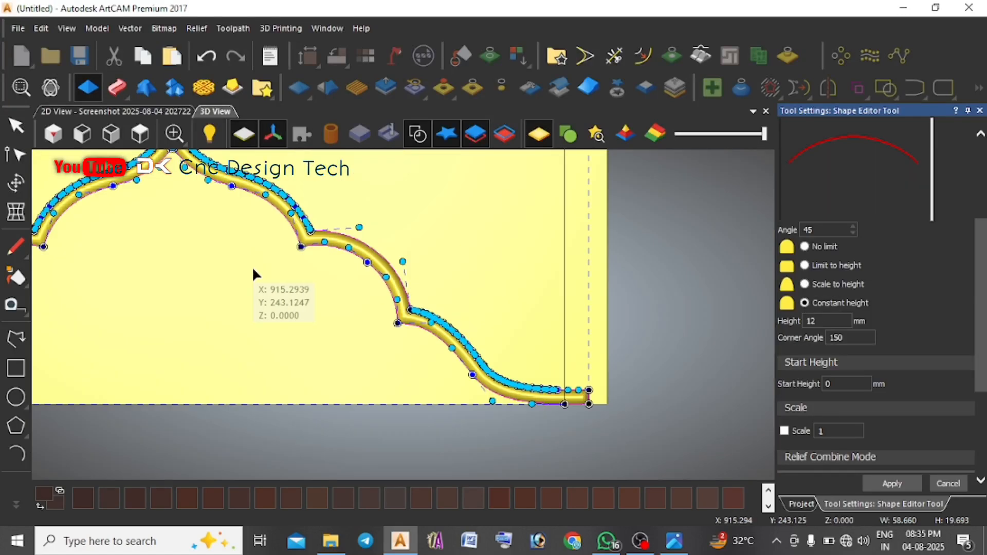
{"action": "left_click_drag", "start_coordinate": [242, 264], "coordinate": [615, 207]}
{"action": "left_click", "coordinate": [410, 146]}
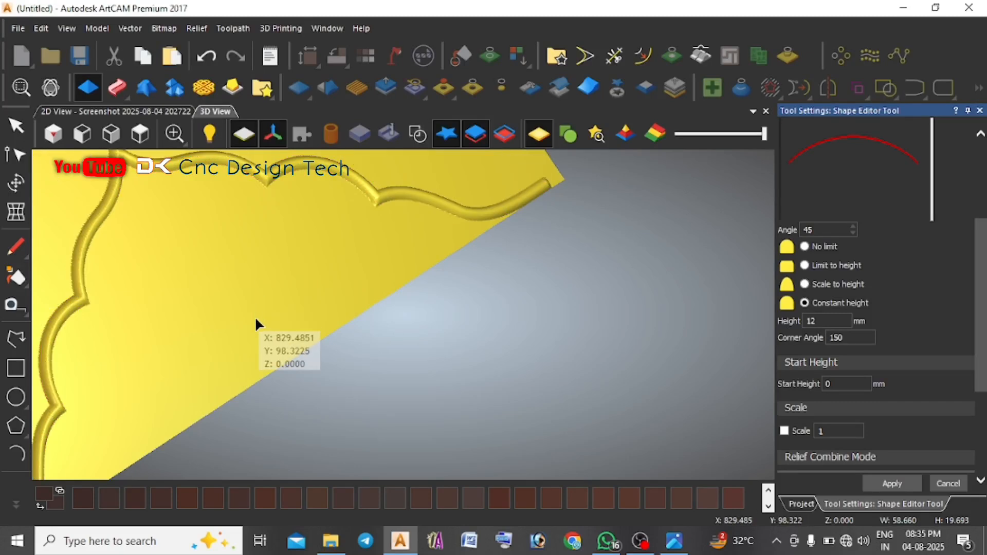
{"action": "left_click_drag", "start_coordinate": [260, 327], "coordinate": [847, 316]}
{"action": "scroll", "coordinate": [847, 316], "scroll_direction": "down", "scroll_amount": 3}
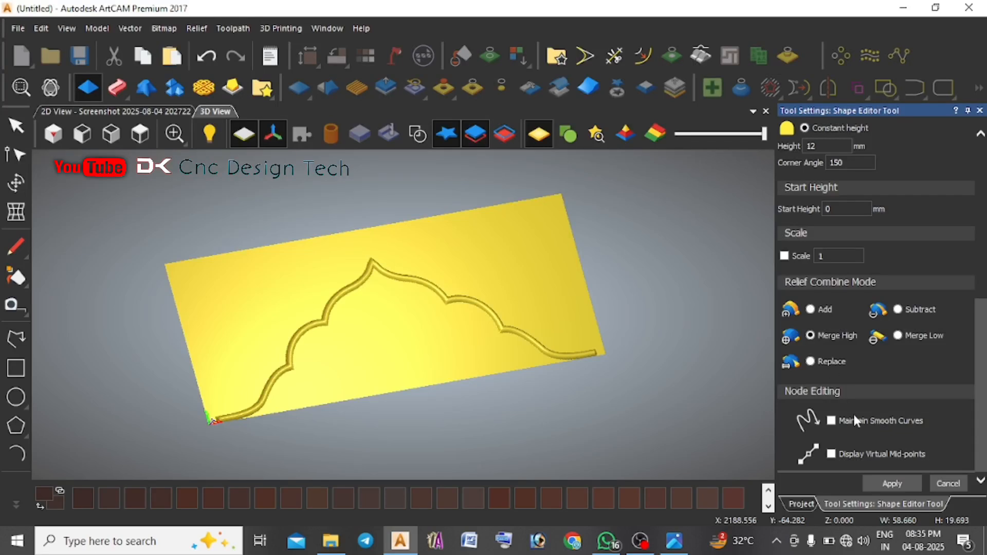
{"action": "left_click", "coordinate": [883, 481]}
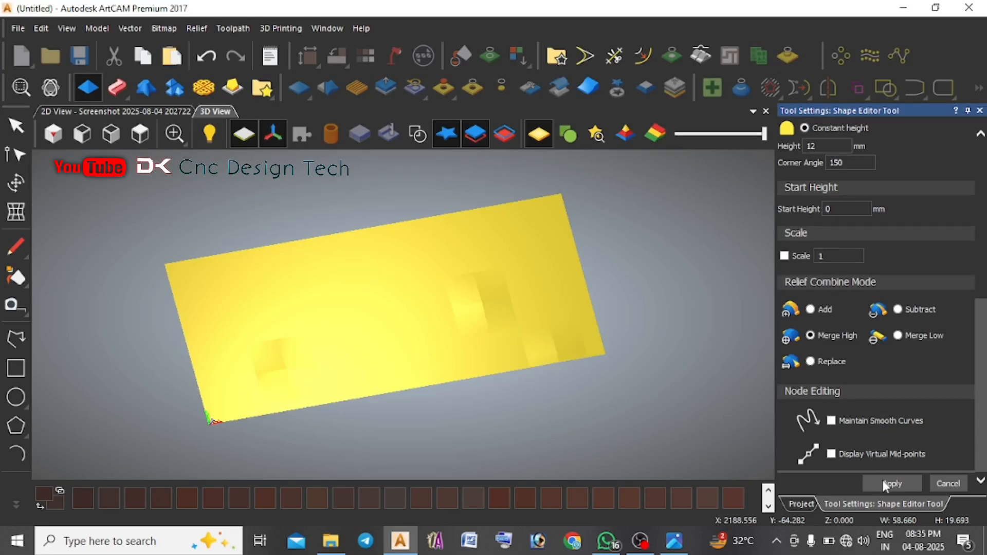
- Compare the arch with the reference photo in 2D, then examine its relief from directly above in 3D
{"action": "left_click", "coordinate": [15, 124]}
{"action": "left_click", "coordinate": [114, 111]}
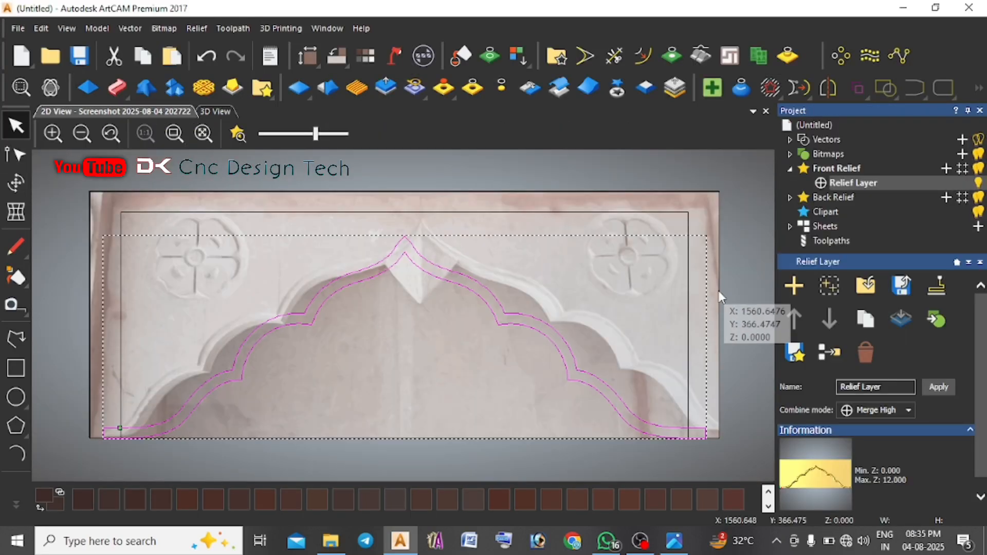
{"action": "left_click", "coordinate": [216, 111]}
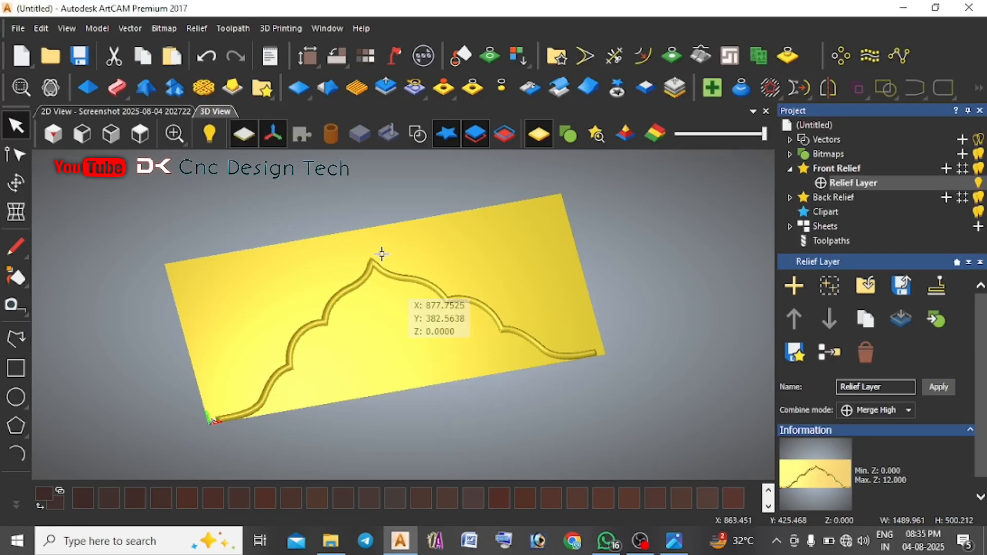
{"action": "left_click", "coordinate": [140, 134]}
{"action": "scroll", "coordinate": [441, 308], "scroll_direction": "up", "scroll_amount": 3}
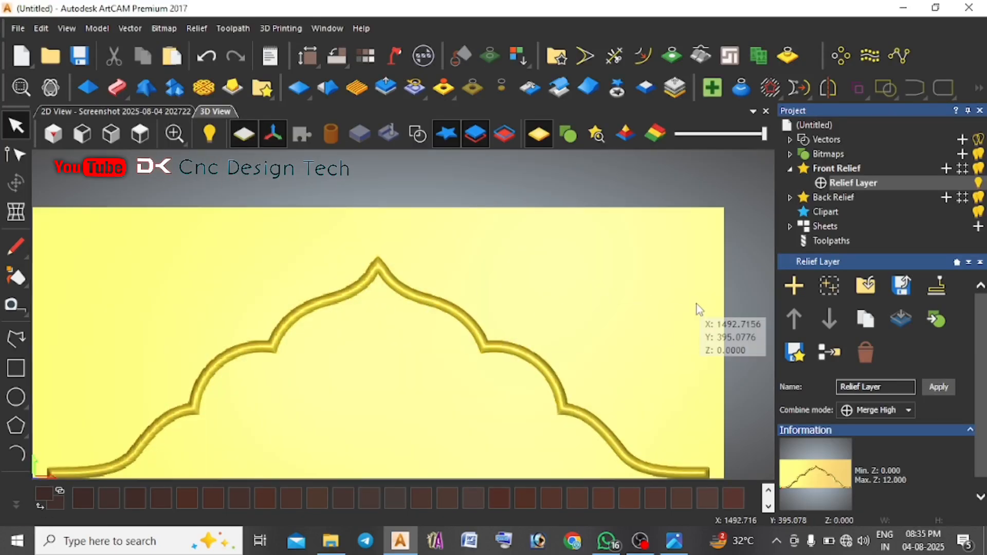
- Add a new relief layer to the front relief and make it the active layer
{"action": "left_click", "coordinate": [946, 168]}
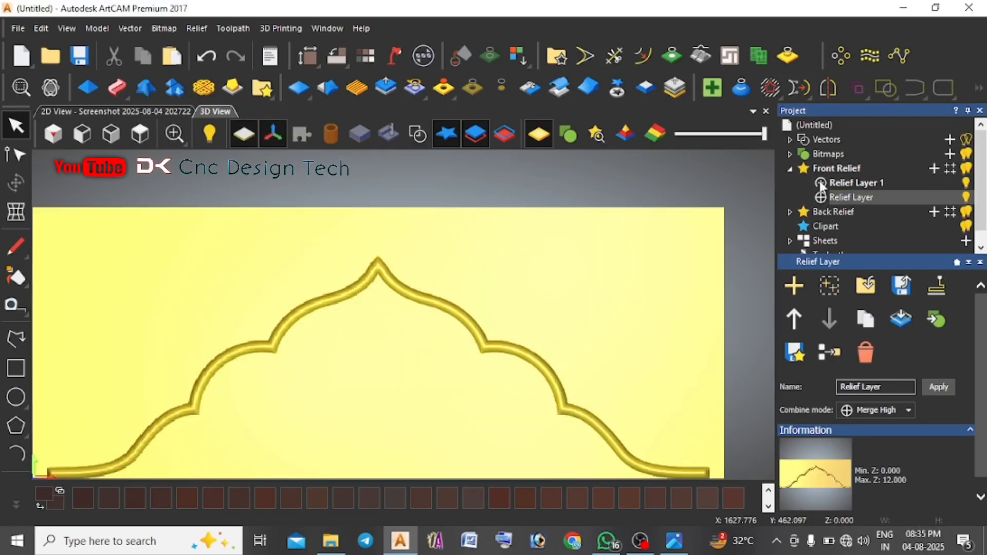
{"action": "left_click", "coordinate": [854, 183]}
{"action": "scroll", "coordinate": [412, 291], "scroll_direction": "down", "scroll_amount": 2}
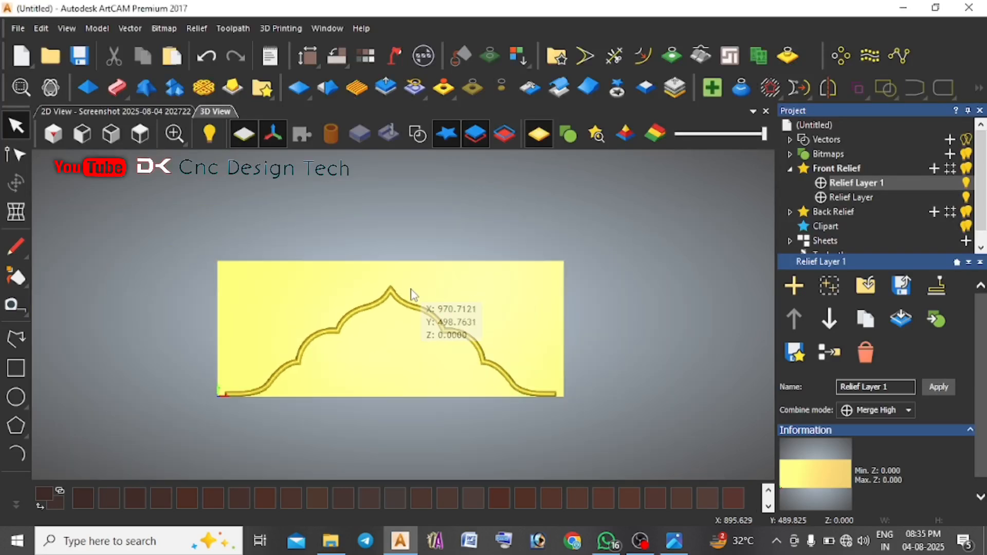
- Place the eight-petal "Flower s" clipart from the relief library in the panel's upper-left area, centred at about X 228, Y 403 mm
{"action": "left_click", "coordinate": [262, 88]}
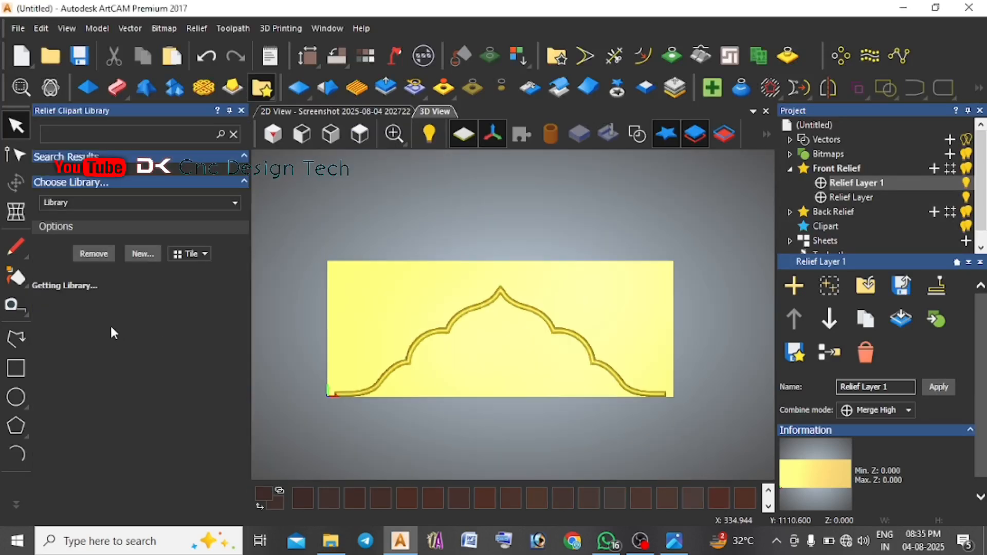
{"action": "scroll", "coordinate": [113, 331], "scroll_direction": "down", "scroll_amount": 10}
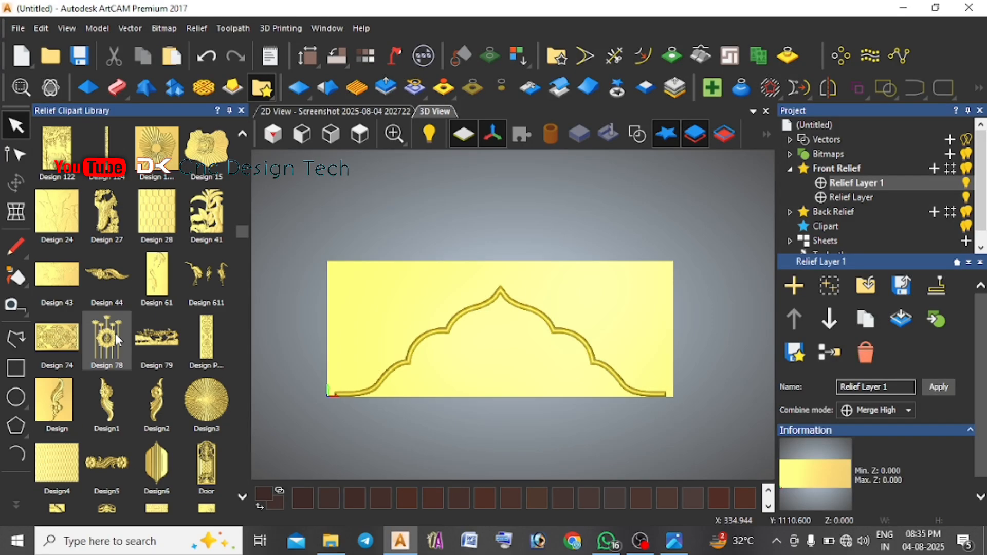
{"action": "scroll", "coordinate": [117, 339], "scroll_direction": "down", "scroll_amount": 10}
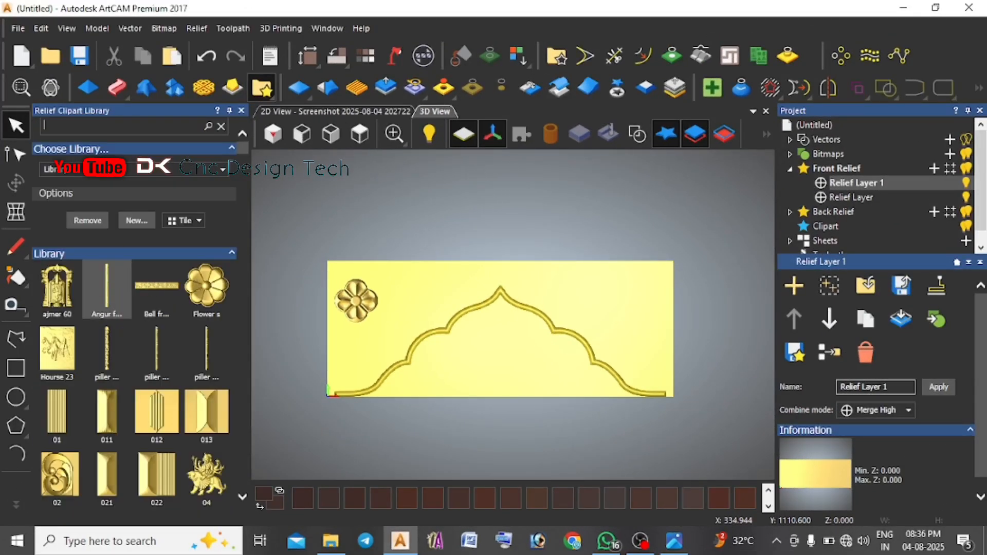
{"action": "left_click_drag", "start_coordinate": [352, 300], "coordinate": [381, 314]}
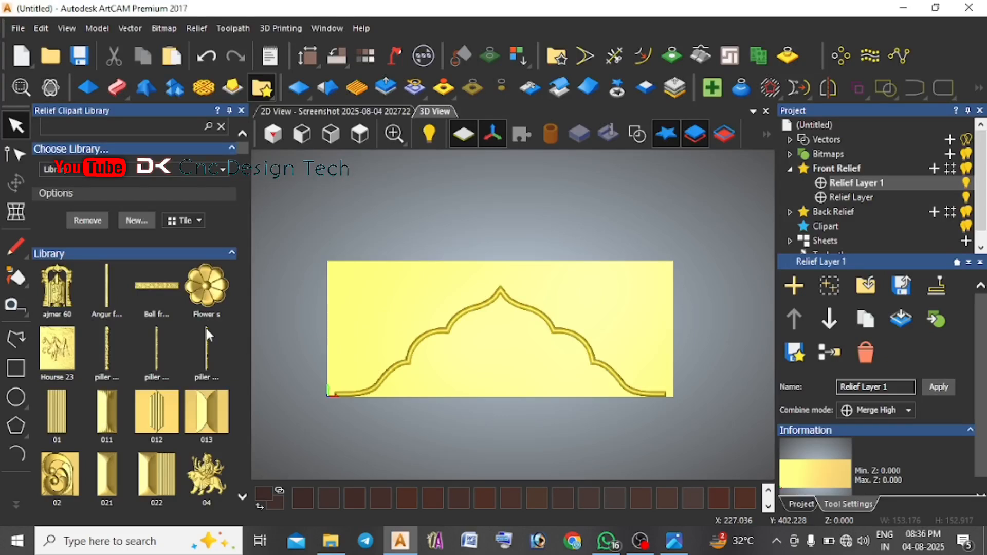
{"action": "left_click", "coordinate": [241, 111]}
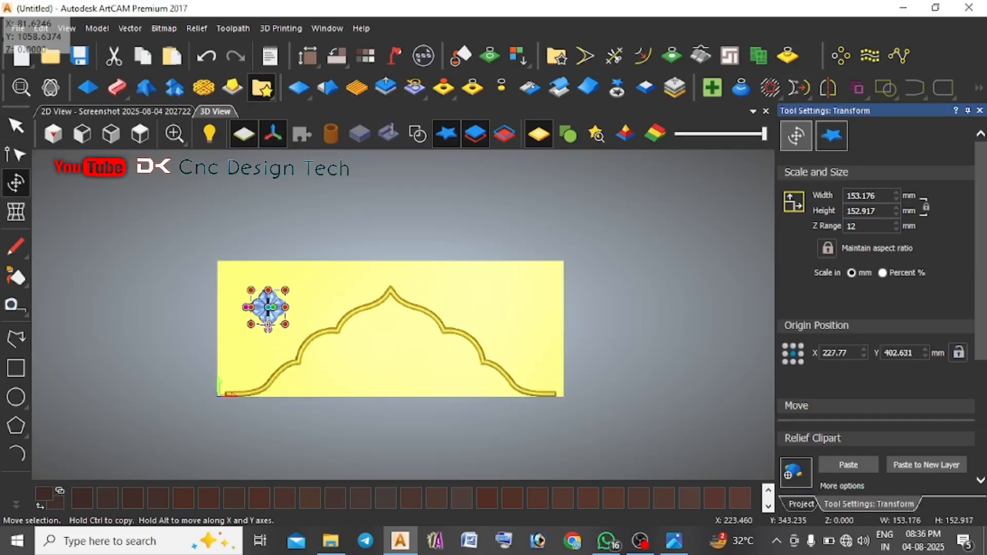
- Check the rosette in the reference photo, then enlarge the flower to about 305 × 304 mm and centre it at about X 265, Y 390 mm
{"action": "left_click", "coordinate": [126, 113]}
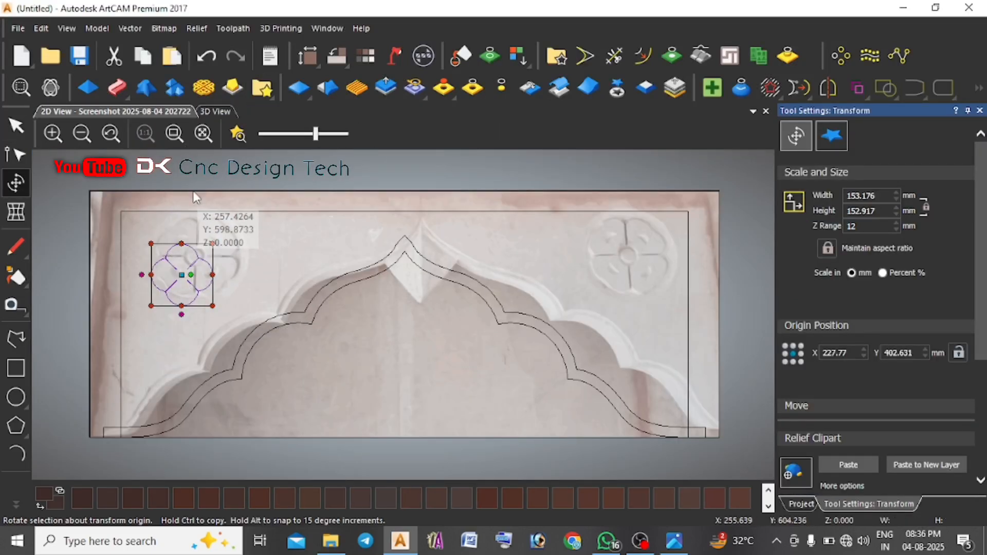
{"action": "left_click", "coordinate": [216, 111]}
{"action": "scroll", "coordinate": [264, 304], "scroll_direction": "up", "scroll_amount": 3}
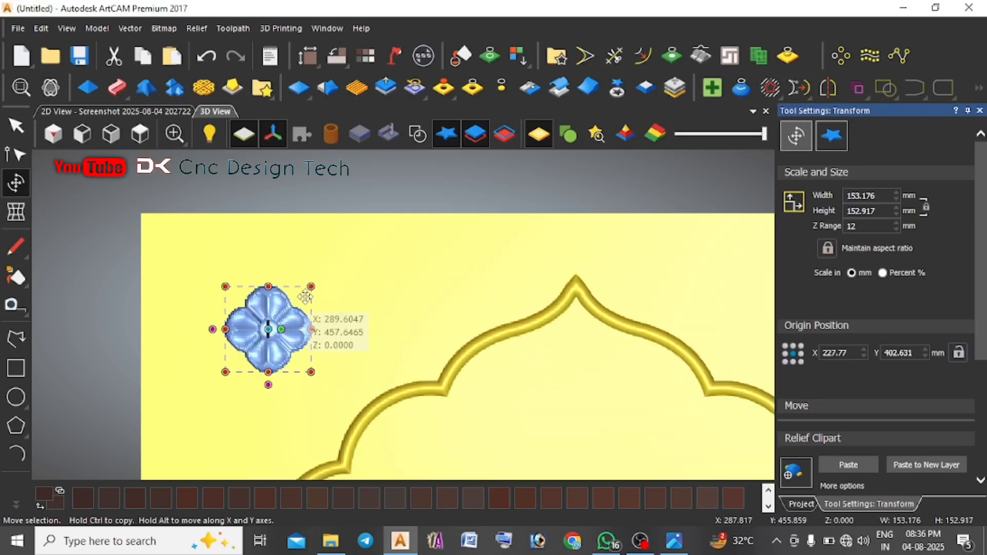
{"action": "left_click_drag", "start_coordinate": [310, 285], "coordinate": [365, 263]}
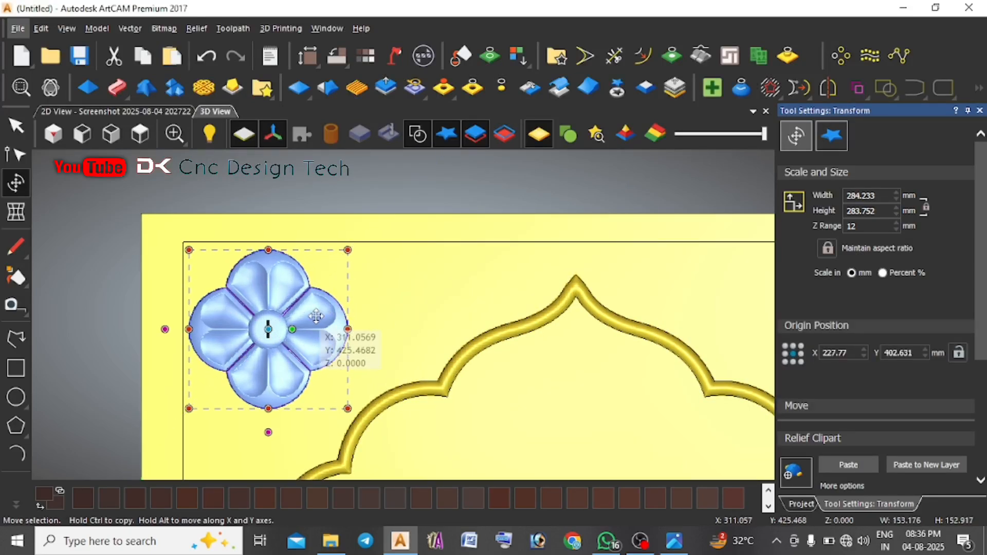
{"action": "left_click_drag", "start_coordinate": [313, 318], "coordinate": [335, 325]}
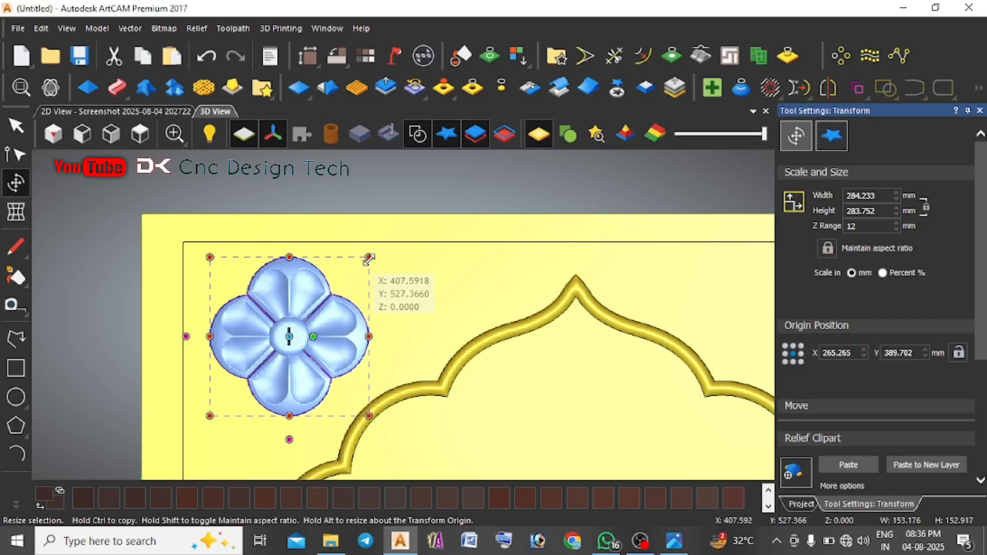
{"action": "left_click_drag", "start_coordinate": [368, 257], "coordinate": [375, 253]}
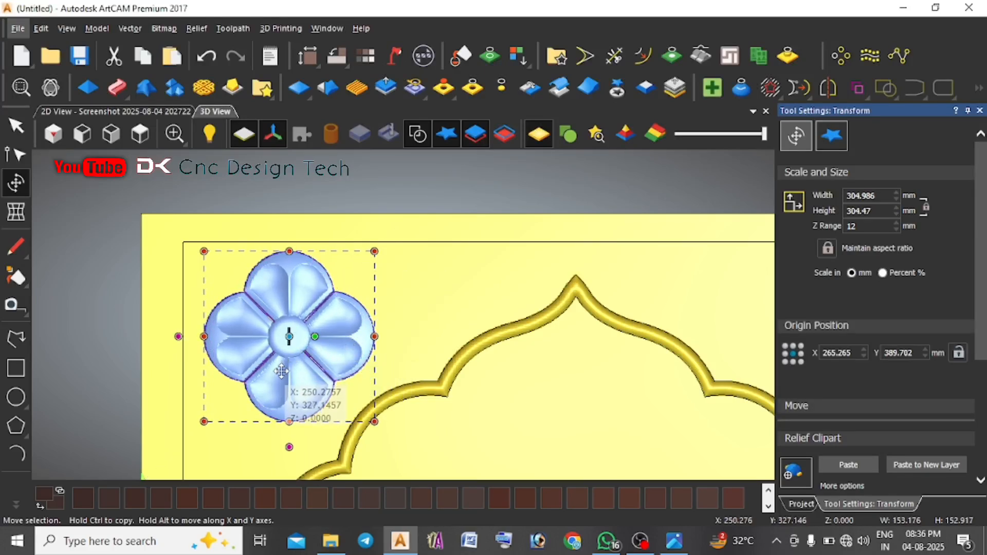
- Place the flower centred at about X 258, Y 382 mm and mirror-merge the flower layer left over right
{"action": "left_click_drag", "start_coordinate": [281, 372], "coordinate": [276, 376]}
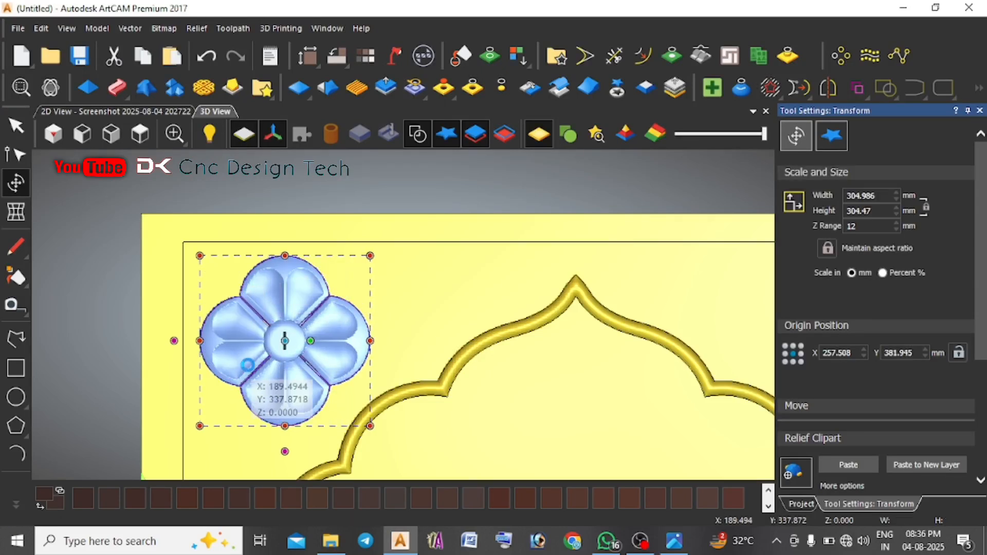
{"action": "key", "text": "Return"}
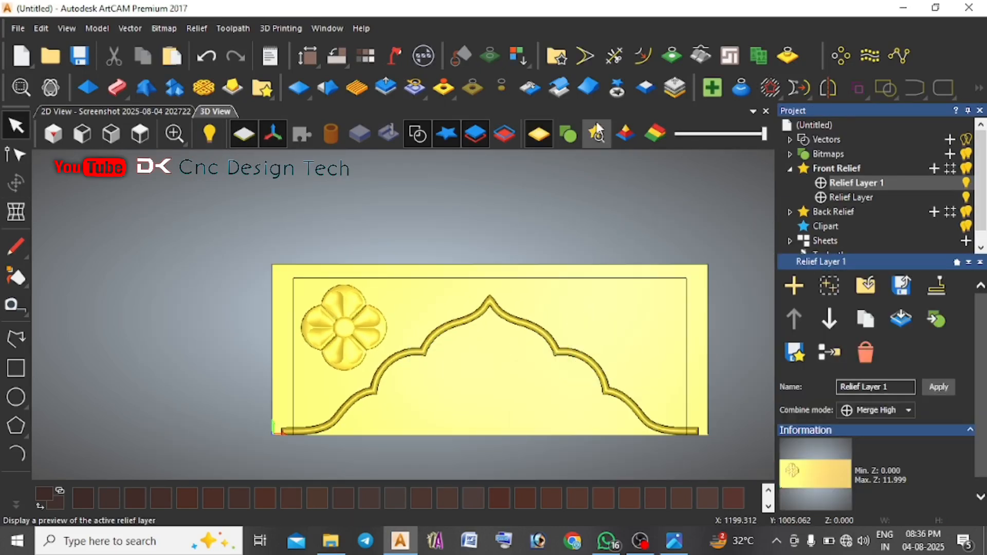
{"action": "left_click", "coordinate": [530, 88]}
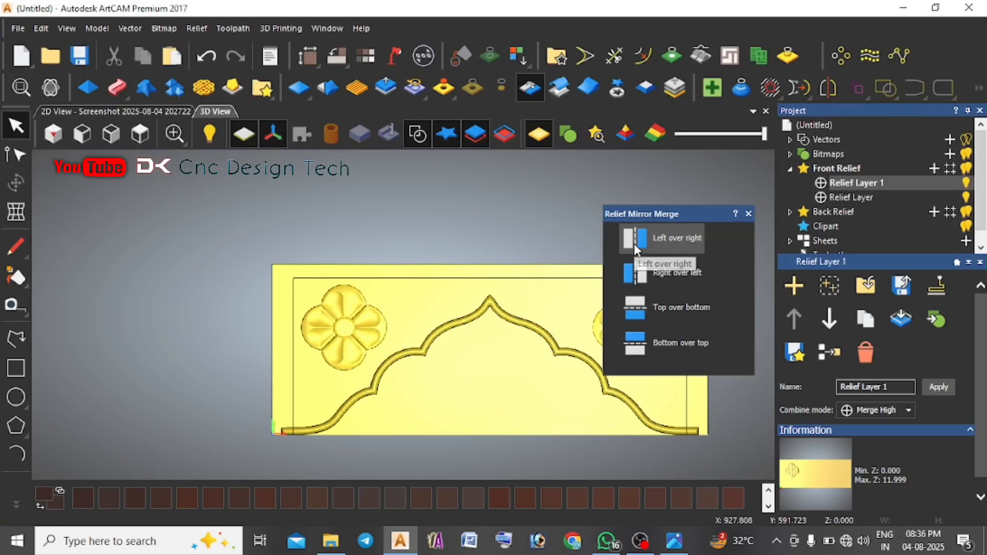
{"action": "left_click", "coordinate": [634, 244]}
{"action": "left_click", "coordinate": [749, 213]}
{"action": "scroll", "coordinate": [538, 420], "scroll_direction": "down", "scroll_amount": 2}
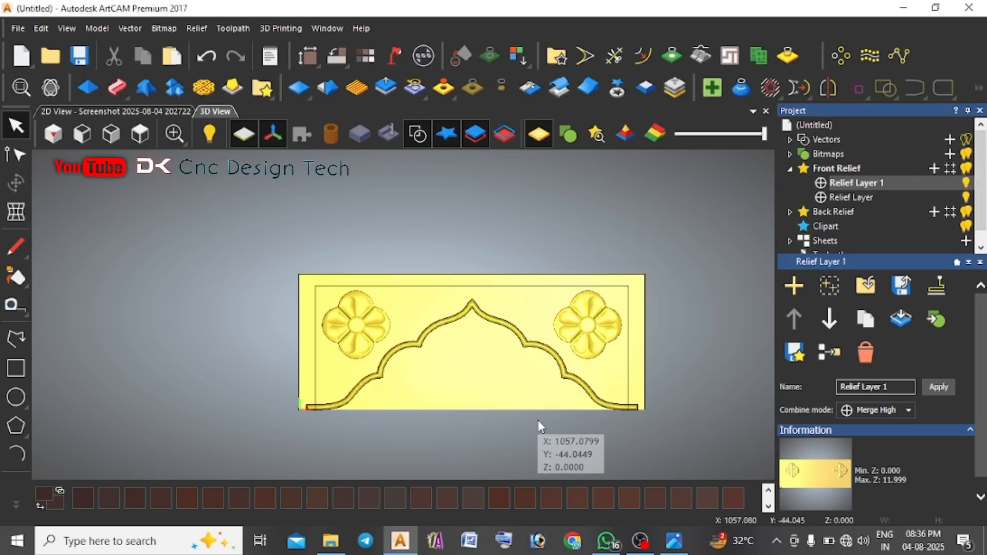
- Move the selected arch band outline straight down, clear of the panel's lower edge
{"action": "scroll", "coordinate": [587, 334], "scroll_direction": "up", "scroll_amount": 2}
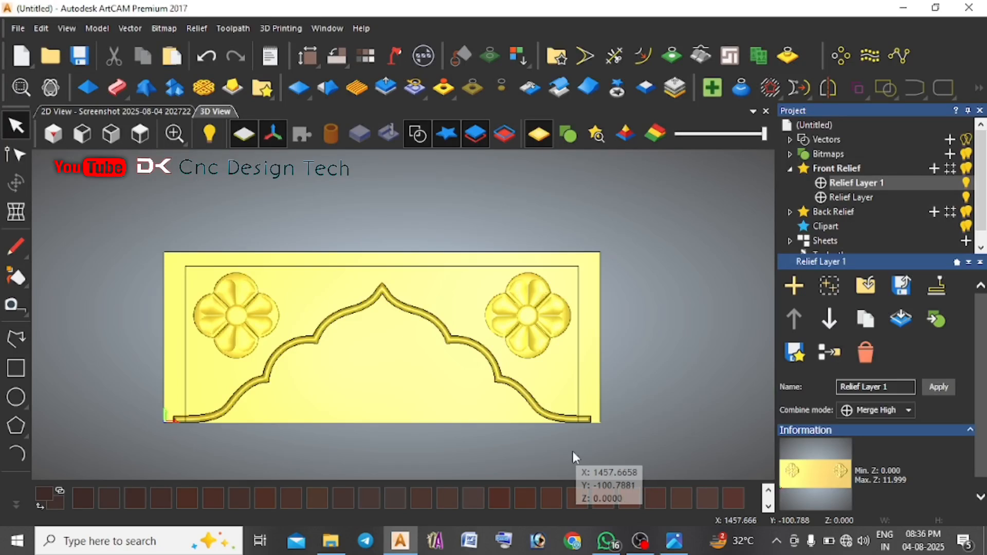
{"action": "left_click", "coordinate": [525, 411]}
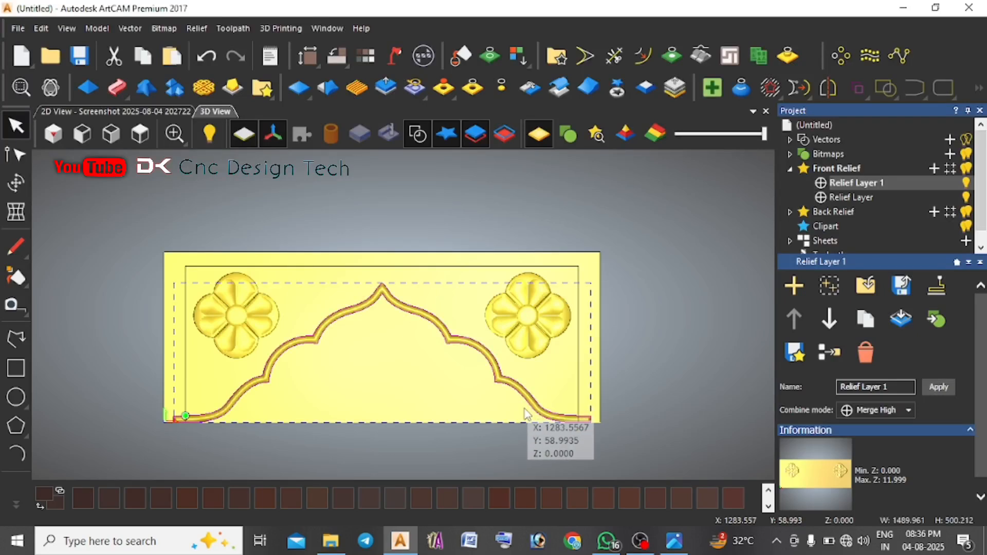
{"action": "scroll", "coordinate": [451, 369], "scroll_direction": "down", "scroll_amount": 2}
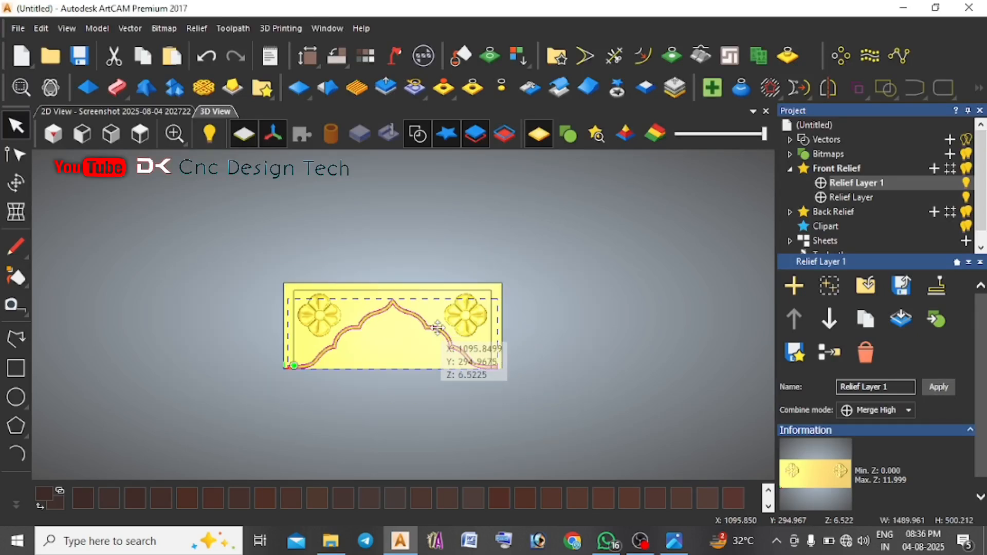
{"action": "left_click_drag", "start_coordinate": [438, 327], "coordinate": [439, 422]}
{"action": "left_click", "coordinate": [441, 353]}
- Edit the rectangular frame vector's nodes, extending both of its lower ends below the panel's bottom edge
{"action": "scroll", "coordinate": [447, 355], "scroll_direction": "up", "scroll_amount": 2}
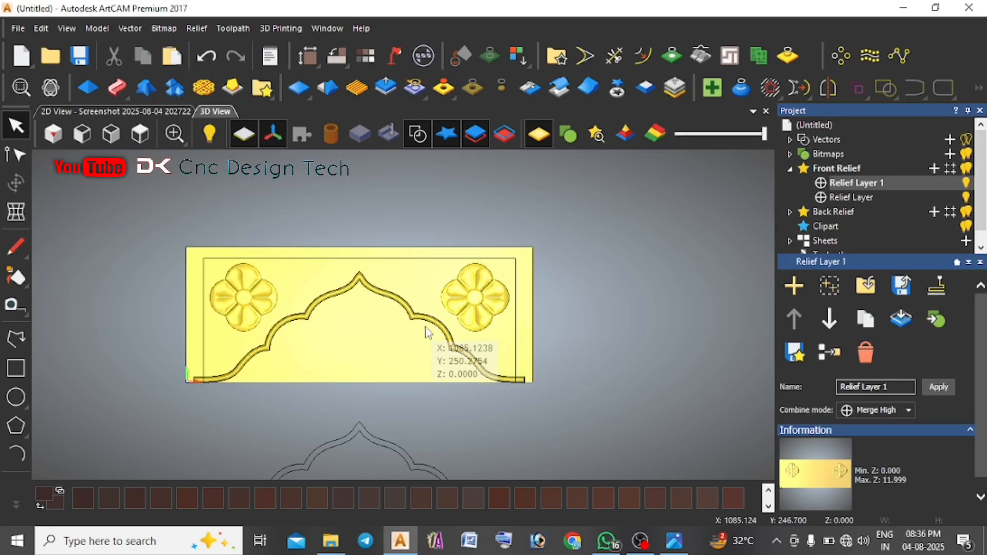
{"action": "scroll", "coordinate": [522, 383], "scroll_direction": "up", "scroll_amount": 2}
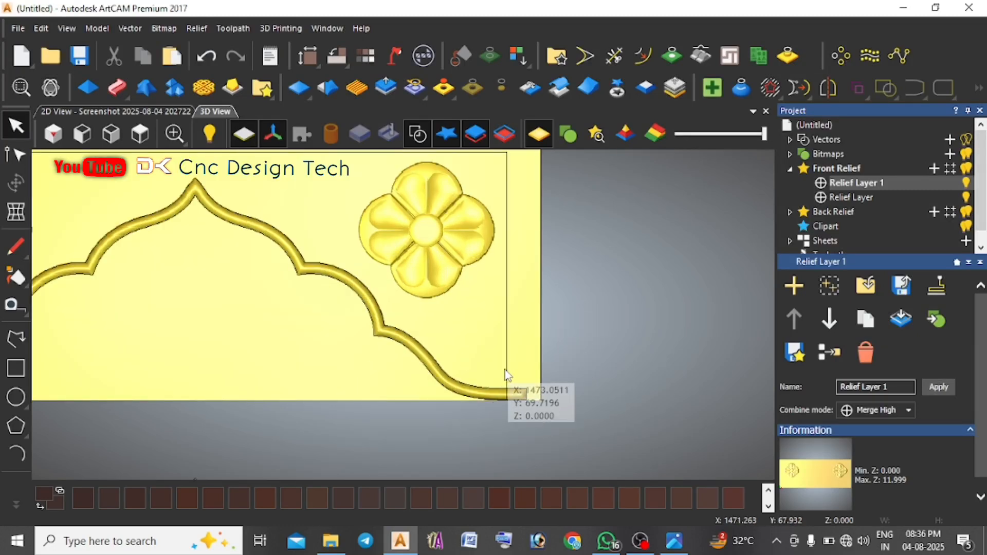
{"action": "left_click", "coordinate": [478, 387]}
{"action": "scroll", "coordinate": [484, 341], "scroll_direction": "down", "scroll_amount": 2}
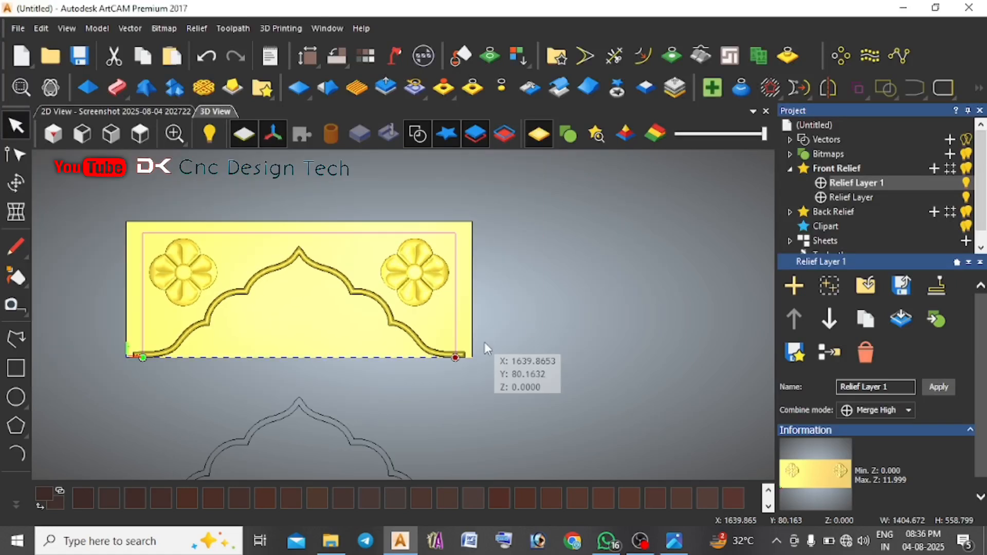
{"action": "scroll", "coordinate": [436, 387], "scroll_direction": "up", "scroll_amount": 4}
{"action": "scroll", "coordinate": [520, 332], "scroll_direction": "up", "scroll_amount": 1}
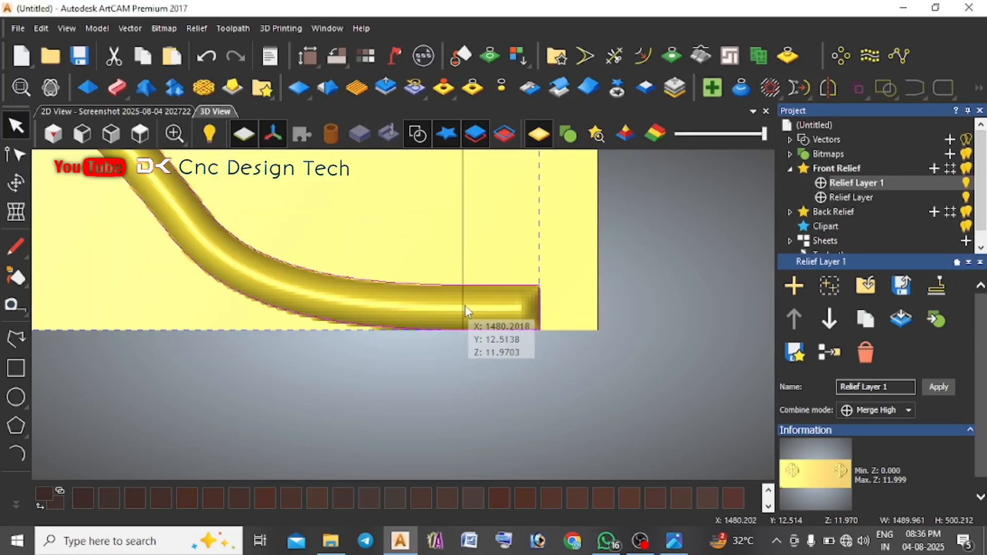
{"action": "left_click", "coordinate": [465, 310]}
{"action": "left_click", "coordinate": [12, 157]}
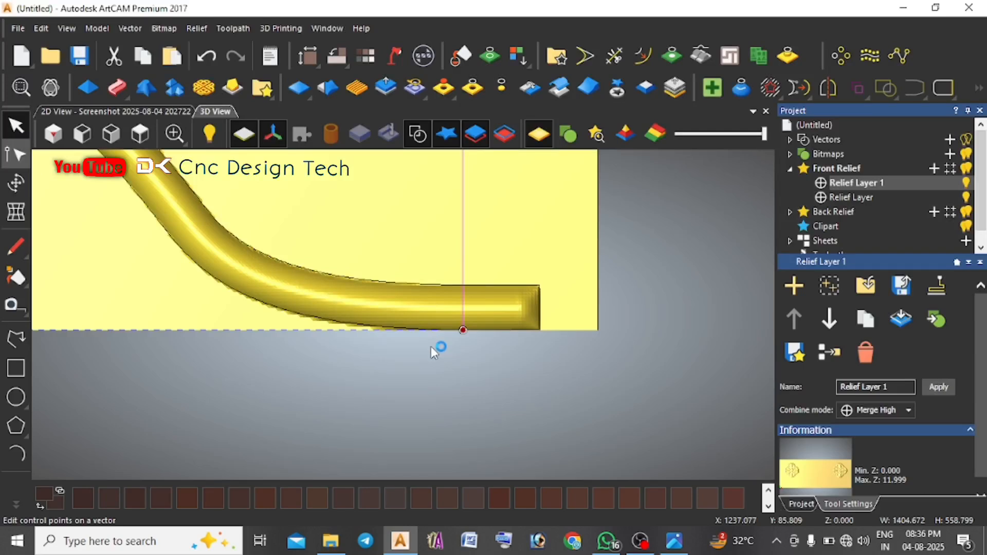
{"action": "scroll", "coordinate": [463, 331], "scroll_direction": "down", "scroll_amount": 5}
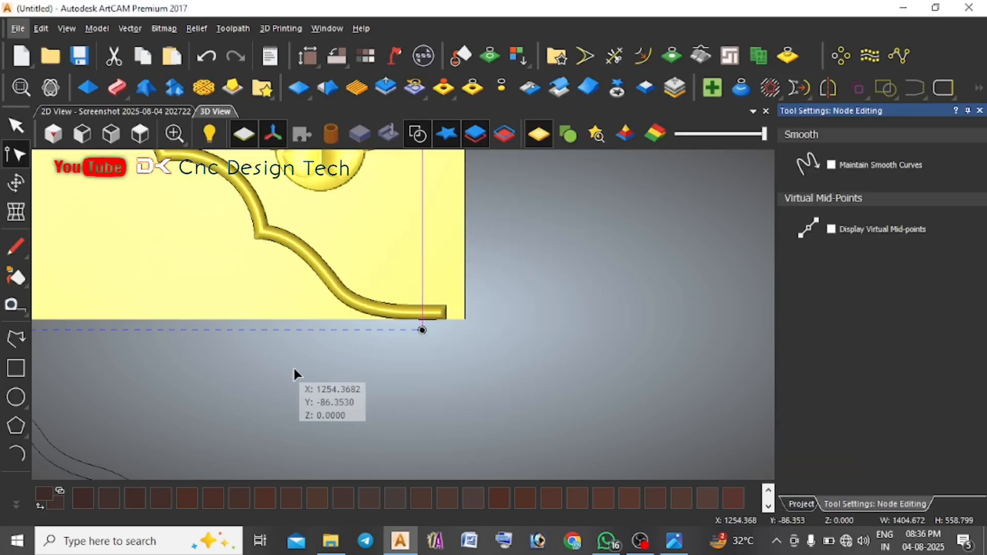
{"action": "scroll", "coordinate": [100, 323], "scroll_direction": "up", "scroll_amount": 5}
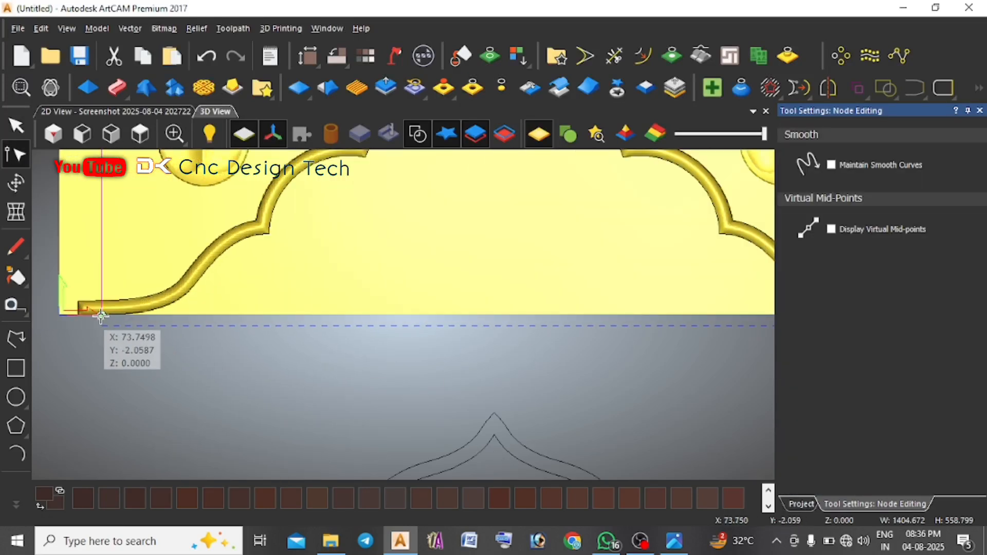
{"action": "left_click_drag", "start_coordinate": [101, 316], "coordinate": [102, 338]}
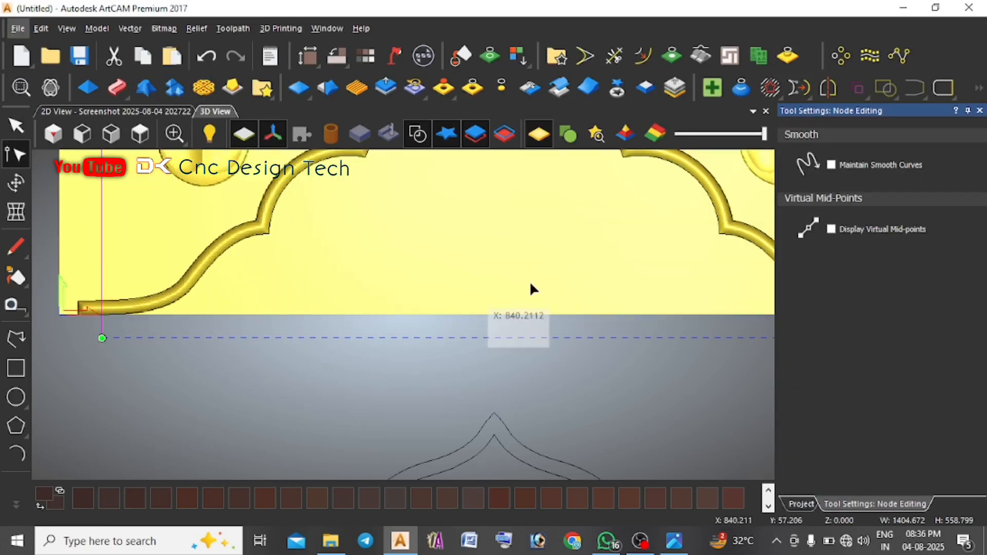
- Trim the arch band outline on the panel where it crosses the frame's two vertical sides
{"action": "left_click", "coordinate": [613, 57]}
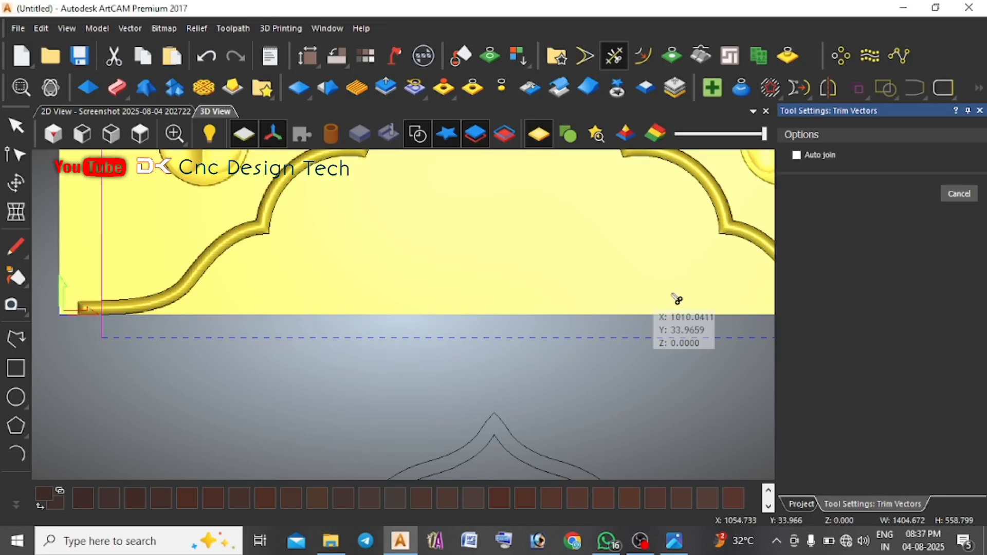
{"action": "scroll", "coordinate": [681, 317], "scroll_direction": "down", "scroll_amount": 5}
{"action": "scroll", "coordinate": [661, 312], "scroll_direction": "up", "scroll_amount": 5}
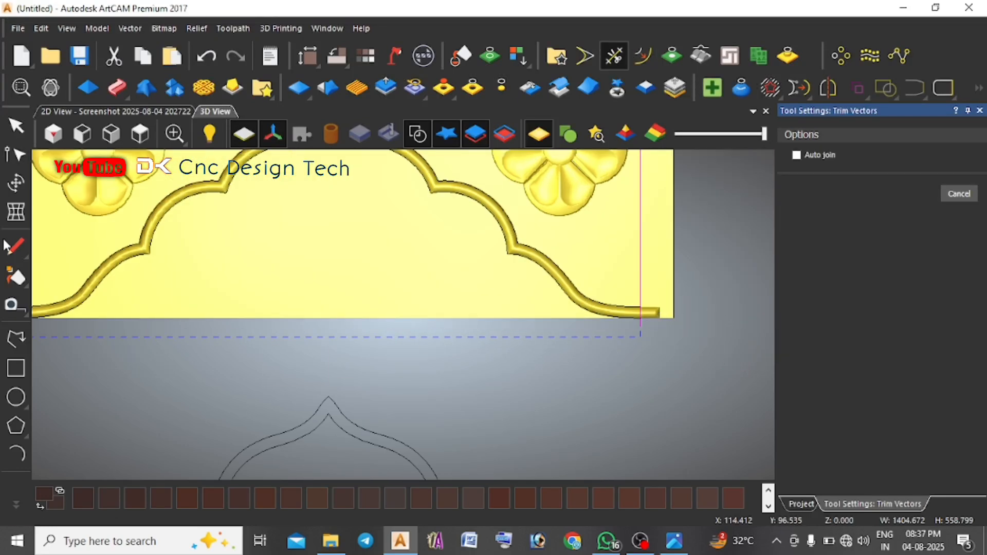
{"action": "left_click", "coordinate": [15, 125]}
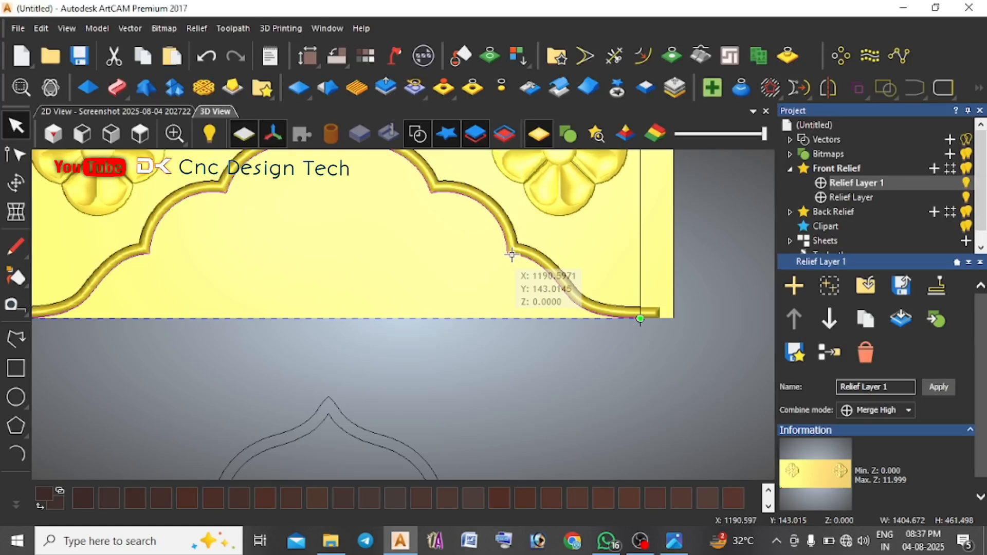
- Move the trimmed inner arch curve down off the panel
{"action": "scroll", "coordinate": [461, 316], "scroll_direction": "down", "scroll_amount": 5}
{"action": "scroll", "coordinate": [406, 315], "scroll_direction": "down", "scroll_amount": 2}
{"action": "left_click_drag", "start_coordinate": [388, 259], "coordinate": [397, 330]}
{"action": "left_click", "coordinate": [512, 339]}
- Pull both lower ends of the frame vector back up to the panel's bottom edge, meeting the arch ends
{"action": "scroll", "coordinate": [468, 309], "scroll_direction": "up", "scroll_amount": 5}
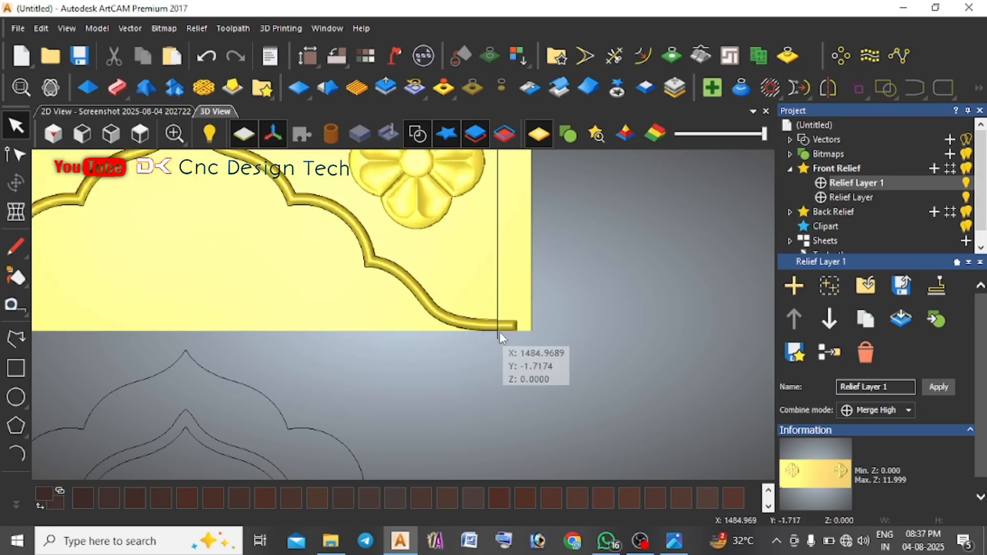
{"action": "left_click", "coordinate": [498, 334]}
{"action": "scroll", "coordinate": [483, 326], "scroll_direction": "up", "scroll_amount": 3}
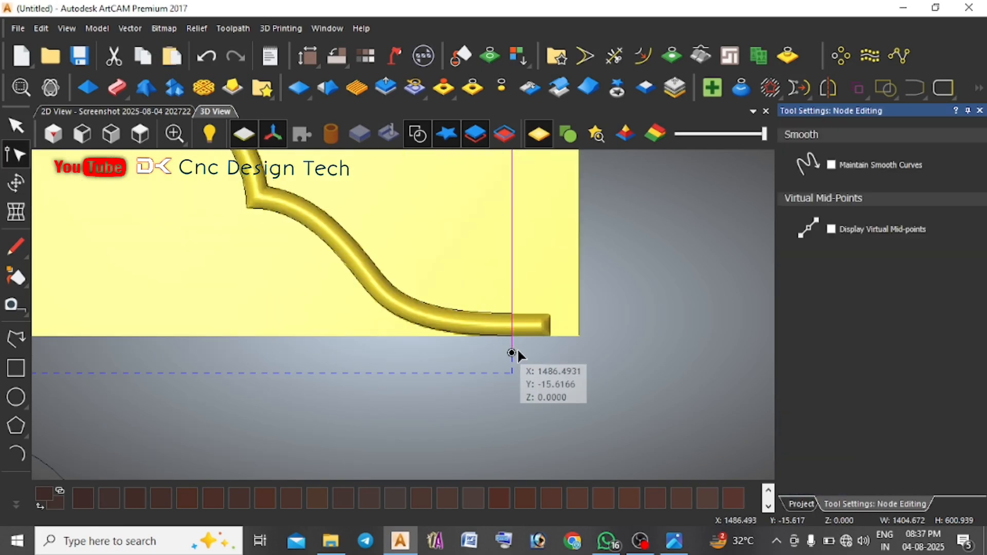
{"action": "left_click_drag", "start_coordinate": [511, 349], "coordinate": [513, 337]}
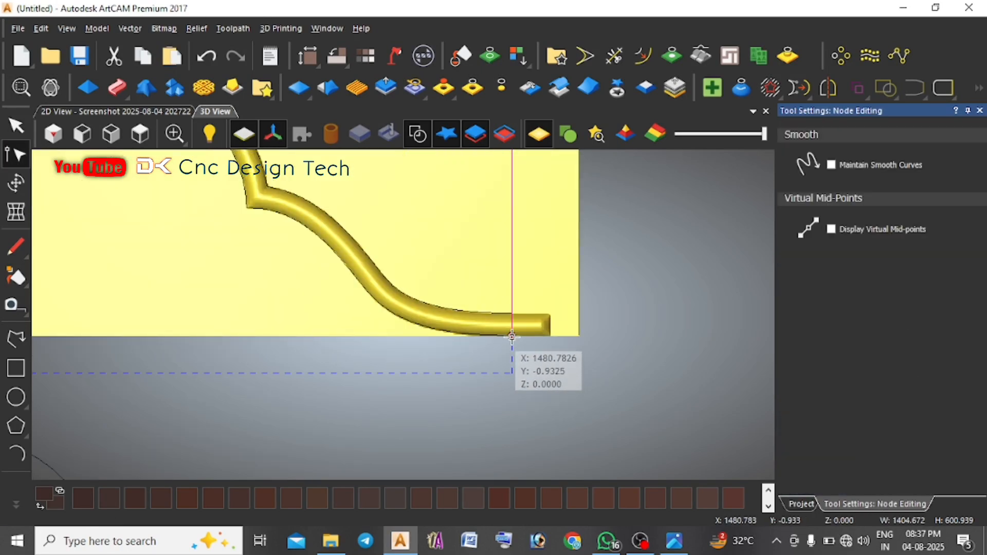
{"action": "scroll", "coordinate": [264, 357], "scroll_direction": "down", "scroll_amount": 5}
{"action": "scroll", "coordinate": [212, 344], "scroll_direction": "up", "scroll_amount": 5}
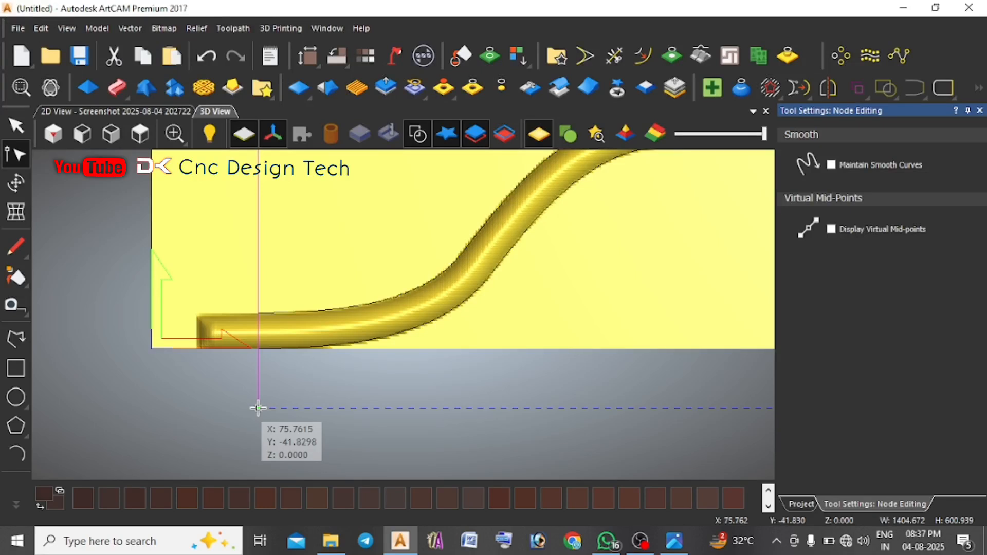
{"action": "left_click_drag", "start_coordinate": [258, 408], "coordinate": [259, 349]}
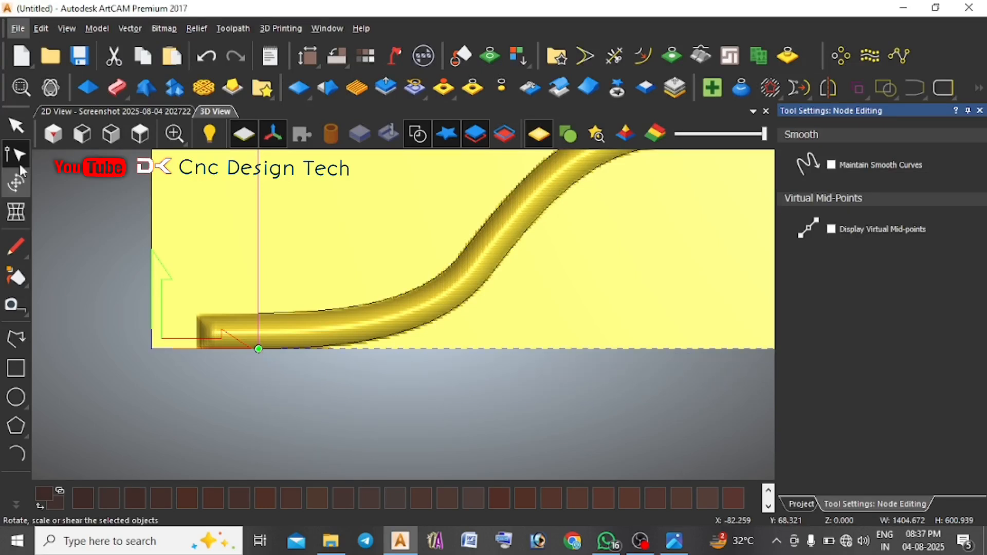
- Join the frame and the inner arch curve on the panel into one vector at their coincident endpoints
{"action": "left_click", "coordinate": [24, 131]}
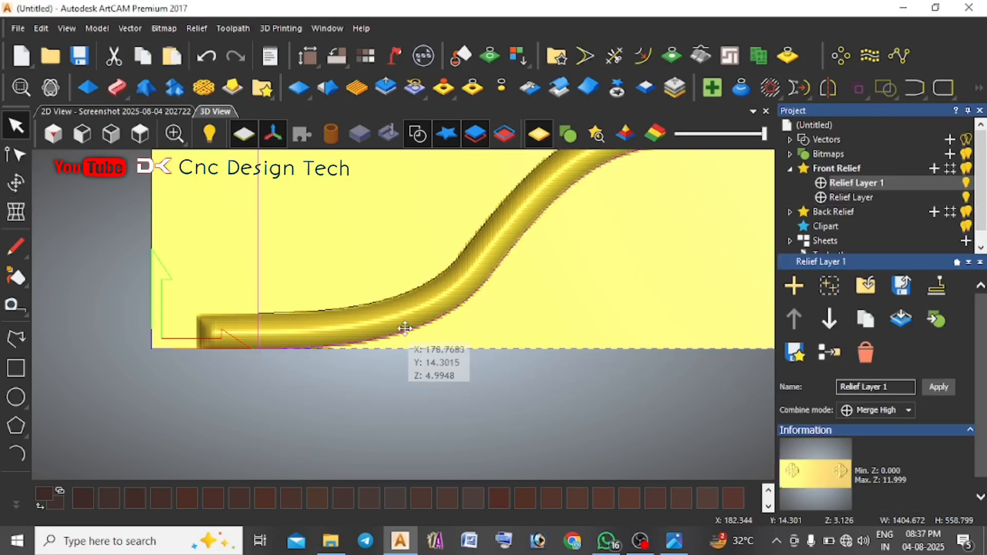
{"action": "key", "text": "j"}
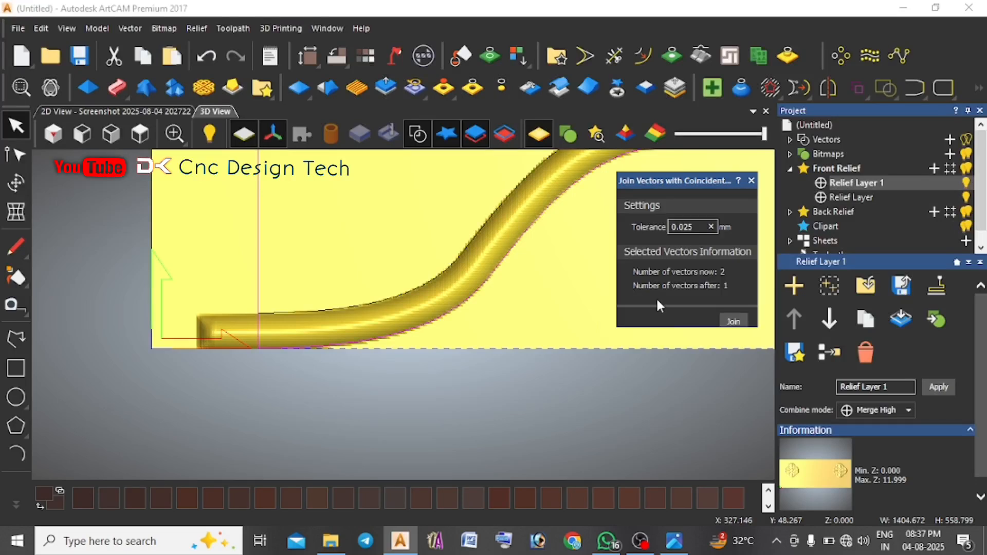
{"action": "left_click", "coordinate": [751, 181]}
- Move the single arch curve from below the panel back onto it, aligned with the arch band's inner edge
{"action": "scroll", "coordinate": [434, 338], "scroll_direction": "down", "scroll_amount": 5}
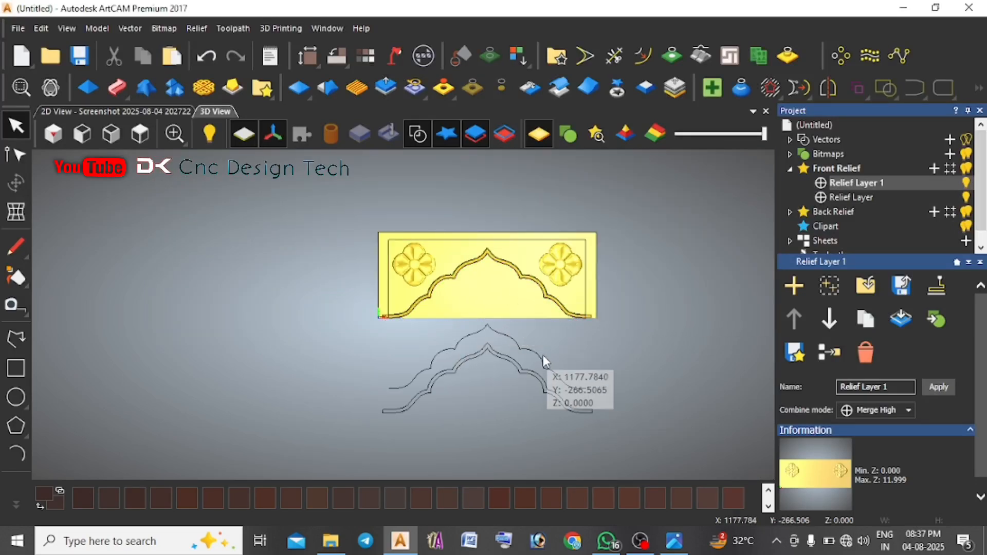
{"action": "left_click", "coordinate": [517, 347]}
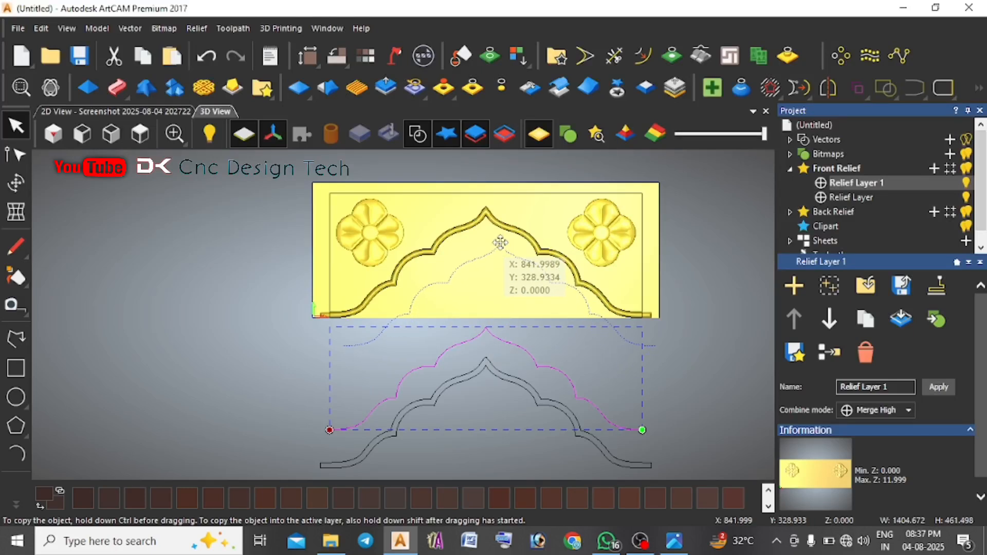
{"action": "scroll", "coordinate": [489, 227], "scroll_direction": "up", "scroll_amount": 3}
{"action": "left_click_drag", "start_coordinate": [481, 210], "coordinate": [483, 210]}
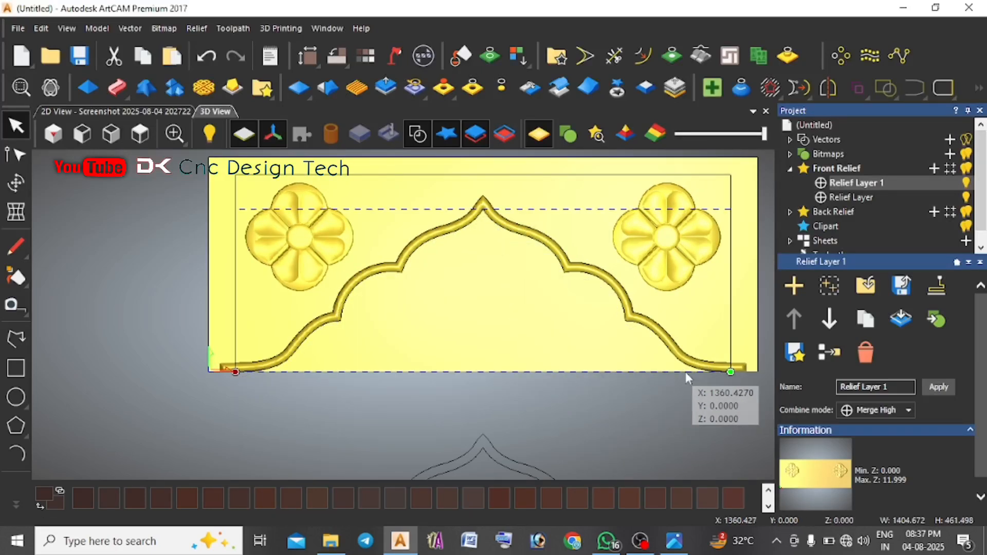
{"action": "scroll", "coordinate": [623, 359], "scroll_direction": "down", "scroll_amount": 2}
{"action": "scroll", "coordinate": [642, 307], "scroll_direction": "down", "scroll_amount": 2}
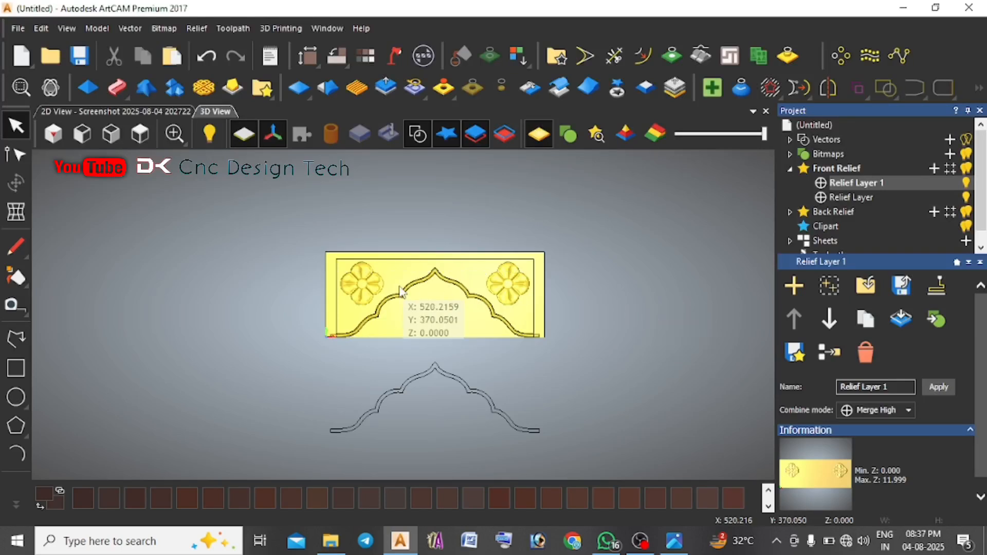
- Start a Machine Relief toolpath for the joined frame-and-arch vector, with Selected Vectors as the area to machine
{"action": "scroll", "coordinate": [418, 348], "scroll_direction": "up", "scroll_amount": 2}
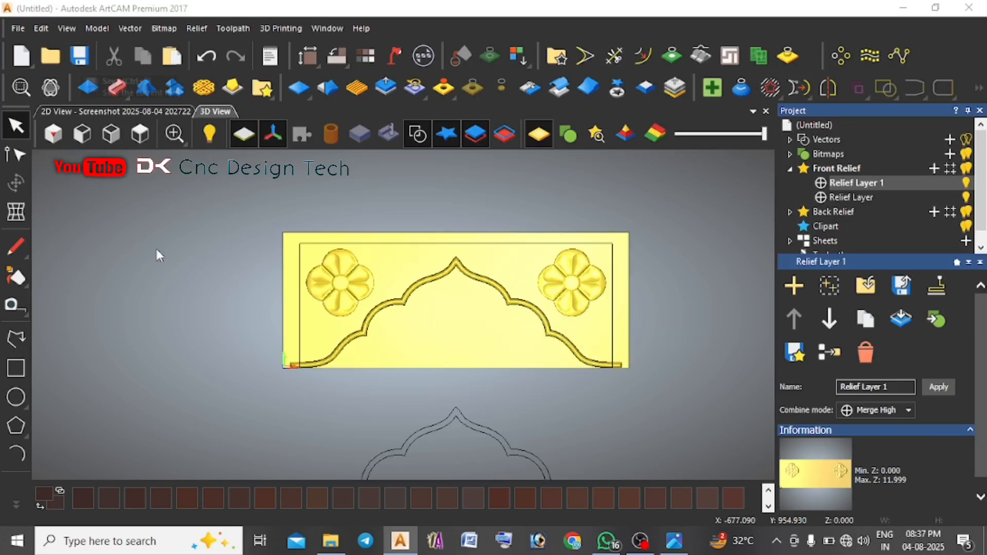
{"action": "scroll", "coordinate": [654, 310], "scroll_direction": "up", "scroll_amount": 1}
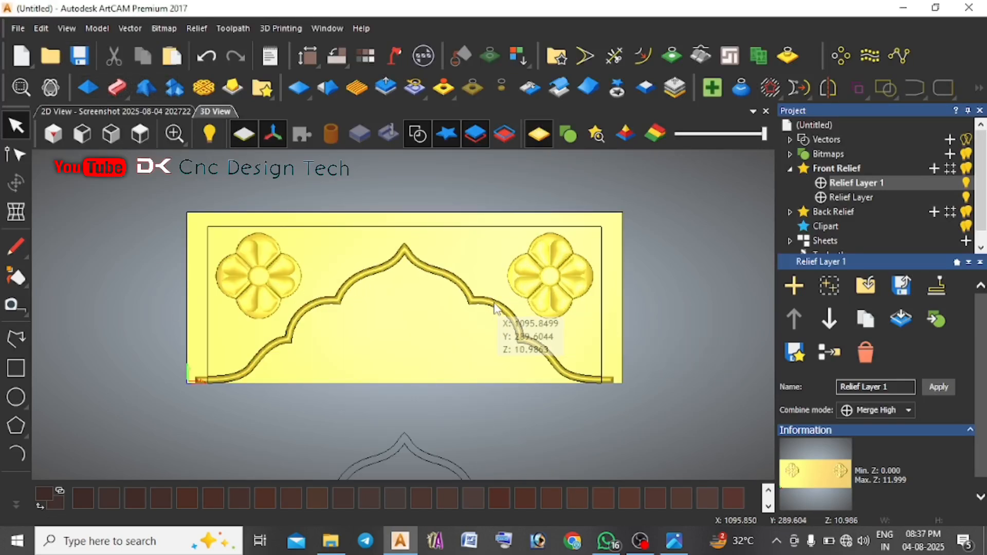
{"action": "left_click", "coordinate": [466, 227]}
{"action": "scroll", "coordinate": [867, 212], "scroll_direction": "down", "scroll_amount": 1}
{"action": "left_click", "coordinate": [822, 239]}
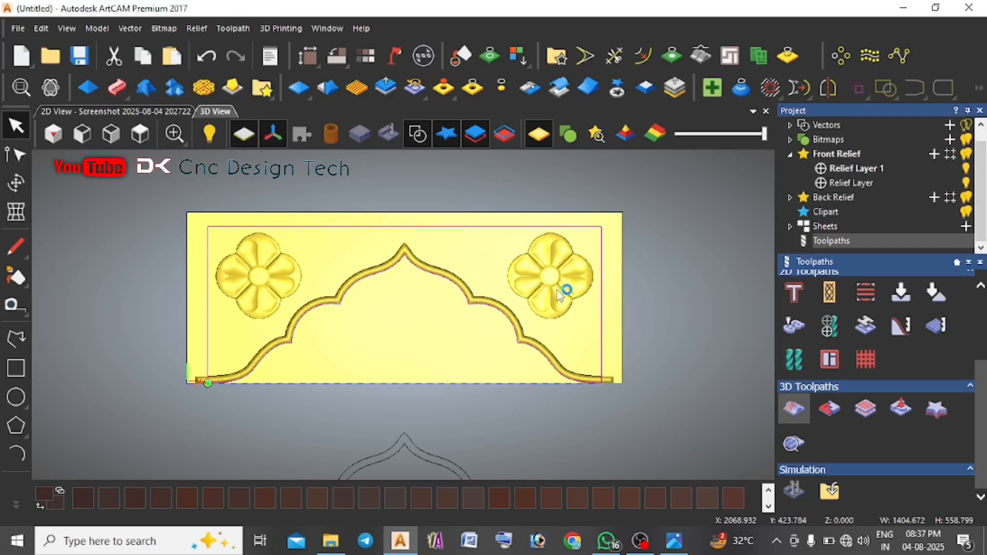
{"action": "left_click", "coordinate": [615, 160]}
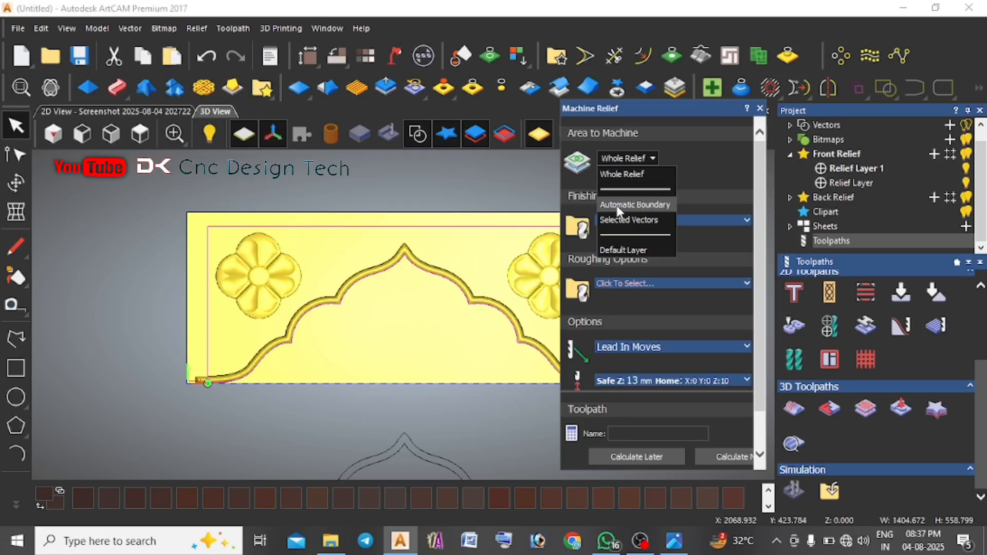
{"action": "left_click", "coordinate": [623, 220]}
- Choose the steel 3D-finishing Ball Nose 6mm as the finishing tool for the Machine Relief toolpath
{"action": "left_click", "coordinate": [633, 248]}
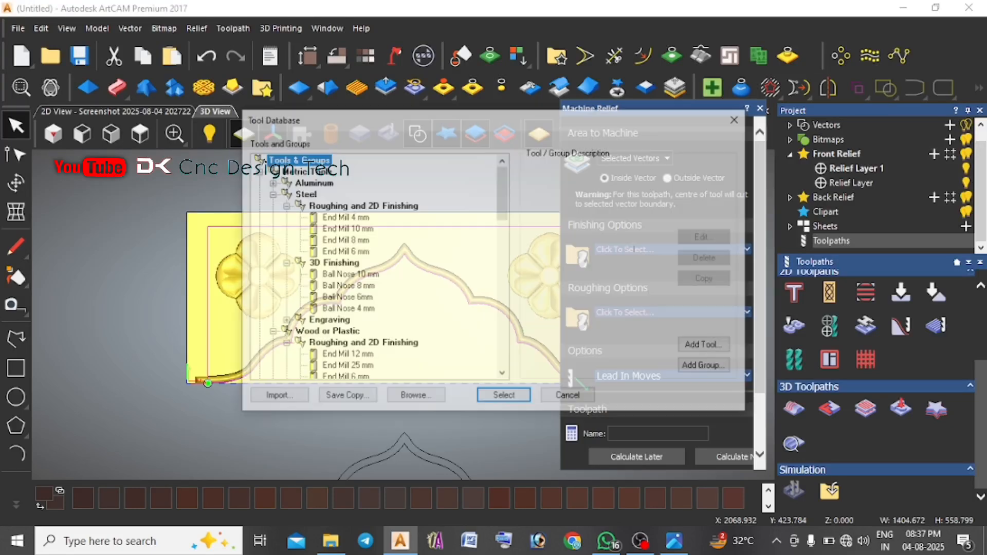
{"action": "left_click", "coordinate": [344, 298]}
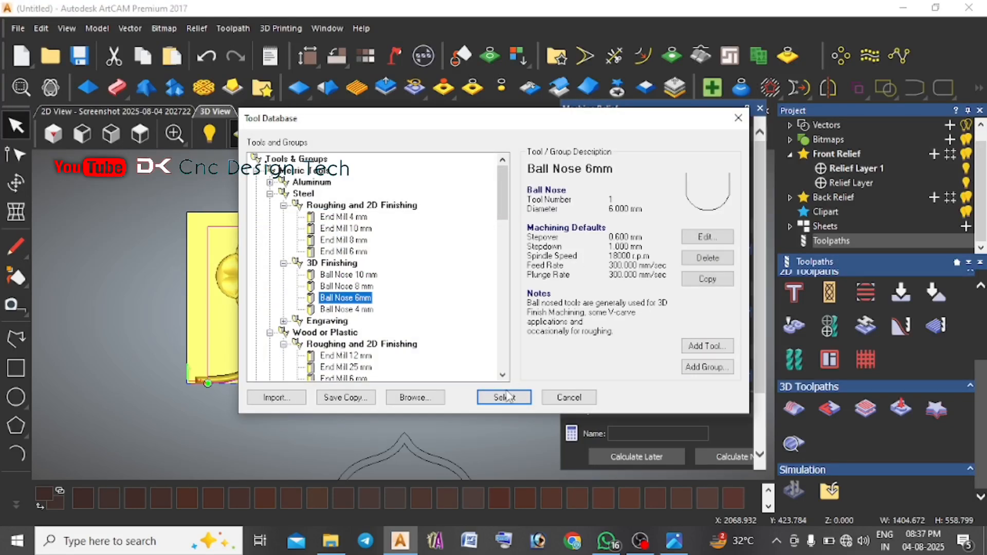
{"action": "left_click", "coordinate": [504, 397]}
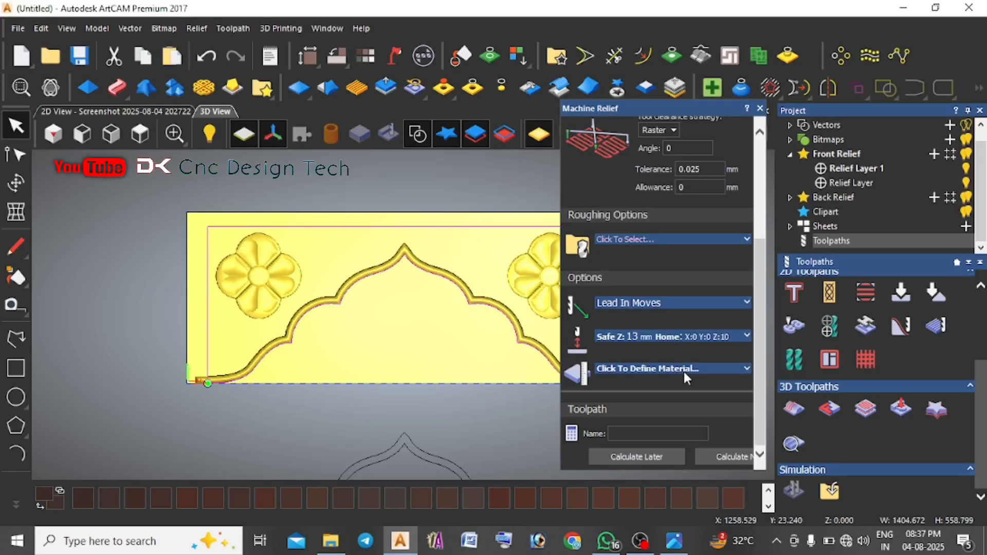
- Define the material thickness as 40 mm and calculate the Machine Relief toolpath
{"action": "left_click", "coordinate": [684, 370]}
{"action": "type", "text": "4"}
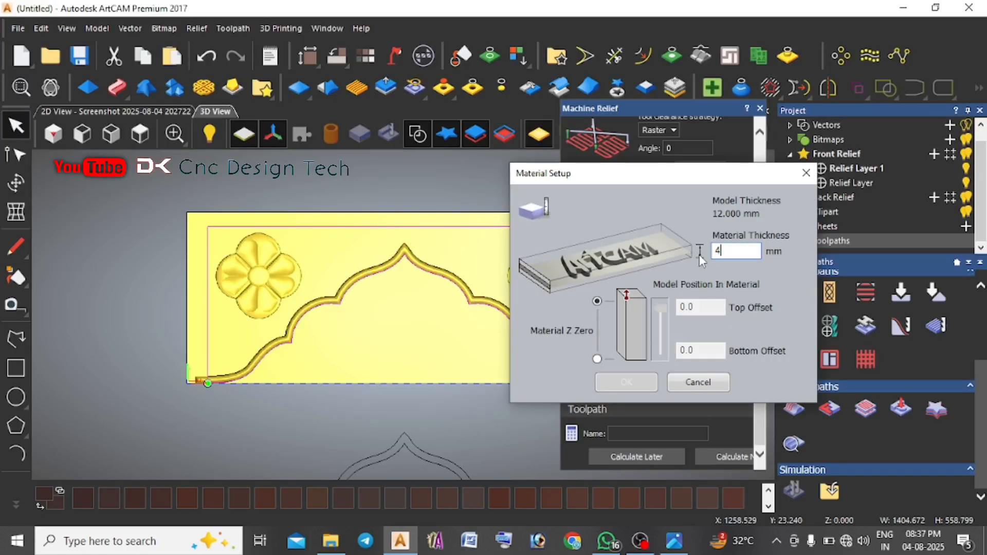
{"action": "type", "text": "0"}
{"action": "left_click", "coordinate": [625, 382]}
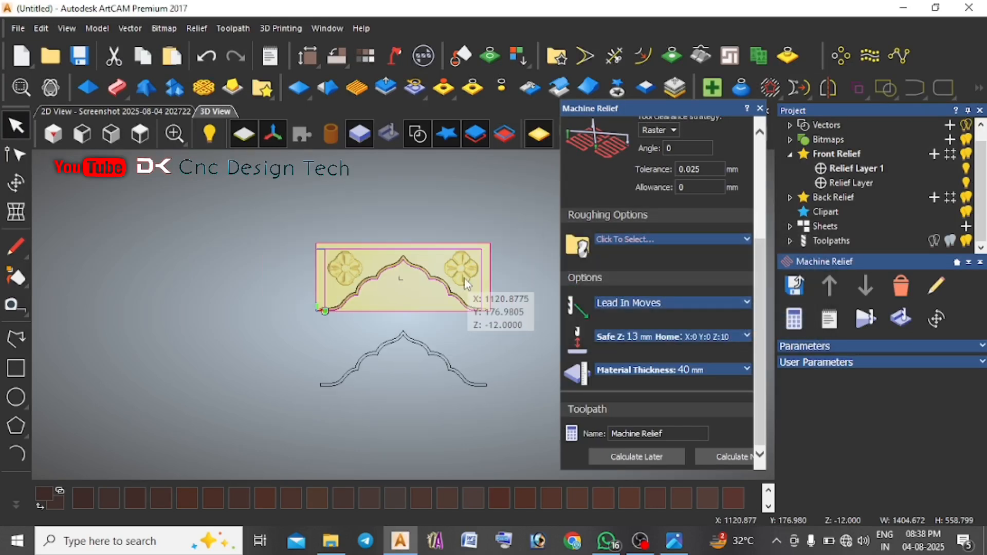
- Start simulating the Machine Relief toolpath on a whole-model block at Standard resolution, and play it back at fast speed
{"action": "left_click", "coordinate": [902, 320]}
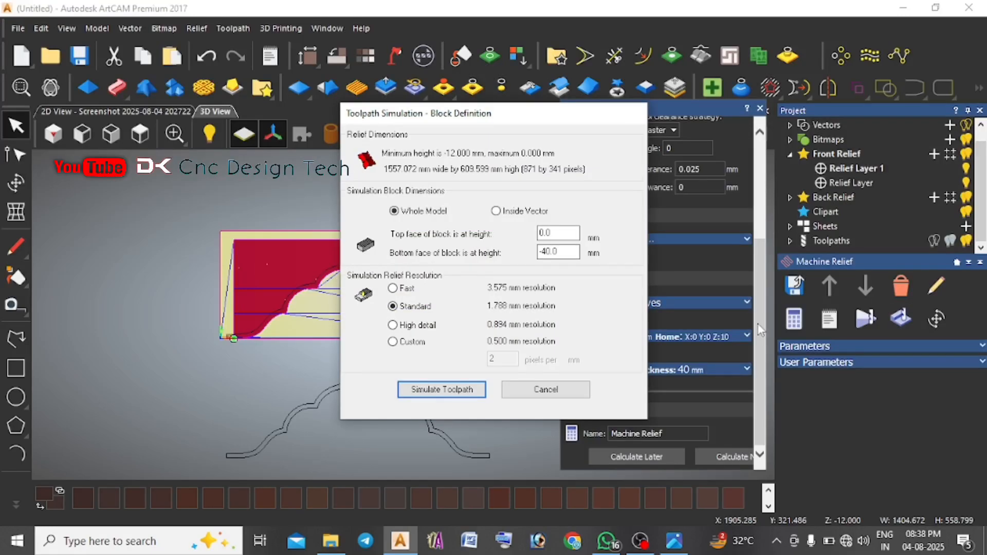
{"action": "left_click", "coordinate": [522, 393]}
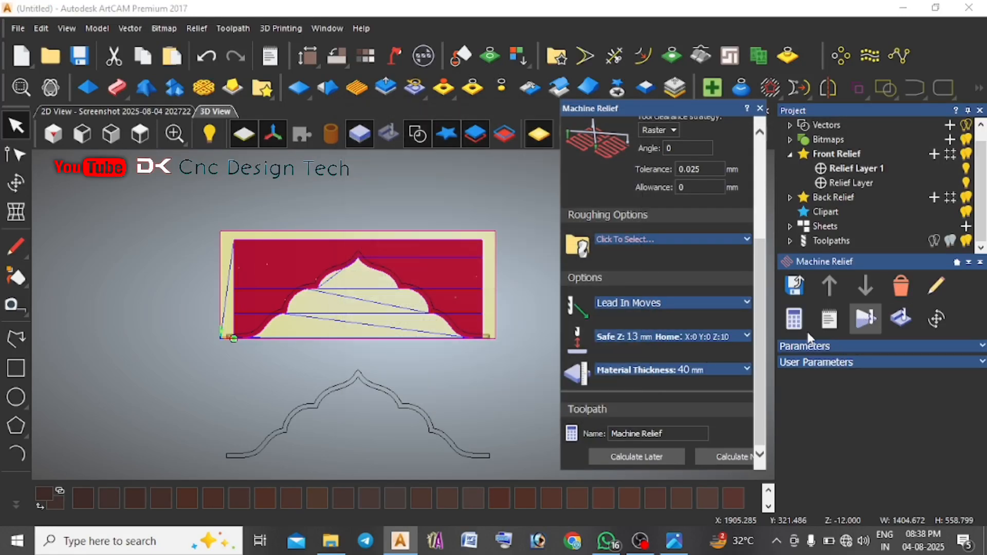
{"action": "left_click", "coordinate": [865, 318]}
{"action": "left_click", "coordinate": [445, 387]}
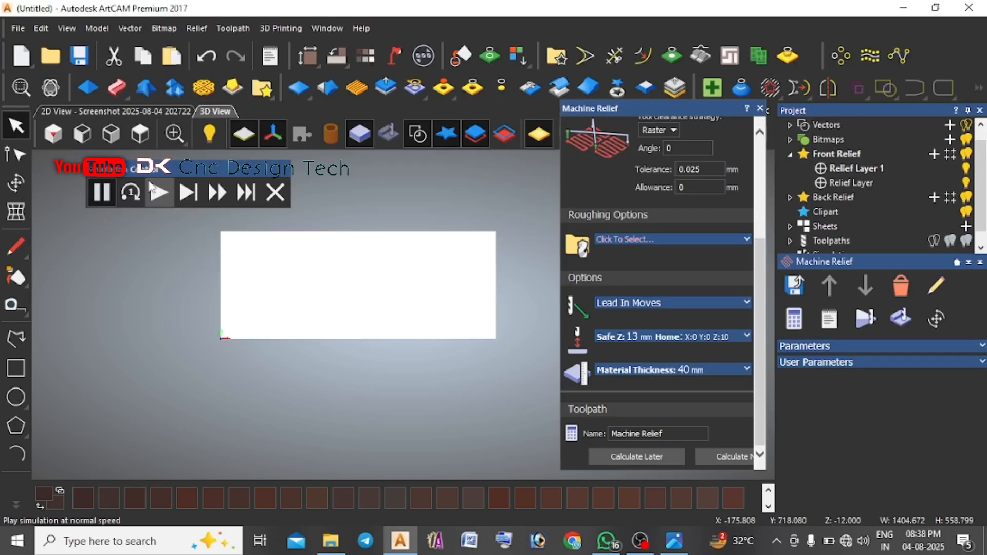
{"action": "left_click", "coordinate": [153, 189]}
{"action": "scroll", "coordinate": [397, 352], "scroll_direction": "up", "scroll_amount": 2}
{"action": "left_click_drag", "start_coordinate": [459, 317], "coordinate": [283, 263]}
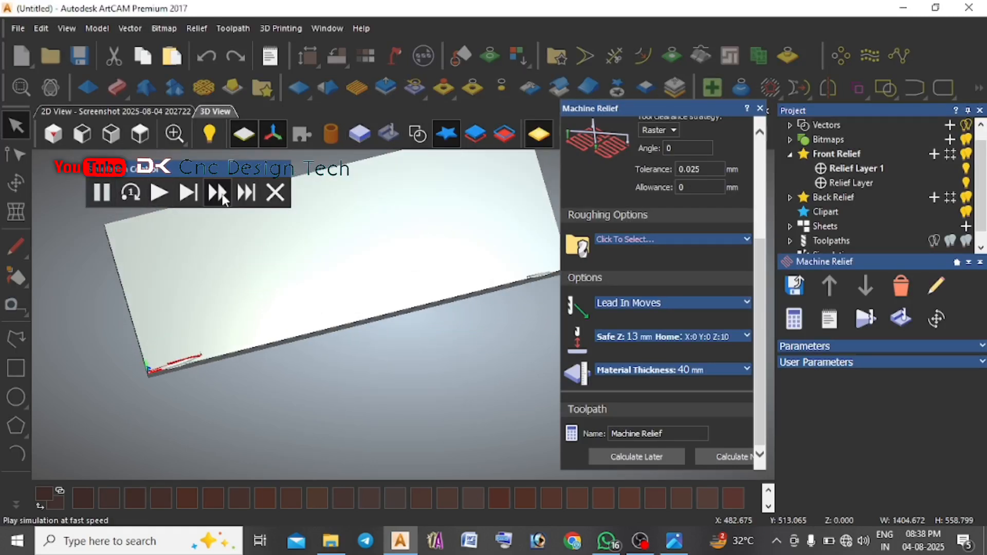
{"action": "left_click", "coordinate": [222, 199]}
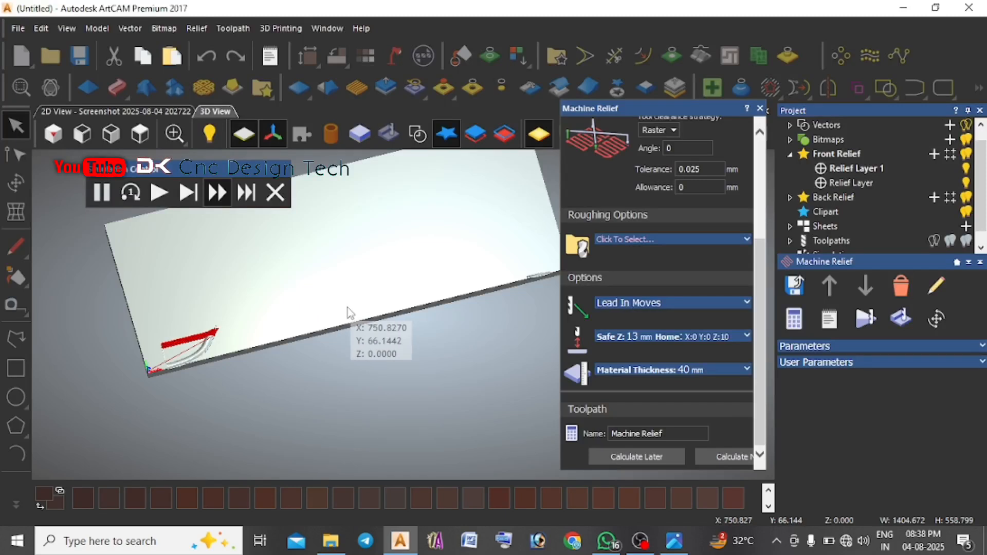
- Examine the animated cutting of the panel's lower corners and end the simulation playback
{"action": "scroll", "coordinate": [418, 264], "scroll_direction": "down", "scroll_amount": 2}
{"action": "scroll", "coordinate": [417, 264], "scroll_direction": "up", "scroll_amount": 2}
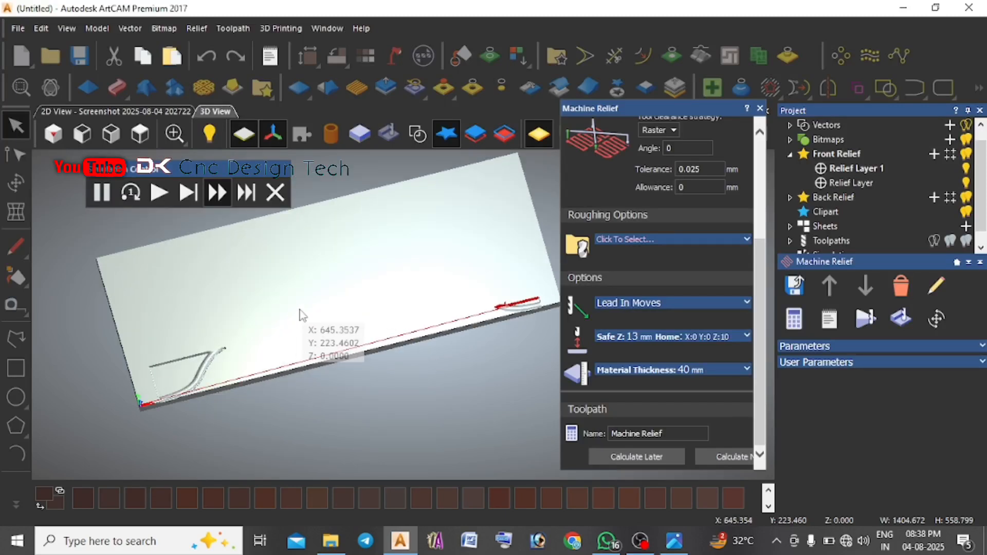
{"action": "scroll", "coordinate": [324, 251], "scroll_direction": "down", "scroll_amount": 2}
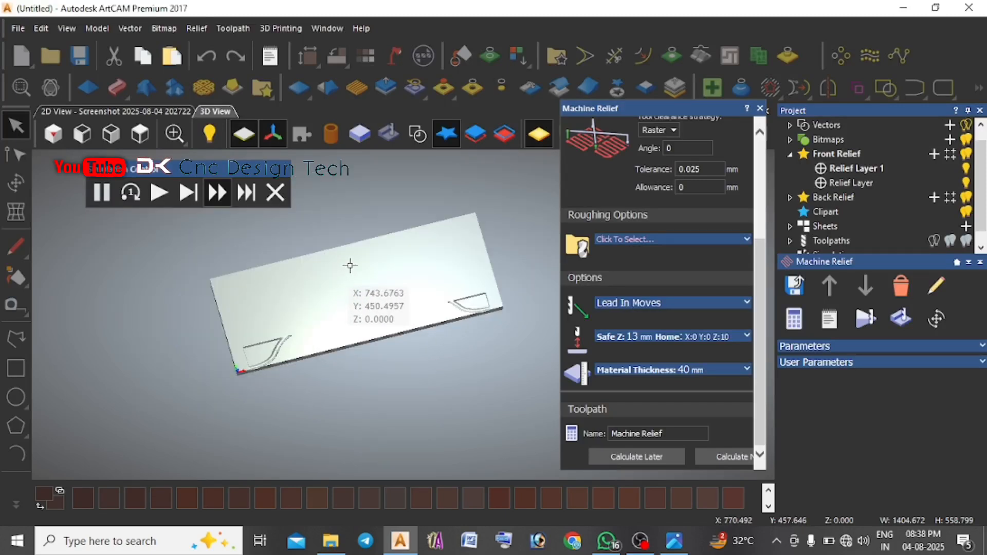
{"action": "scroll", "coordinate": [350, 265], "scroll_direction": "up", "scroll_amount": 2}
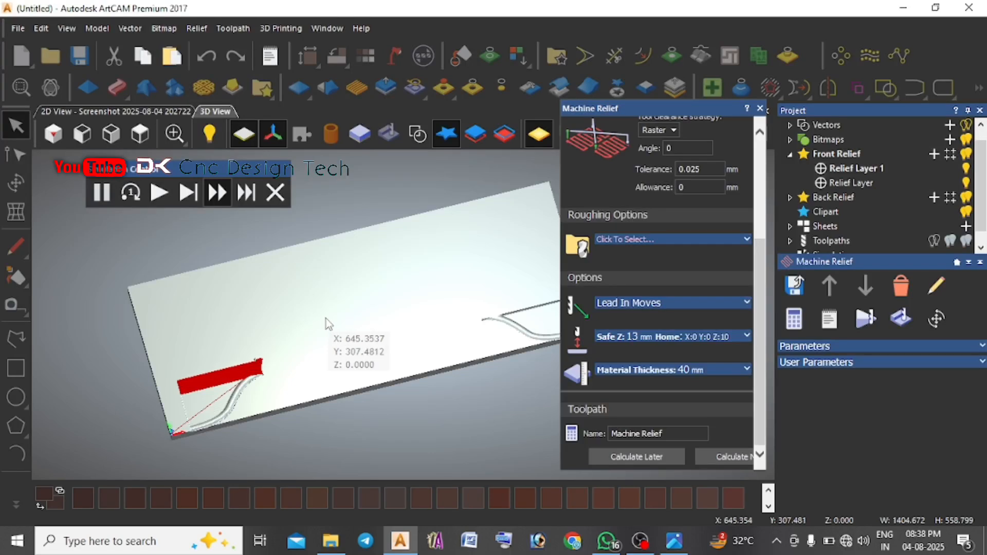
{"action": "scroll", "coordinate": [368, 293], "scroll_direction": "down", "scroll_amount": 2}
{"action": "scroll", "coordinate": [436, 323], "scroll_direction": "up", "scroll_amount": 2}
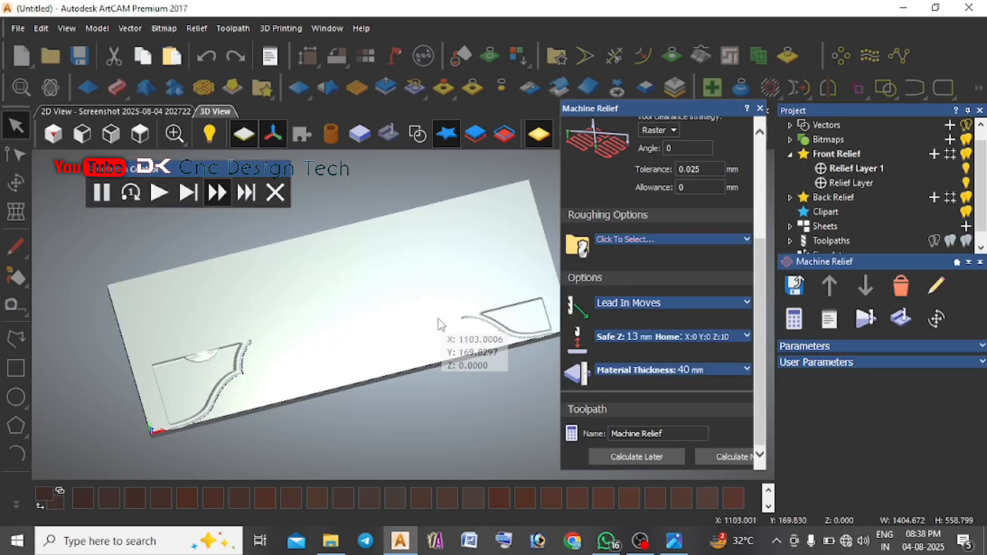
{"action": "left_click", "coordinate": [274, 194]}
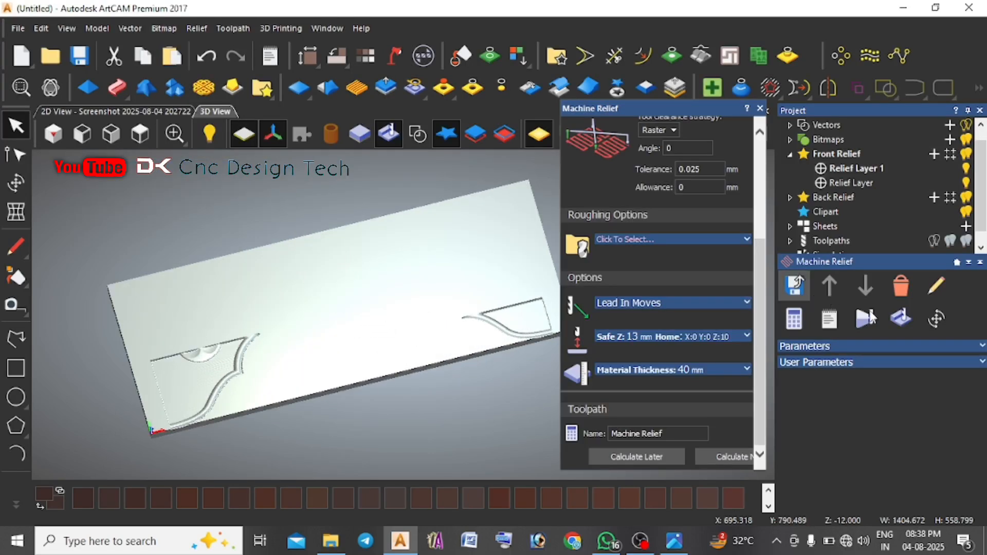
- Run a quick simulation of the entire Machine Relief toolpath and view the carved panel at an angle
{"action": "left_click", "coordinate": [900, 319]}
{"action": "left_click_drag", "start_coordinate": [455, 338], "coordinate": [339, 371]}
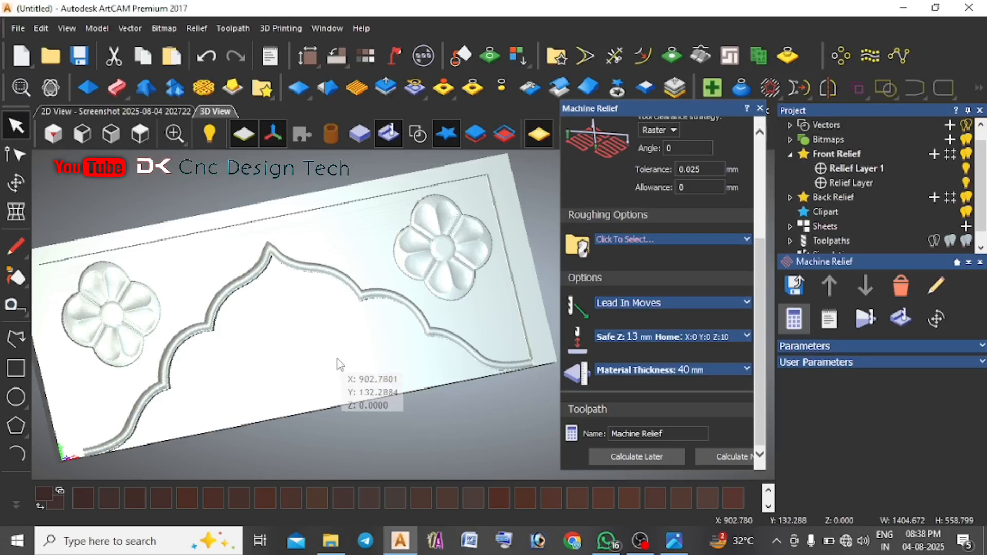
{"action": "scroll", "coordinate": [329, 365], "scroll_direction": "down", "scroll_amount": 2}
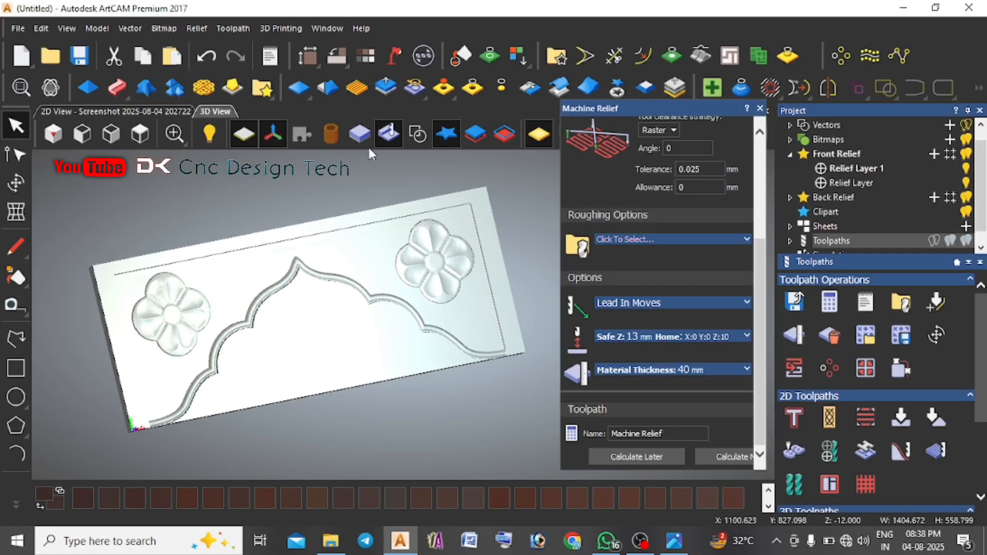
- Show the vectors and calculate an Outside profile toolpath on the single arch curve with the End Mill 6 mm
{"action": "left_click", "coordinate": [418, 134]}
{"action": "scroll", "coordinate": [817, 315], "scroll_direction": "down", "scroll_amount": 3}
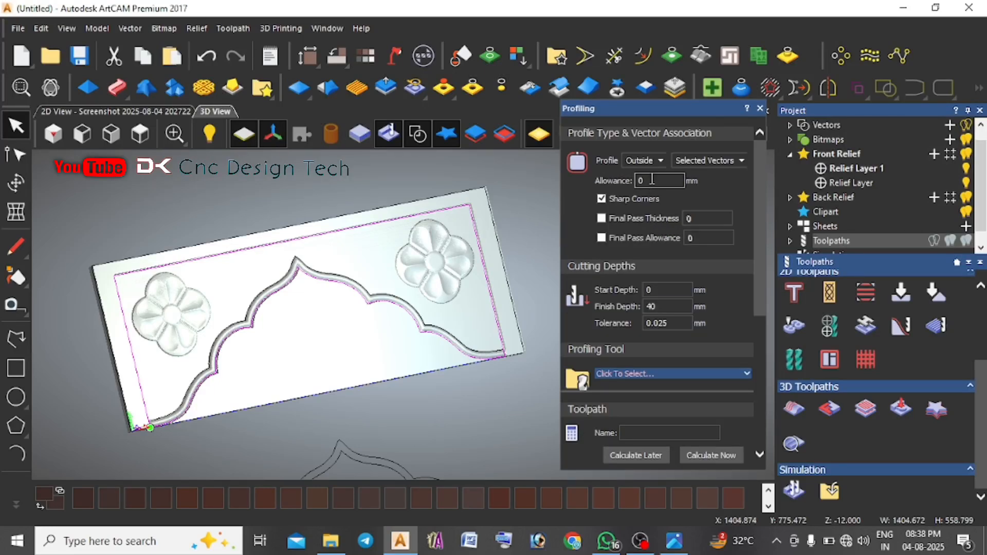
{"action": "left_click", "coordinate": [645, 374]}
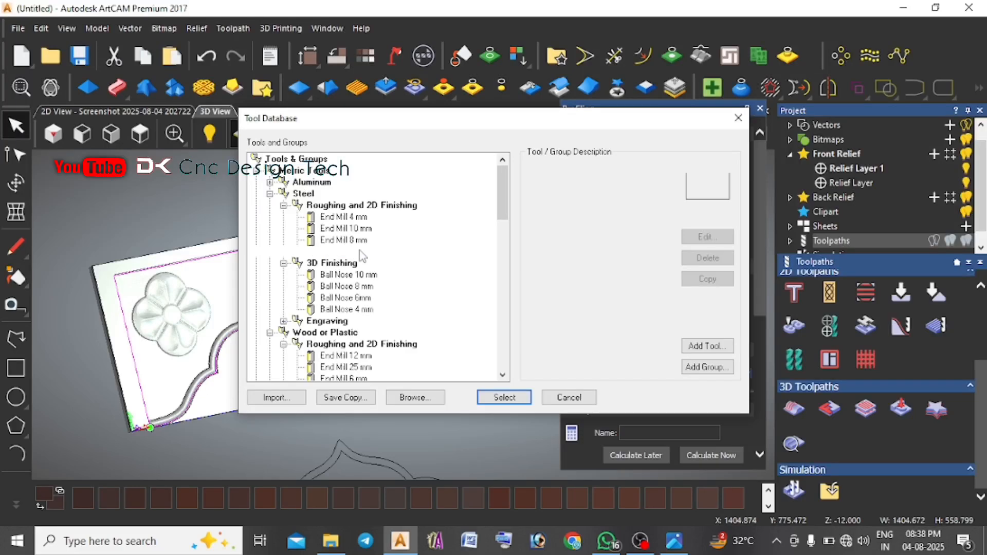
{"action": "left_click", "coordinate": [350, 252]}
{"action": "left_click", "coordinate": [504, 397]}
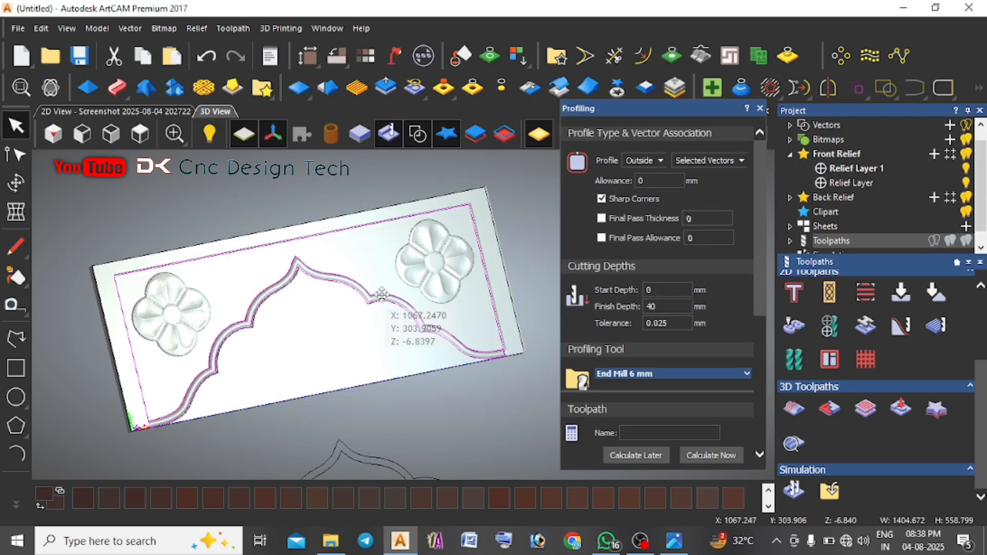
{"action": "left_click", "coordinate": [390, 229]}
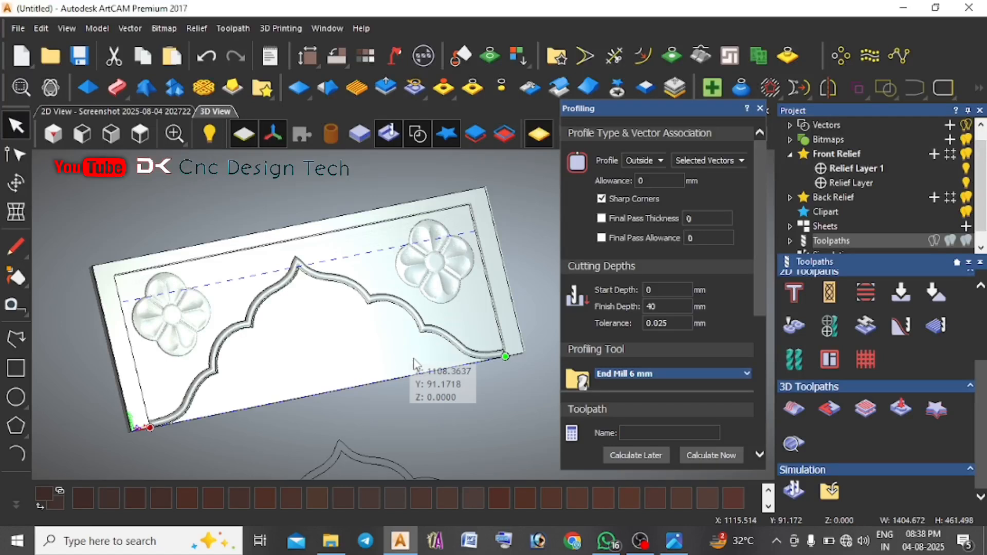
{"action": "scroll", "coordinate": [666, 396], "scroll_direction": "down", "scroll_amount": 5}
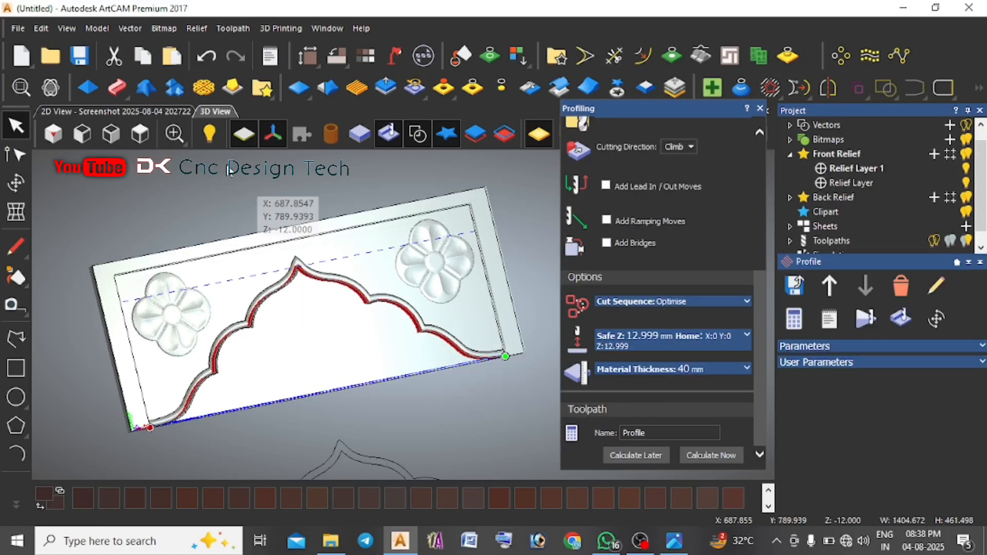
- Check the tool side at the arch edge from above, set the profile to Inside, and recalculate and simulate it
{"action": "left_click", "coordinate": [140, 134]}
{"action": "scroll", "coordinate": [339, 301], "scroll_direction": "up", "scroll_amount": 8}
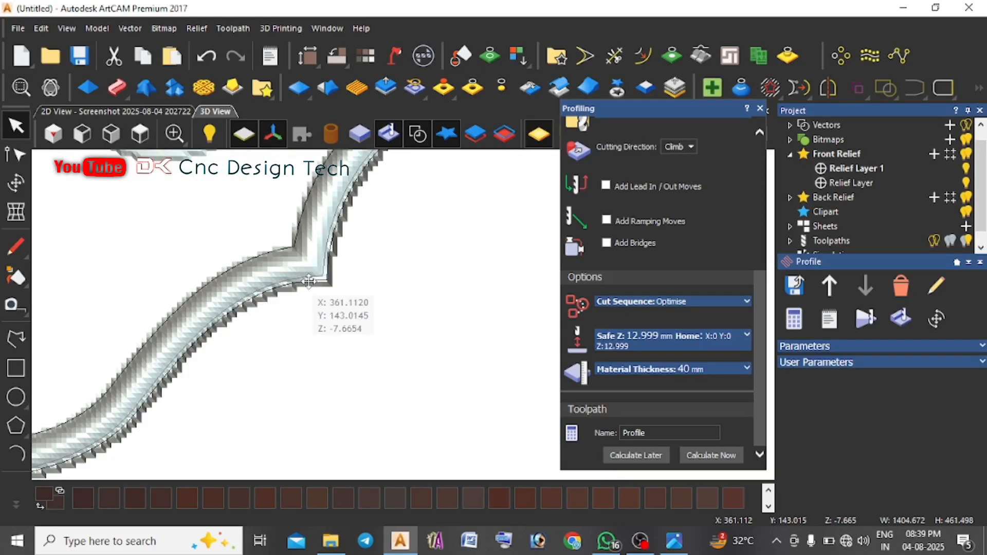
{"action": "scroll", "coordinate": [332, 298], "scroll_direction": "up", "scroll_amount": 4}
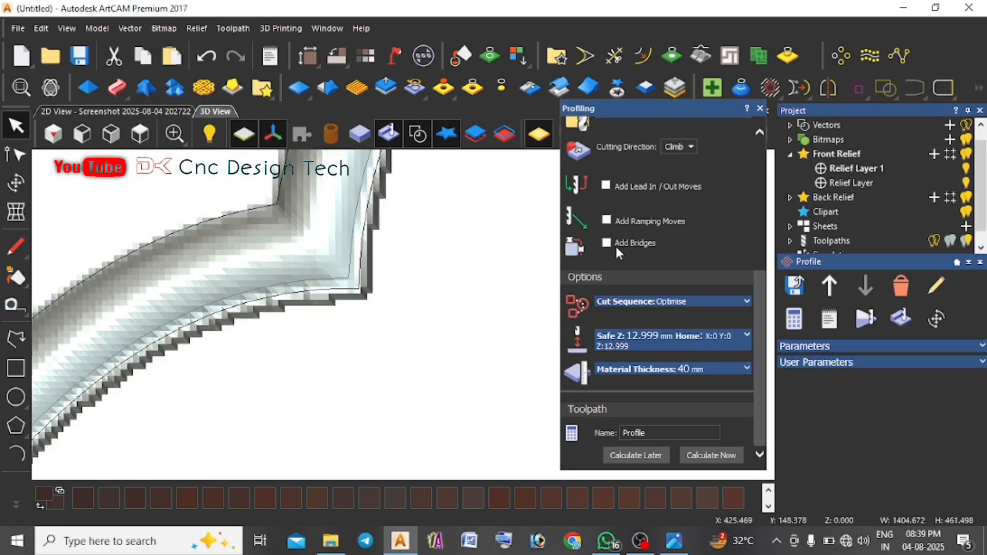
{"action": "scroll", "coordinate": [677, 182], "scroll_direction": "up", "scroll_amount": 5}
{"action": "left_click", "coordinate": [640, 161]}
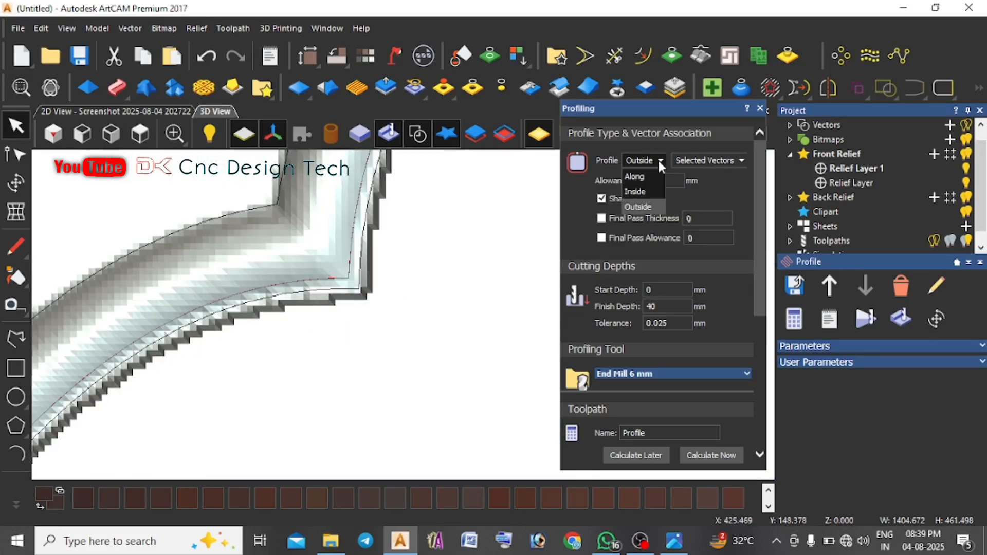
{"action": "left_click", "coordinate": [647, 192]}
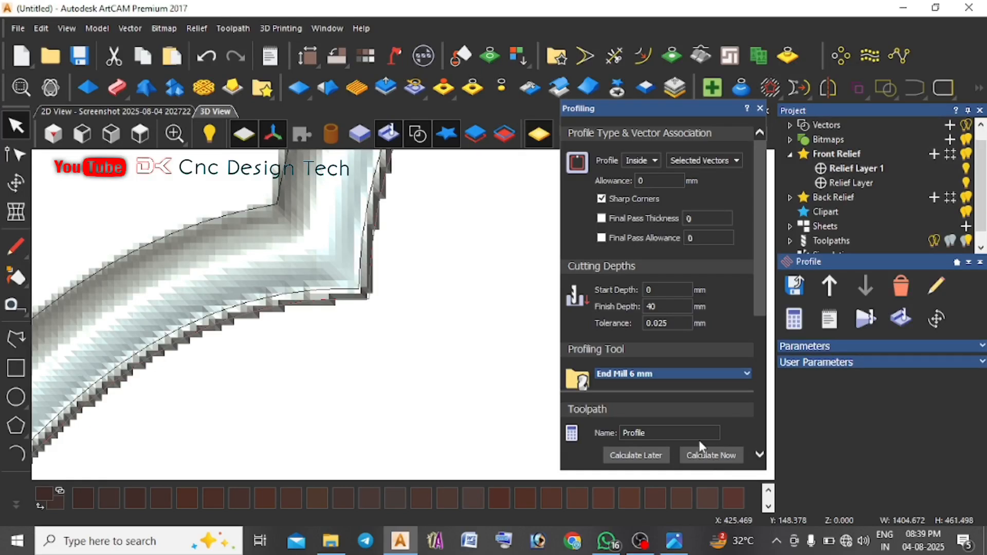
{"action": "left_click", "coordinate": [901, 320]}
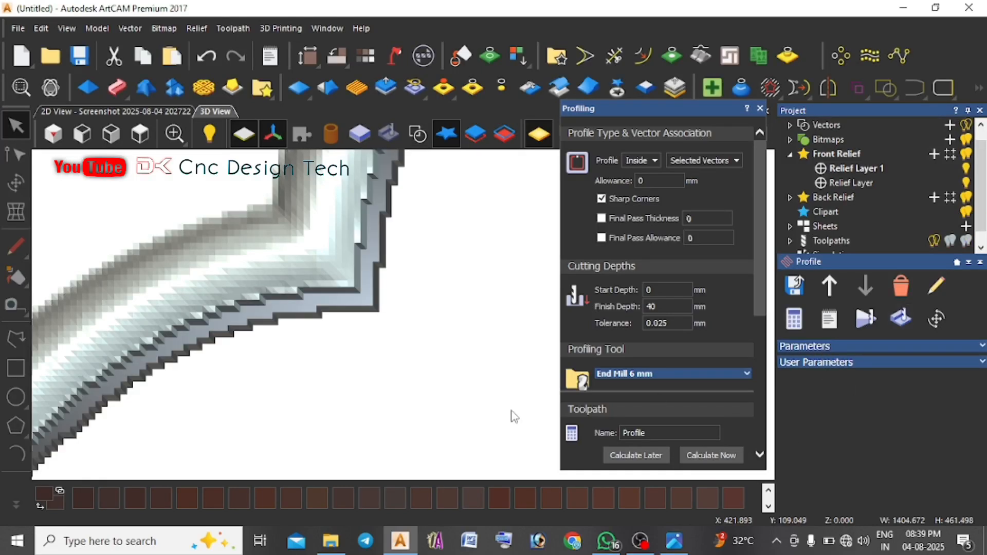
- Delete the simulation's waste material inside the arch, keeping the picked panel, and close the Profiling settings
{"action": "scroll", "coordinate": [862, 227], "scroll_direction": "down", "scroll_amount": 1}
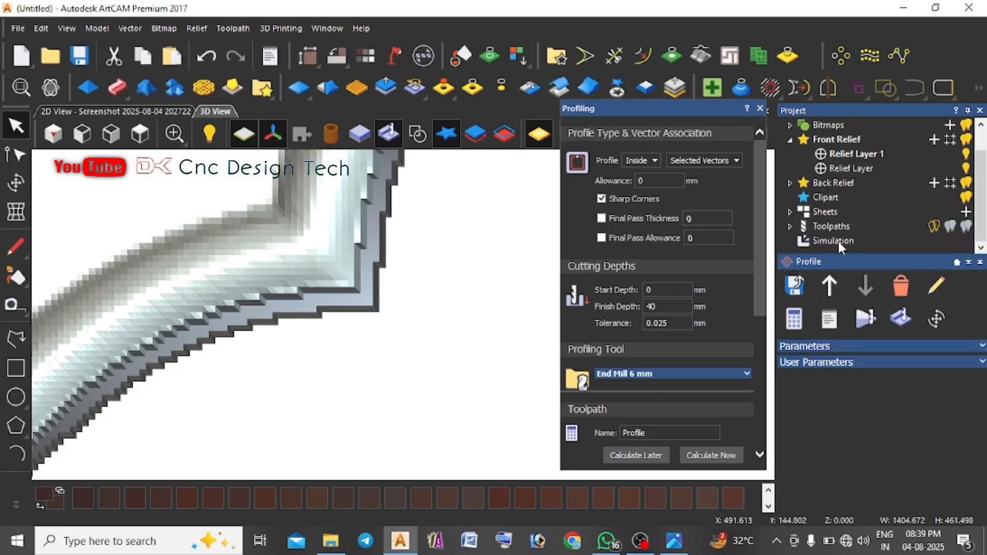
{"action": "left_click", "coordinate": [838, 241]}
{"action": "left_click", "coordinate": [833, 315]}
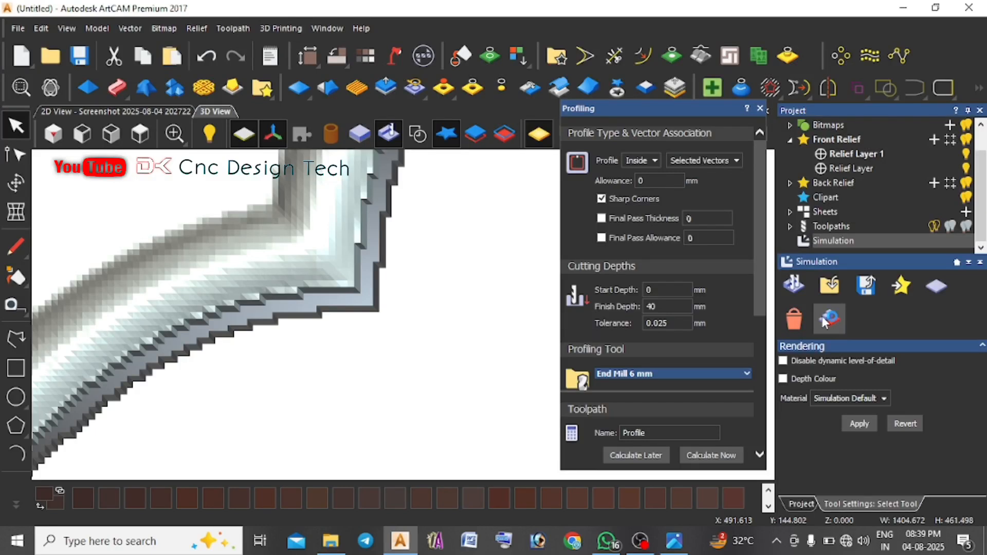
{"action": "left_click", "coordinate": [811, 220]}
{"action": "scroll", "coordinate": [281, 220], "scroll_direction": "down", "scroll_amount": 6}
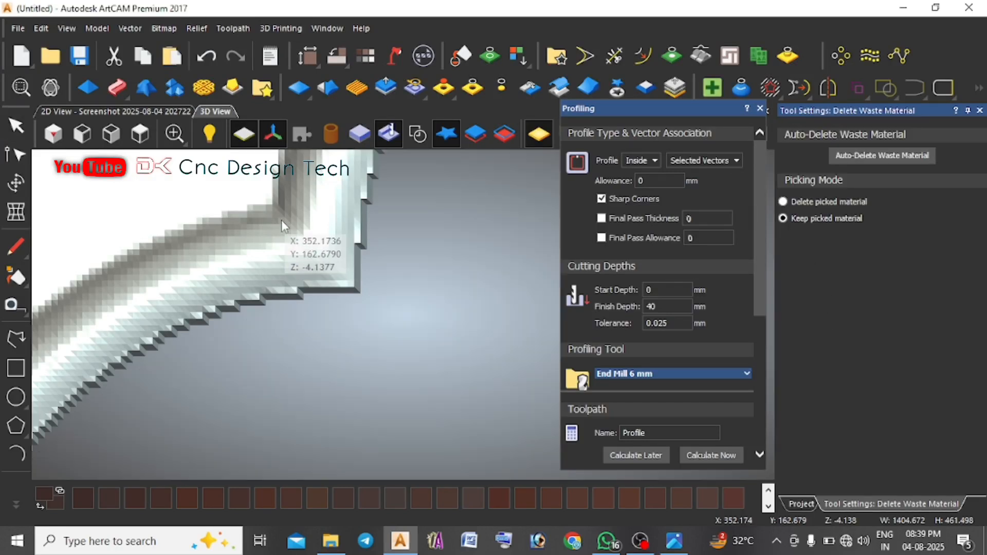
{"action": "scroll", "coordinate": [509, 285], "scroll_direction": "up", "scroll_amount": 4}
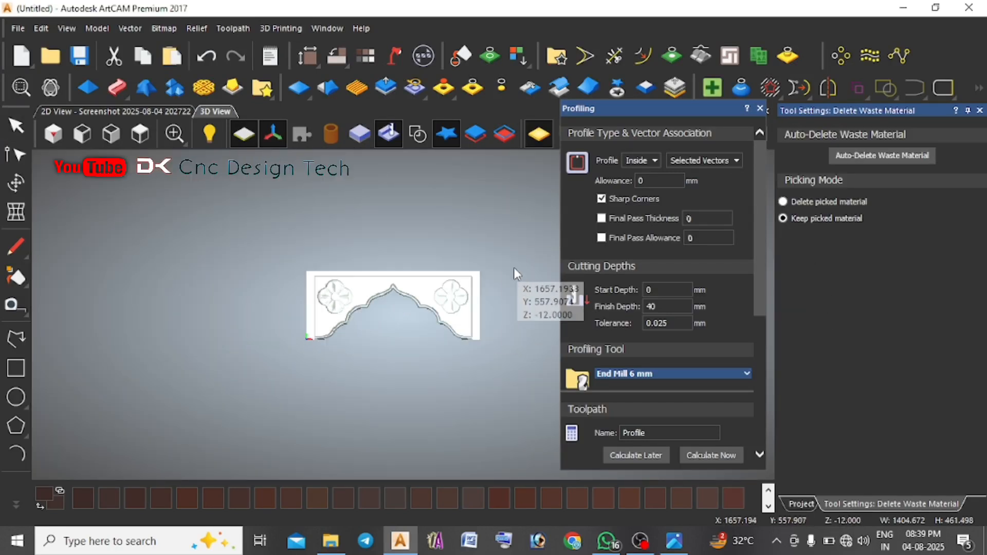
{"action": "left_click", "coordinate": [760, 108]}
- Examine the simulated arch panel, its rosettes and cut-out edge from several angles
{"action": "left_click_drag", "start_coordinate": [309, 339], "coordinate": [315, 410]}
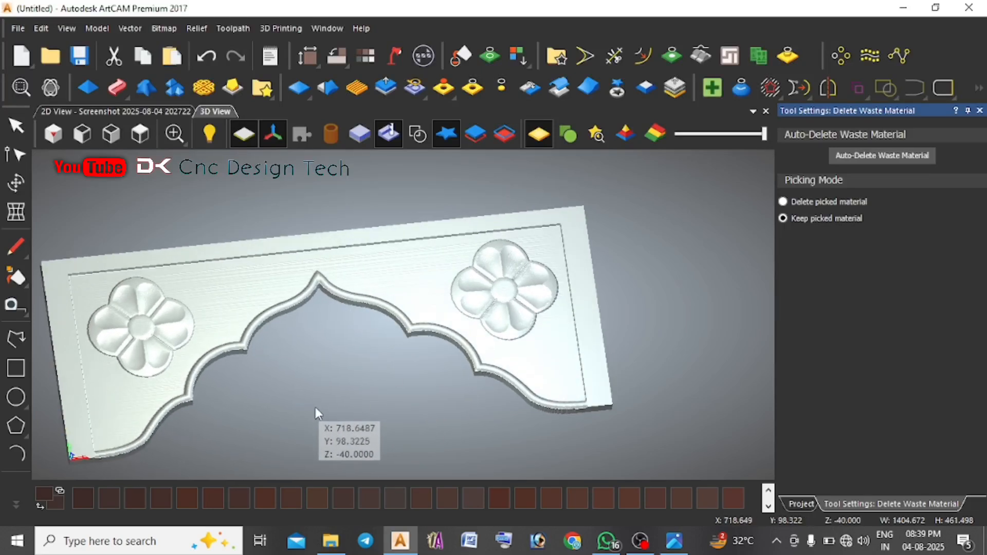
{"action": "left_click_drag", "start_coordinate": [323, 361], "coordinate": [433, 384]}
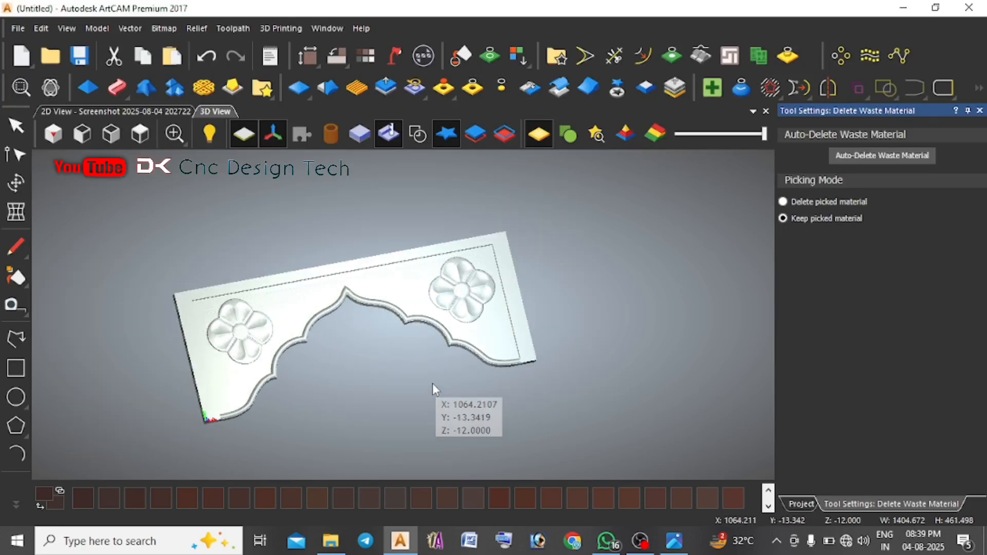
{"action": "left_click_drag", "start_coordinate": [356, 360], "coordinate": [345, 295]}
{"action": "scroll", "coordinate": [403, 350], "scroll_direction": "up", "scroll_amount": 2}
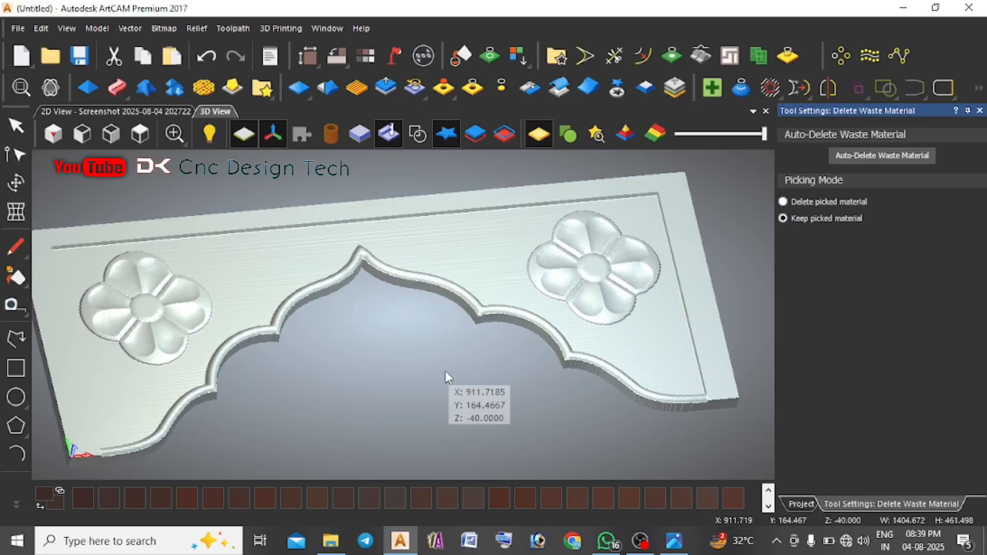
{"action": "left_click_drag", "start_coordinate": [449, 385], "coordinate": [451, 393]}
{"action": "scroll", "coordinate": [450, 393], "scroll_direction": "down", "scroll_amount": 2}
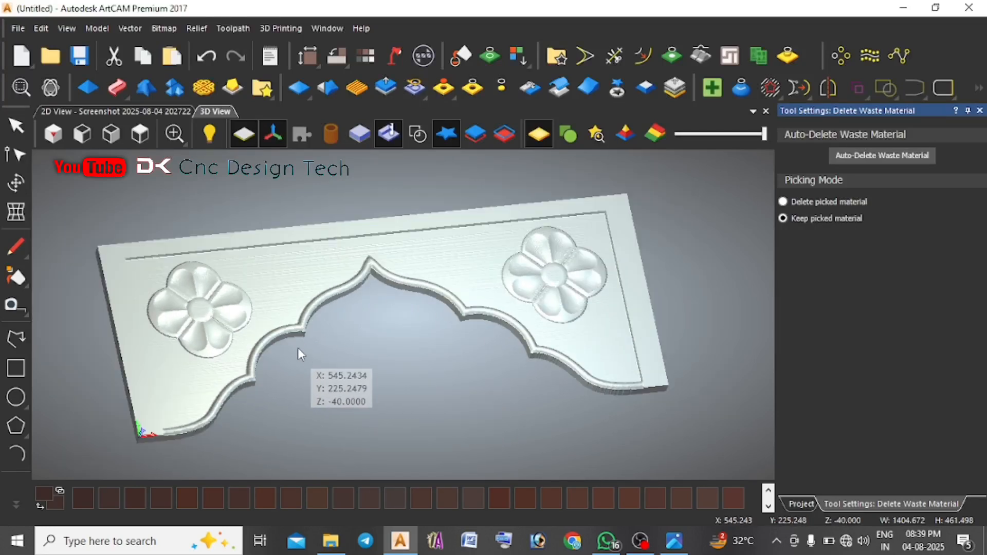
{"action": "left_click_drag", "start_coordinate": [298, 348], "coordinate": [243, 343]}
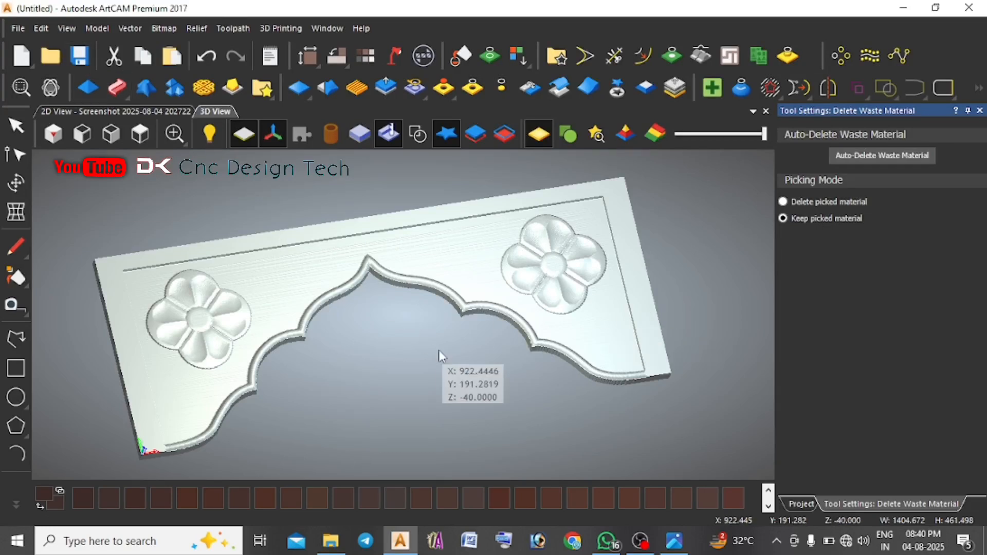
{"action": "key", "text": "alt+shift"}
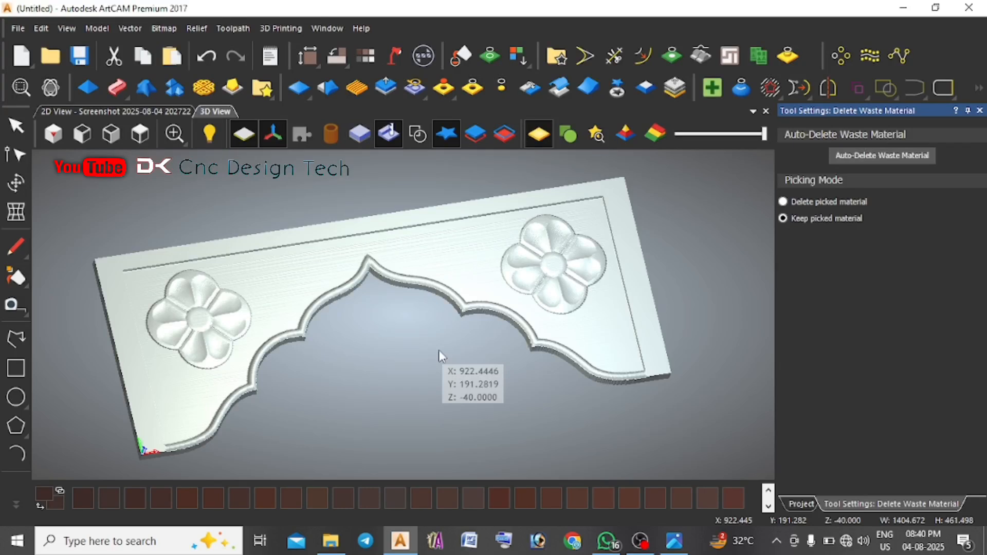